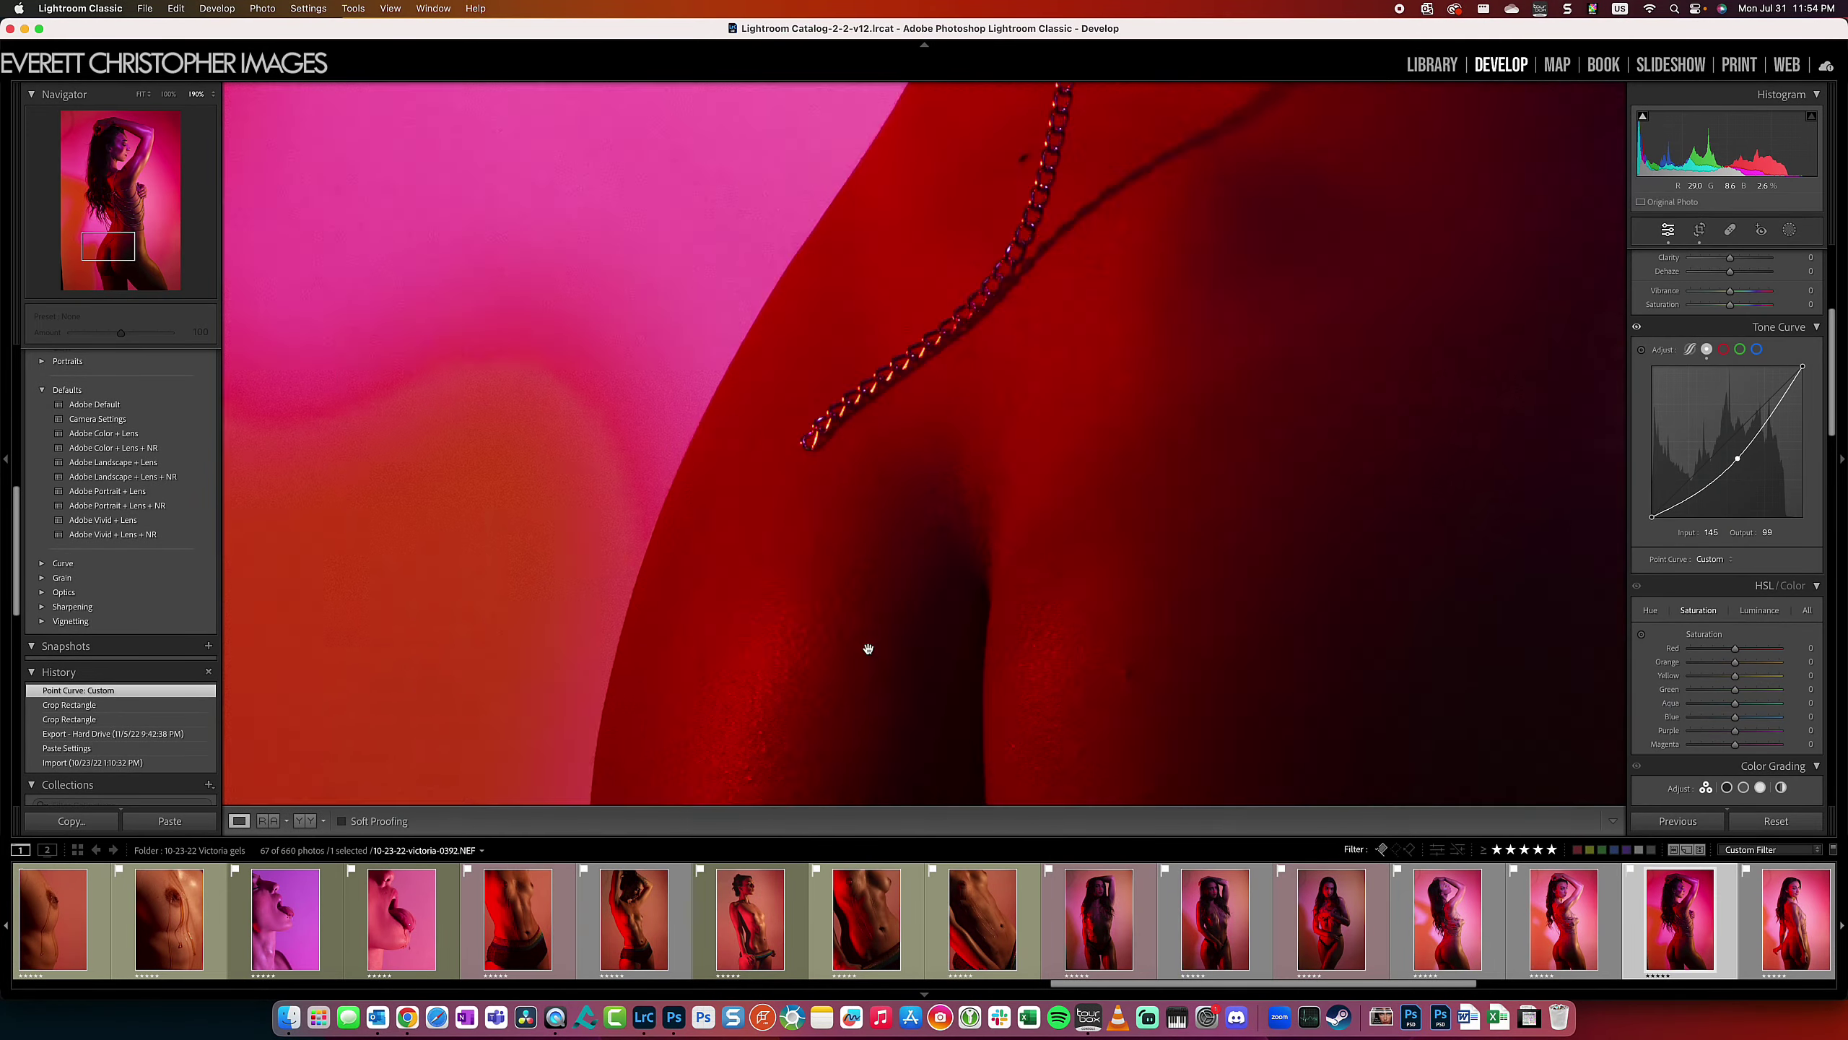
- Check the chains at 1:1, then run the 3 layer frequency-separation action (F10) in Photoshop
left_click_drag(866, 648, 949, 465)
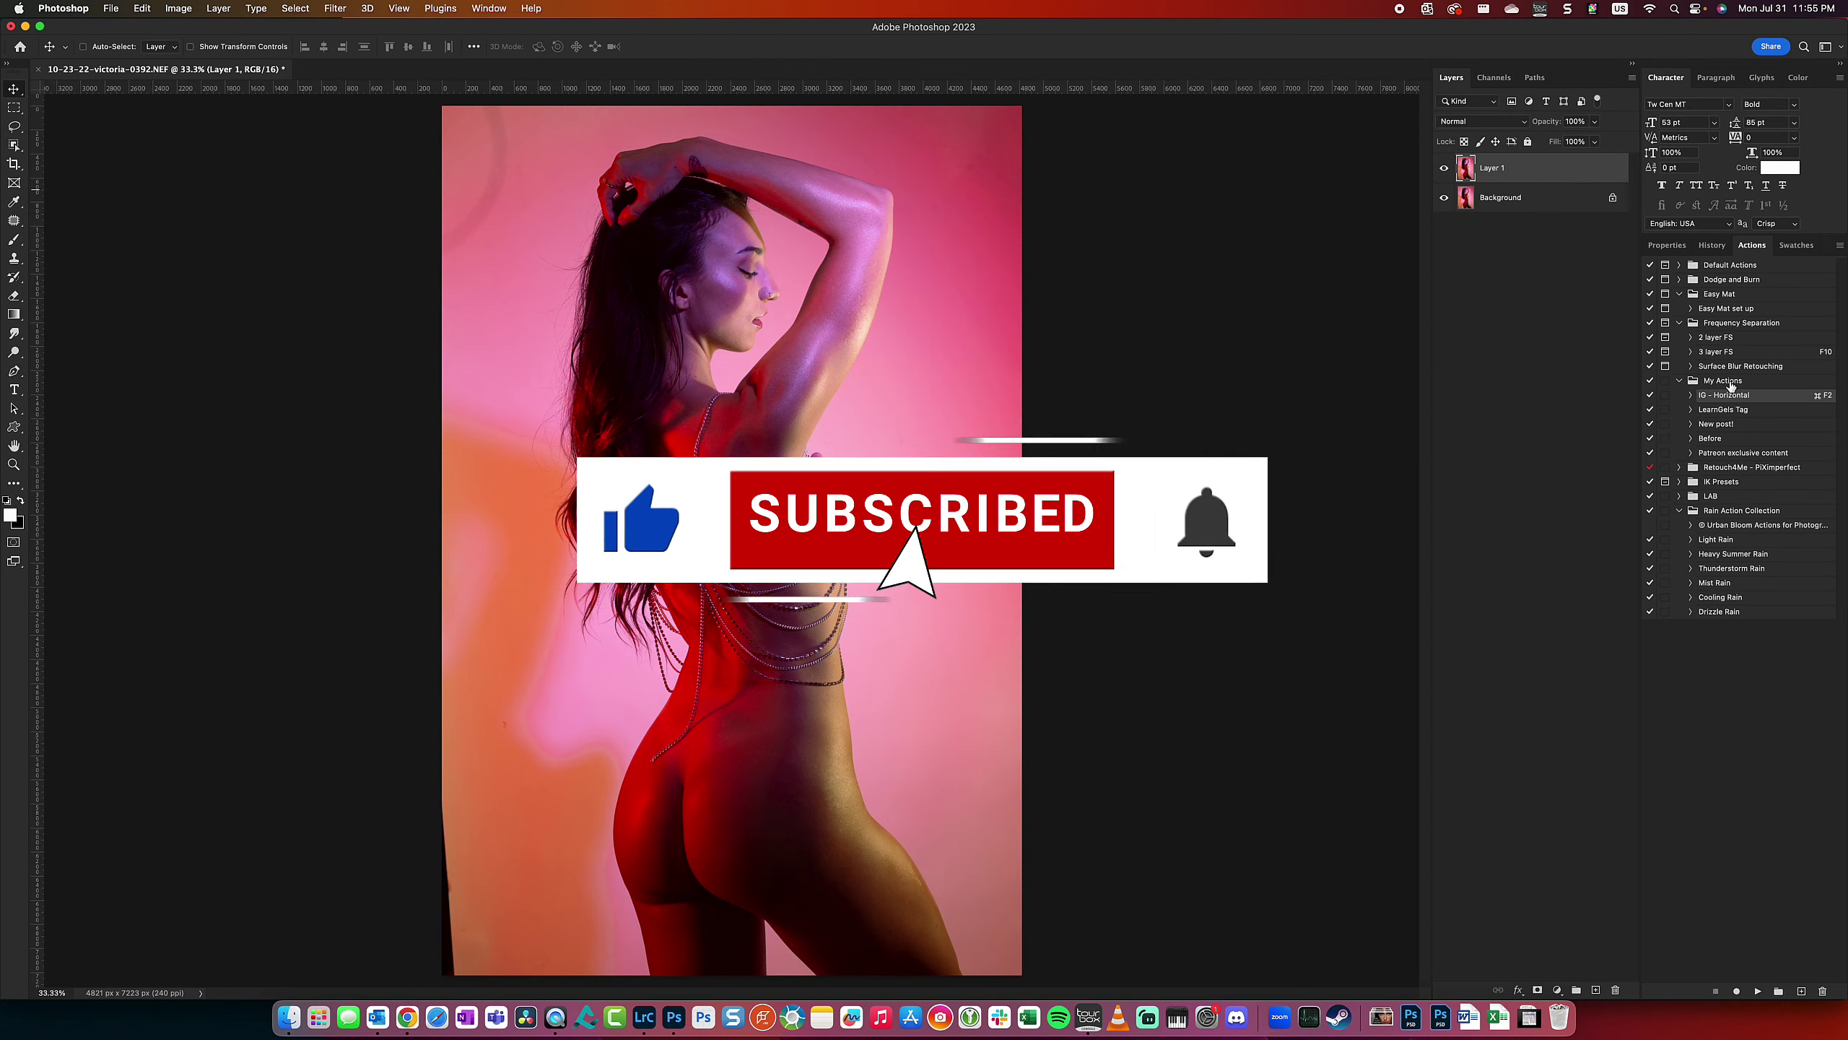
key("F10")
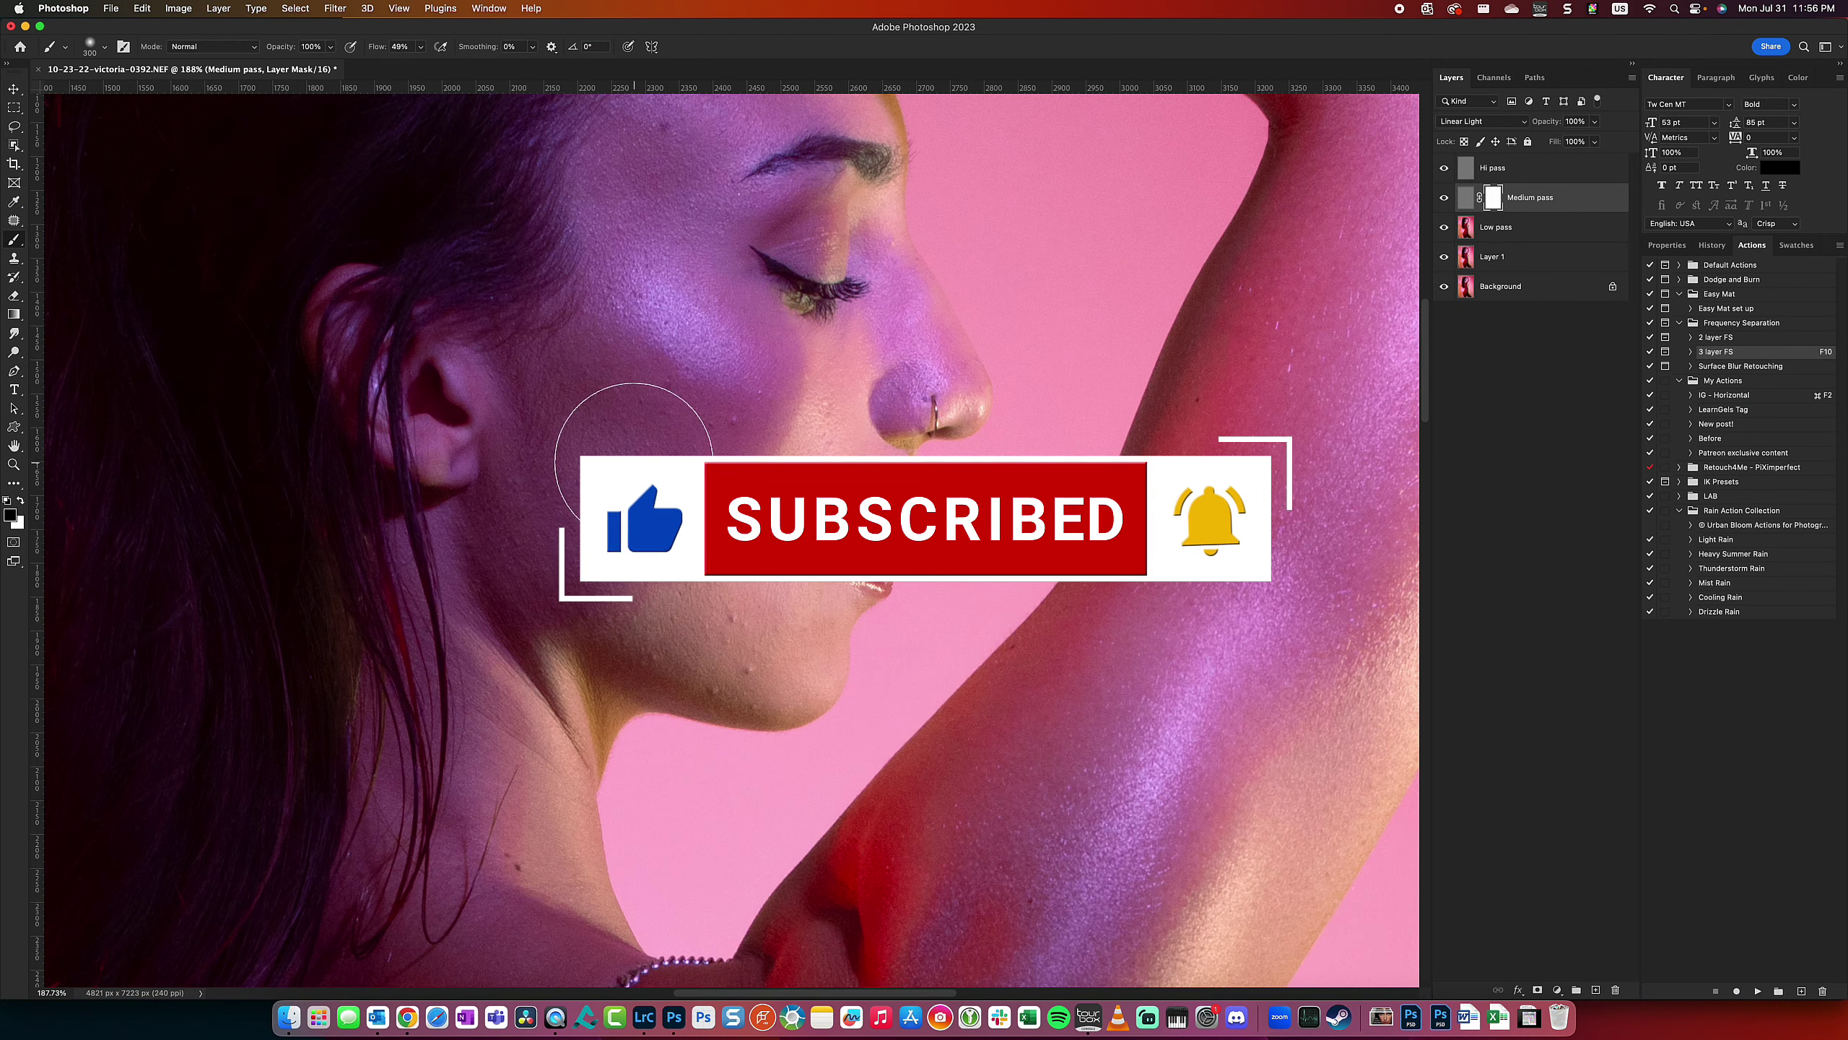
- Inspect the skin, stamp visible to a new layer, delete the old FS layers and rerun the action
scroll(666, 391, "up", 5)
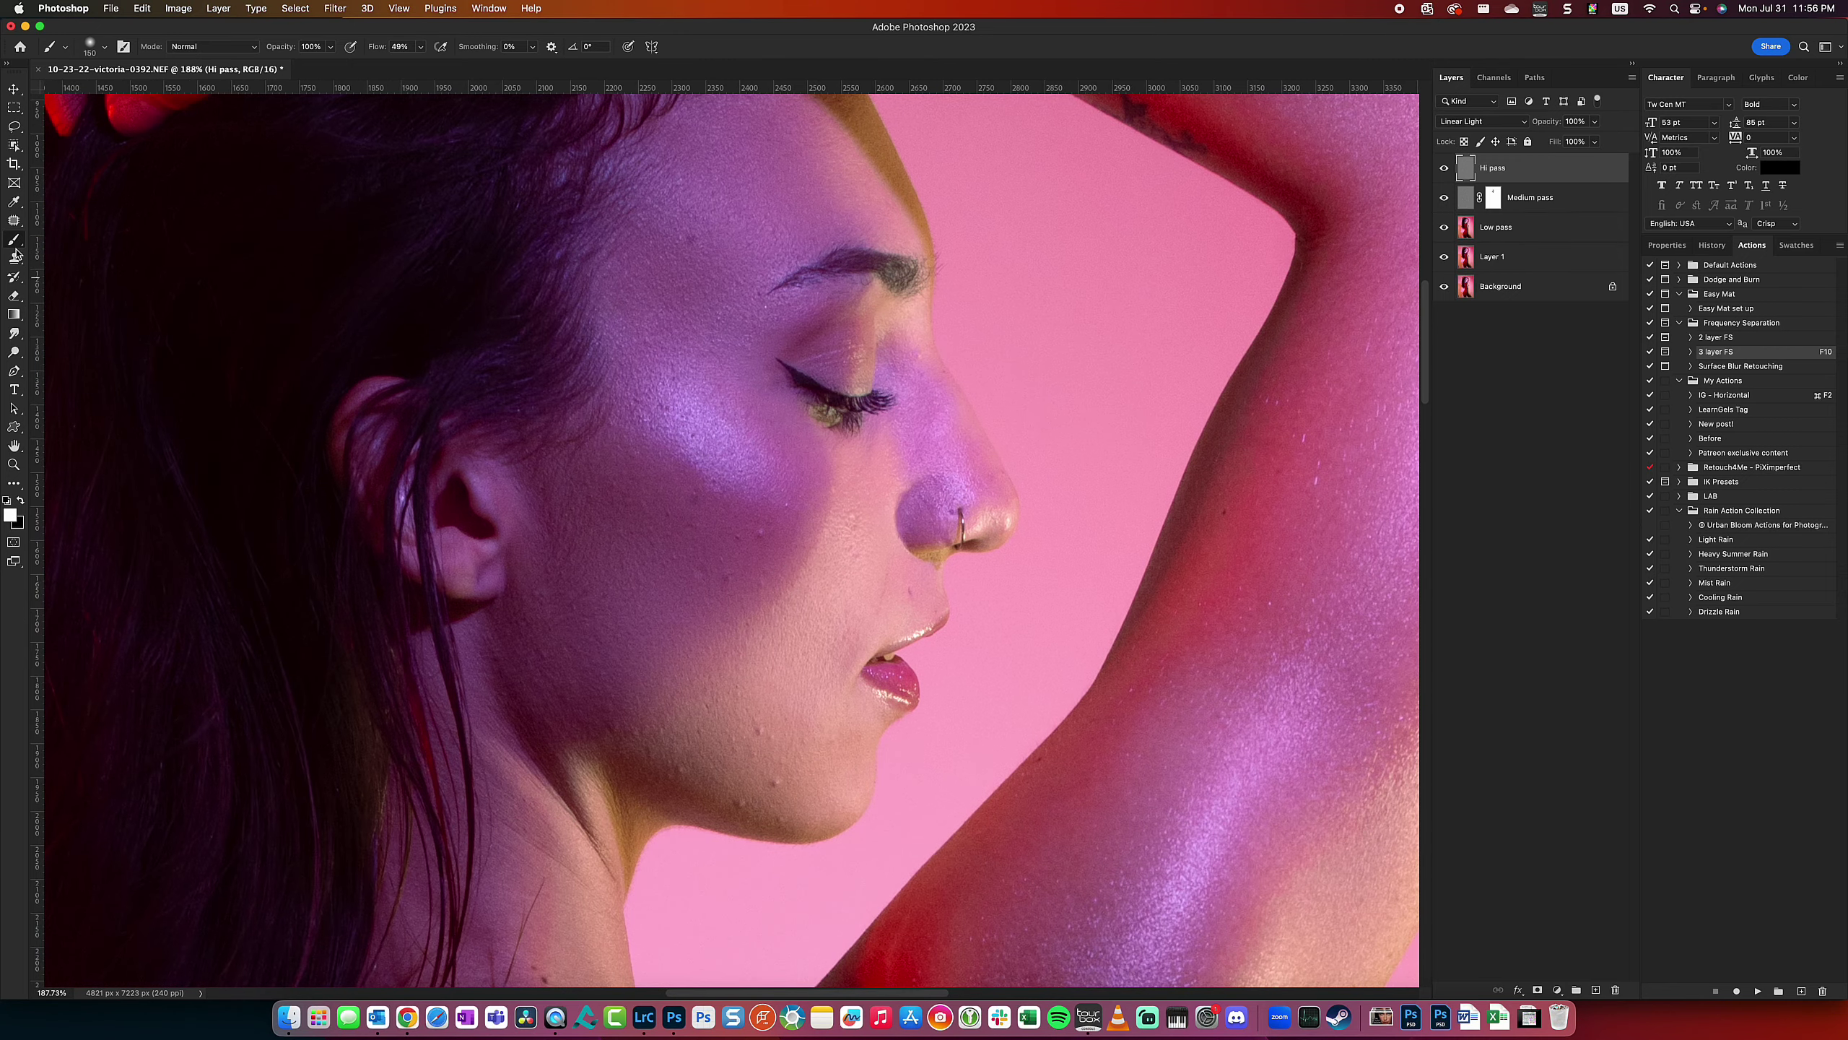
scroll(629, 418, "up", 5)
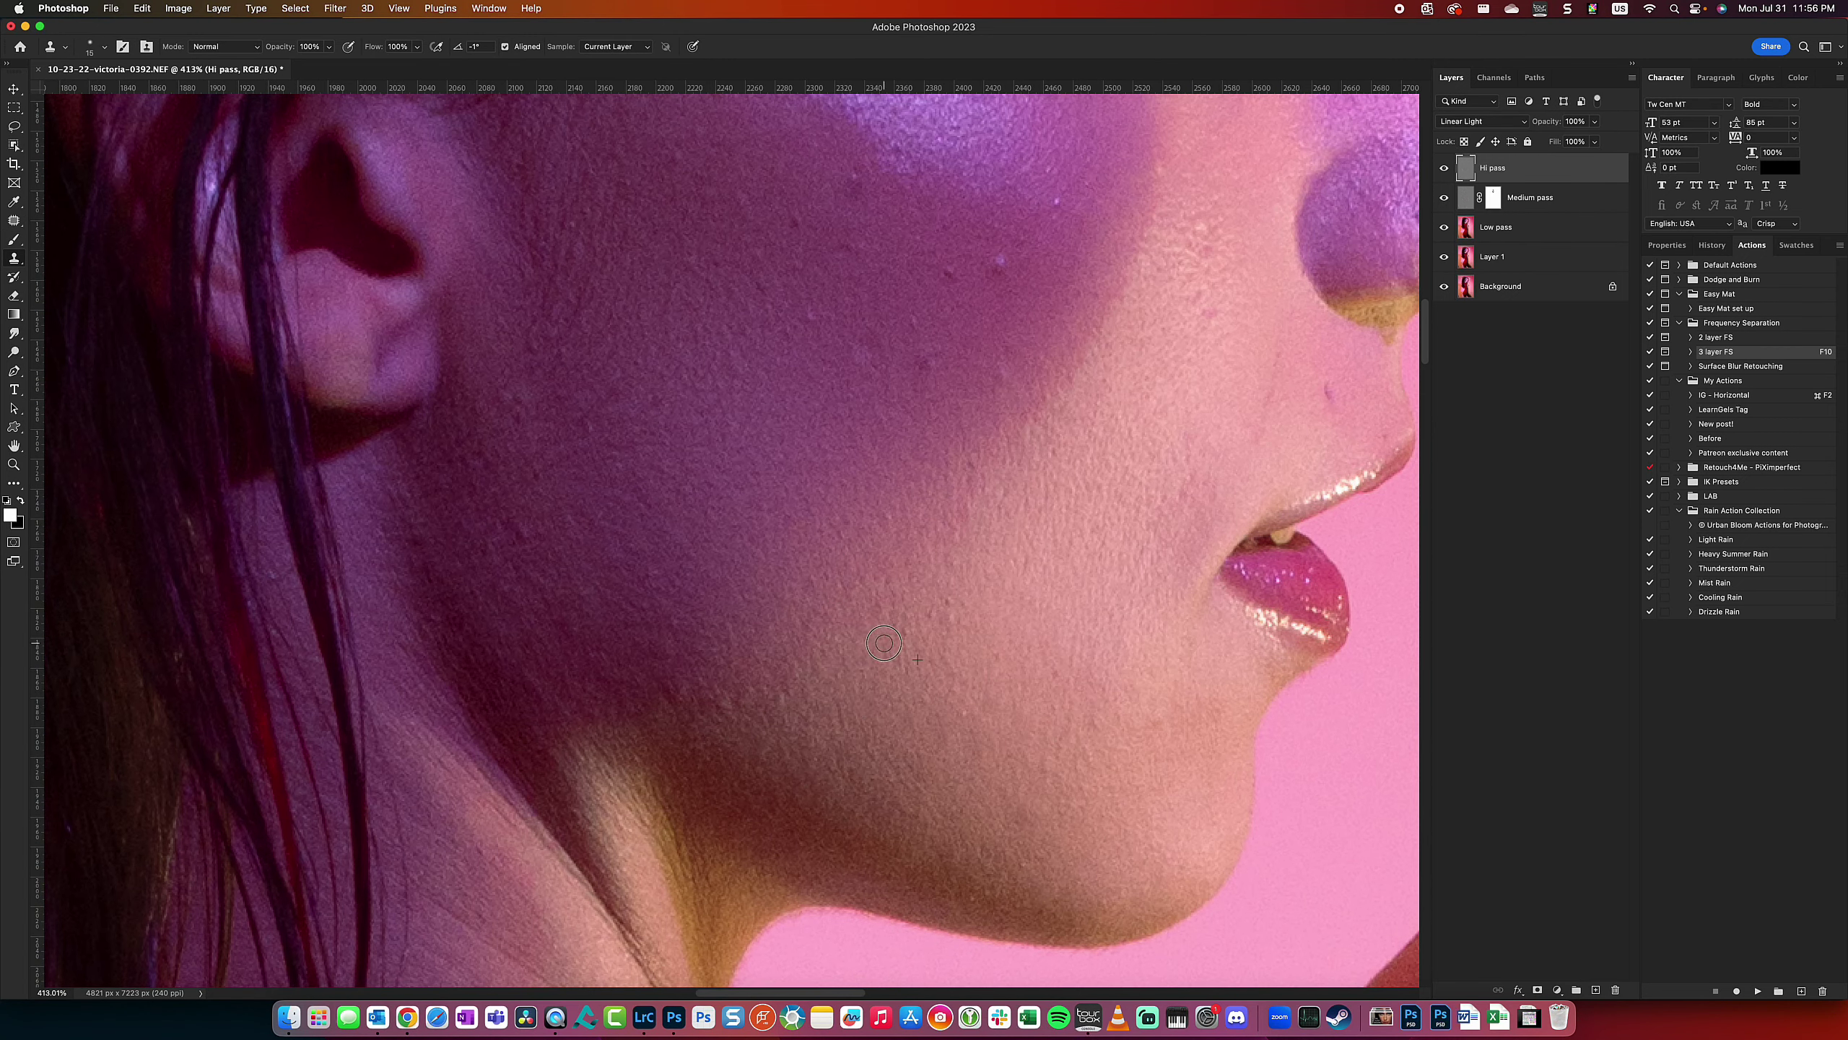
scroll(717, 699, "up", 5)
scroll(1061, 552, "up", 2)
scroll(1061, 552, "right", 1)
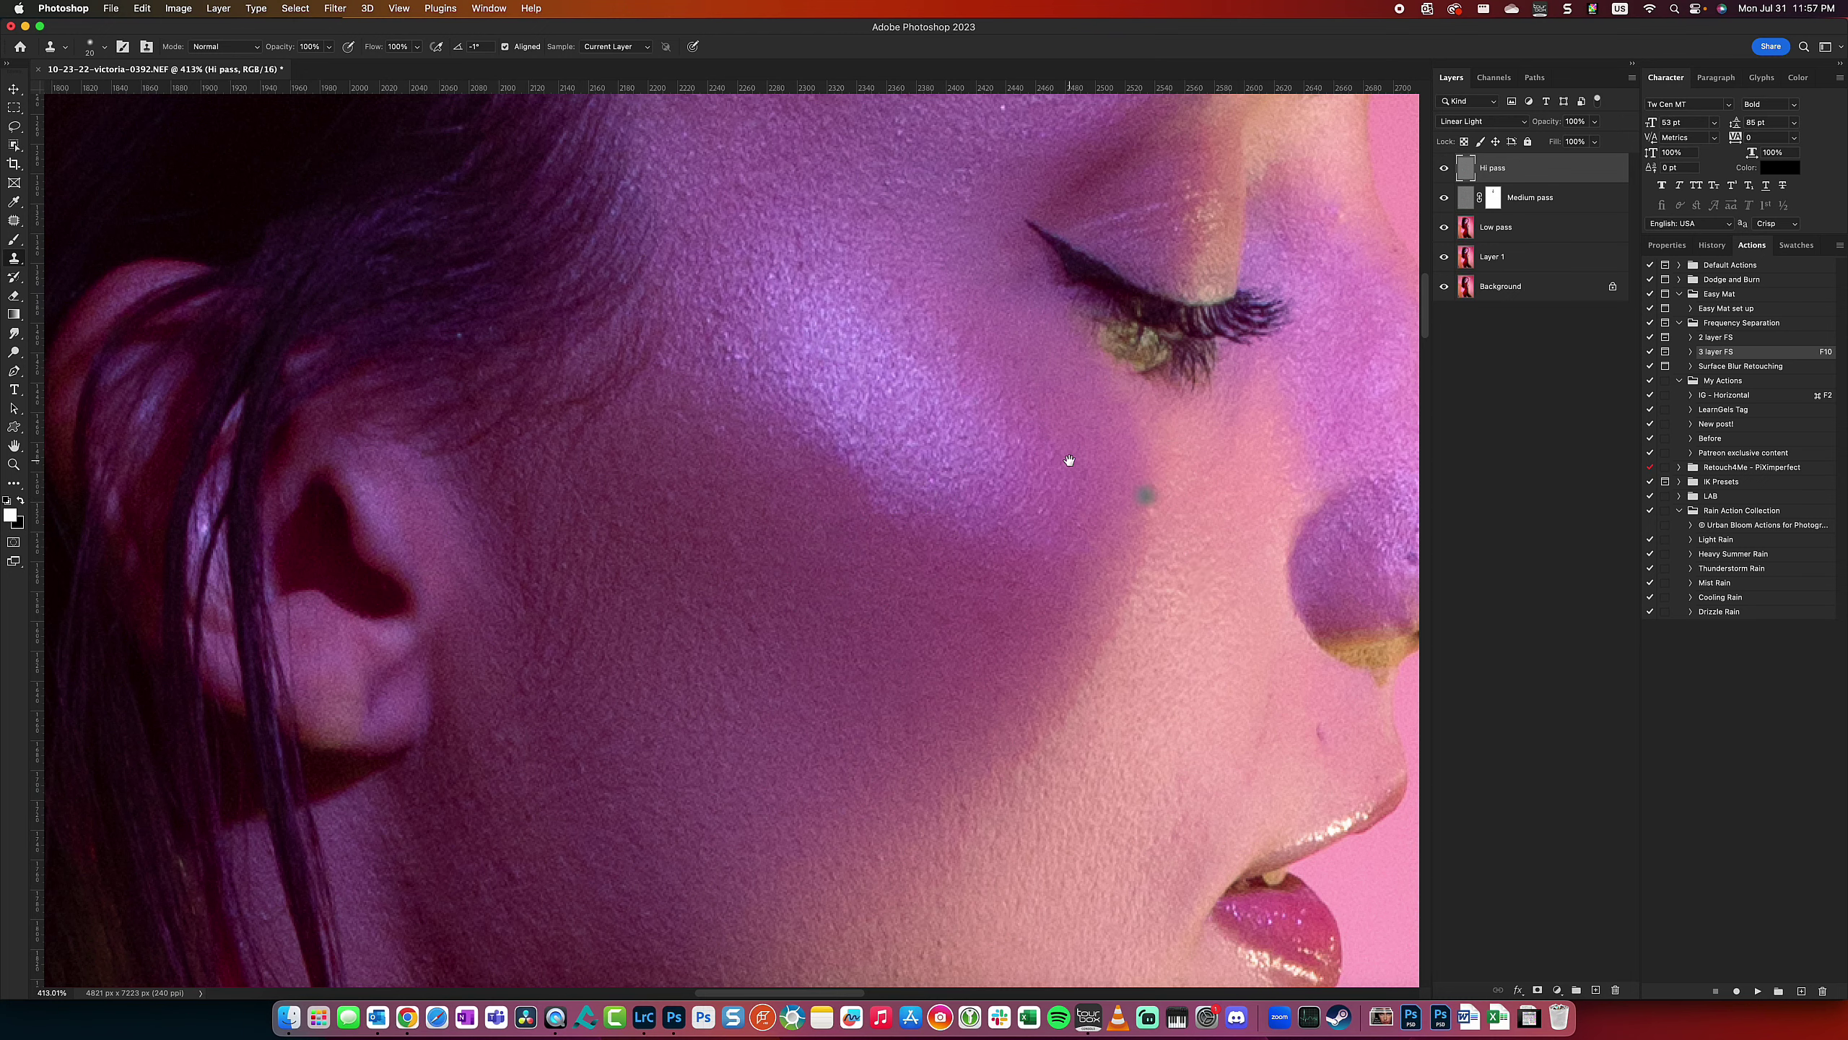
scroll(1069, 460, "down", 3)
scroll(946, 363, "left", 2)
key("super+0")
key("super+alt+shift+e")
left_click_drag(1529, 256, 1620, 987)
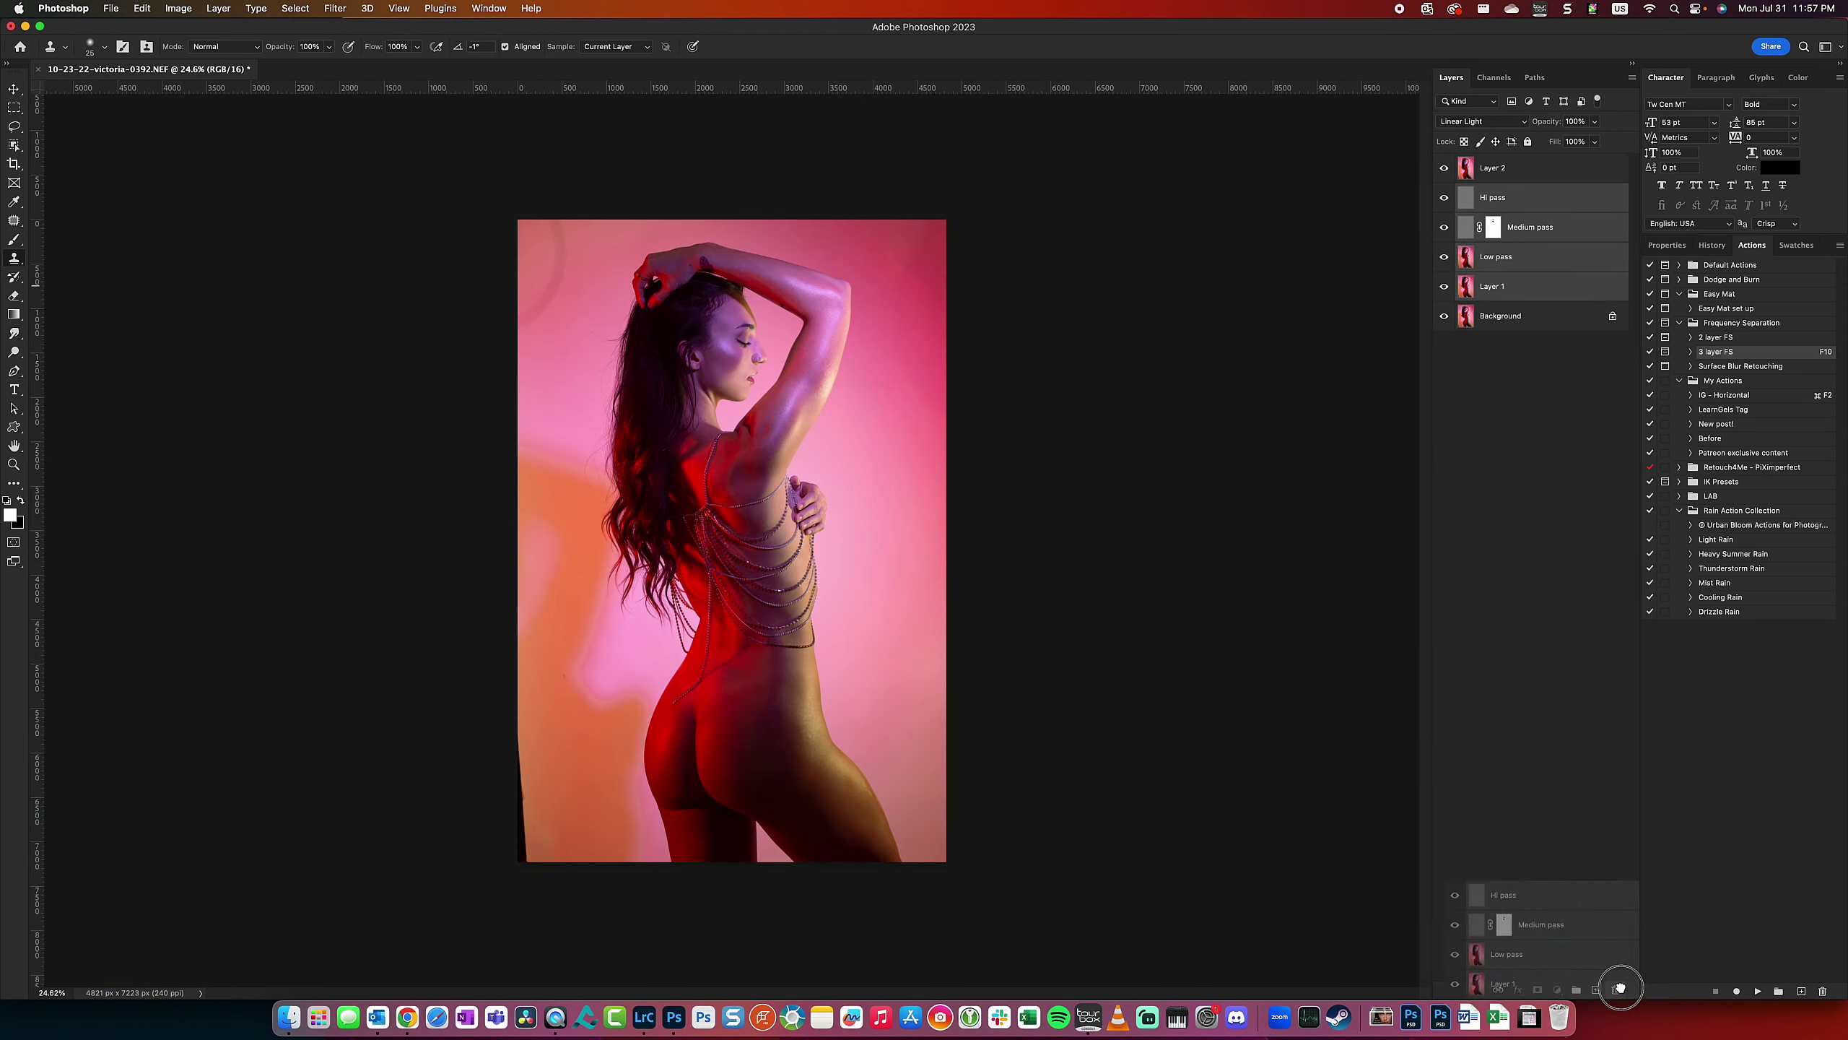
key("F10")
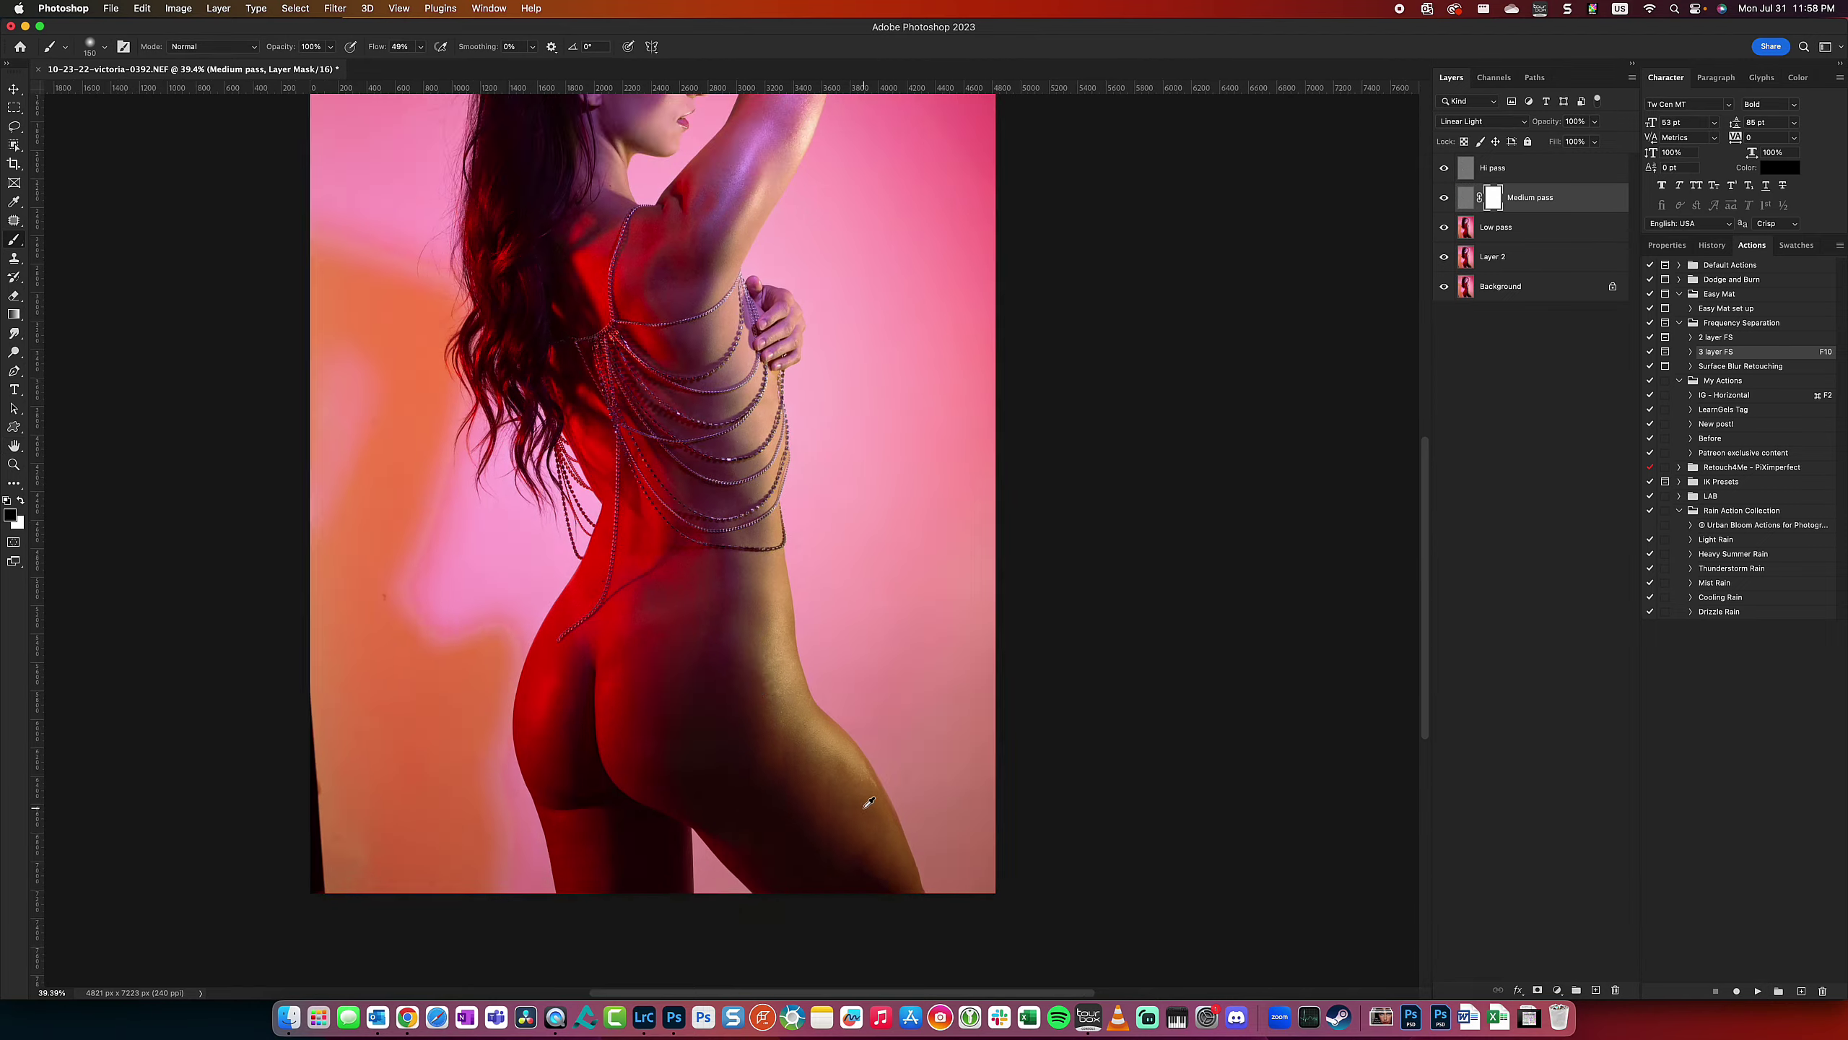
- Paint the Medium pass mask with a smaller brush
scroll(868, 801, "up", 5)
key("bracketleft")
key("bracketleft")
key("bracketleft")
scroll(909, 568, "up", 5)
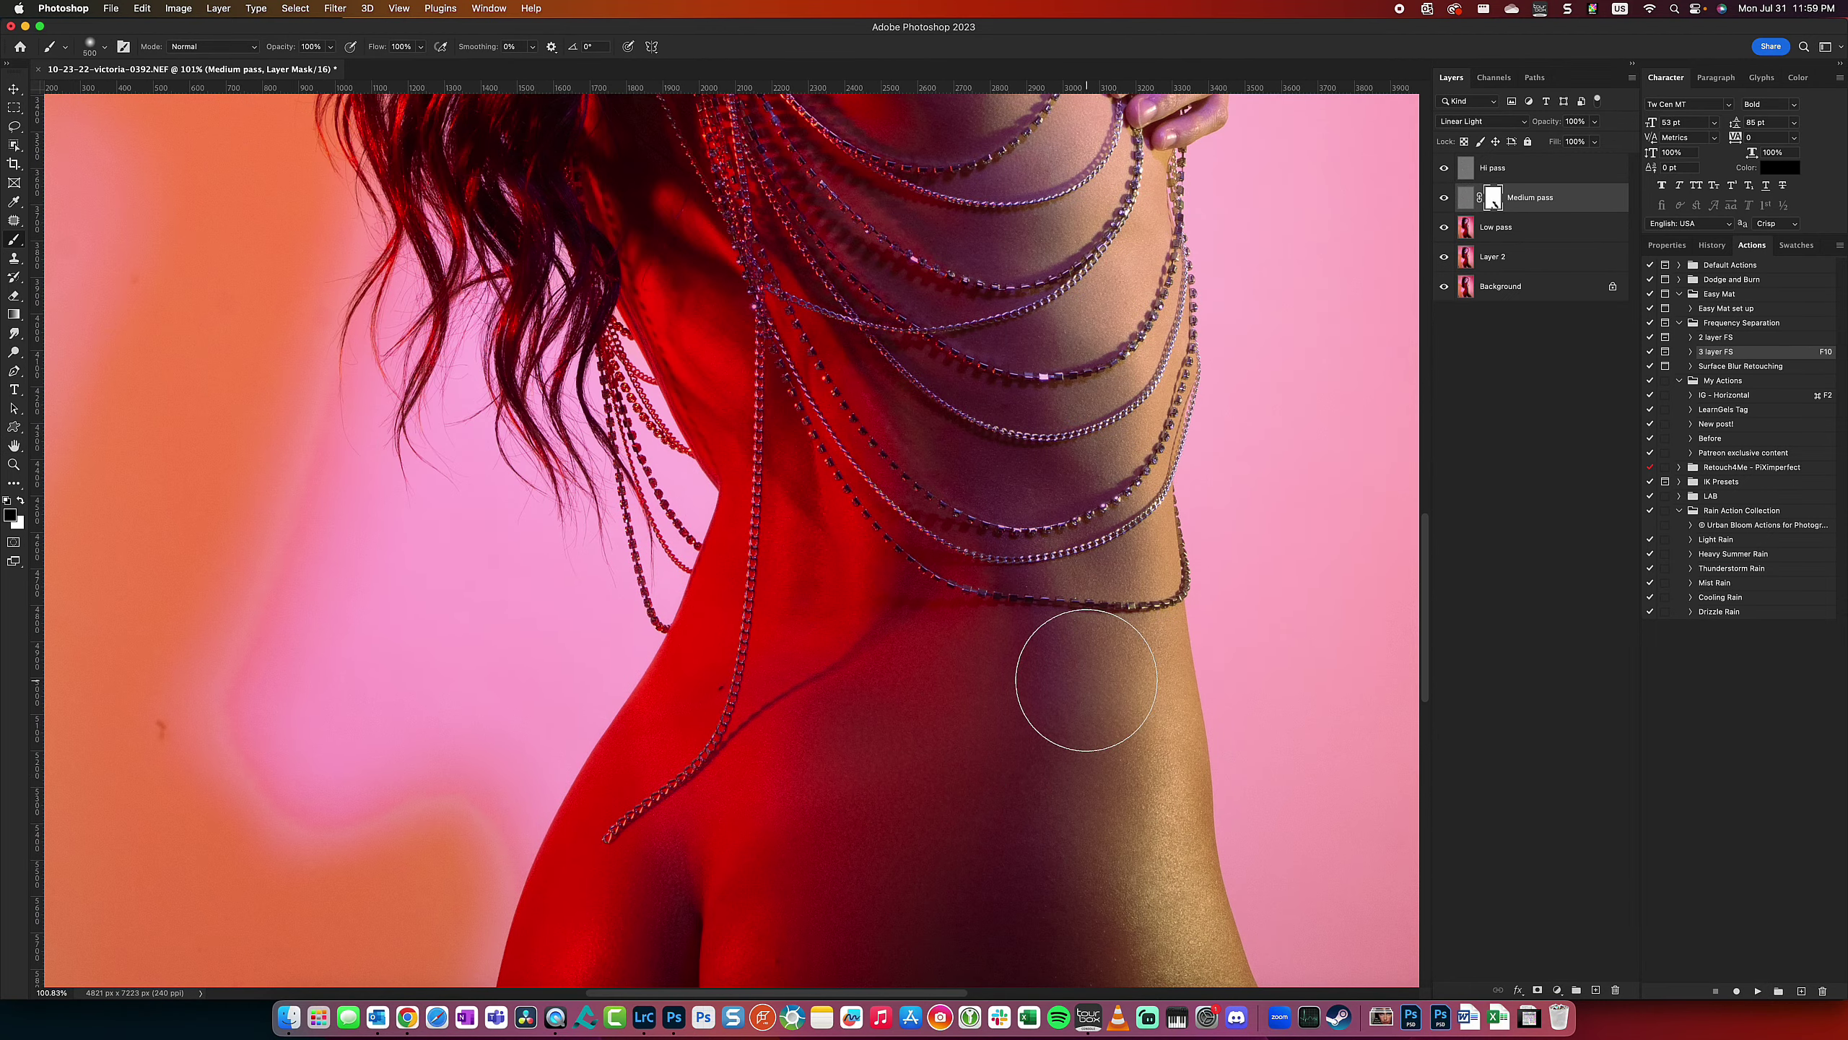
scroll(945, 480, "down", 3)
scroll(1196, 659, "down", 5)
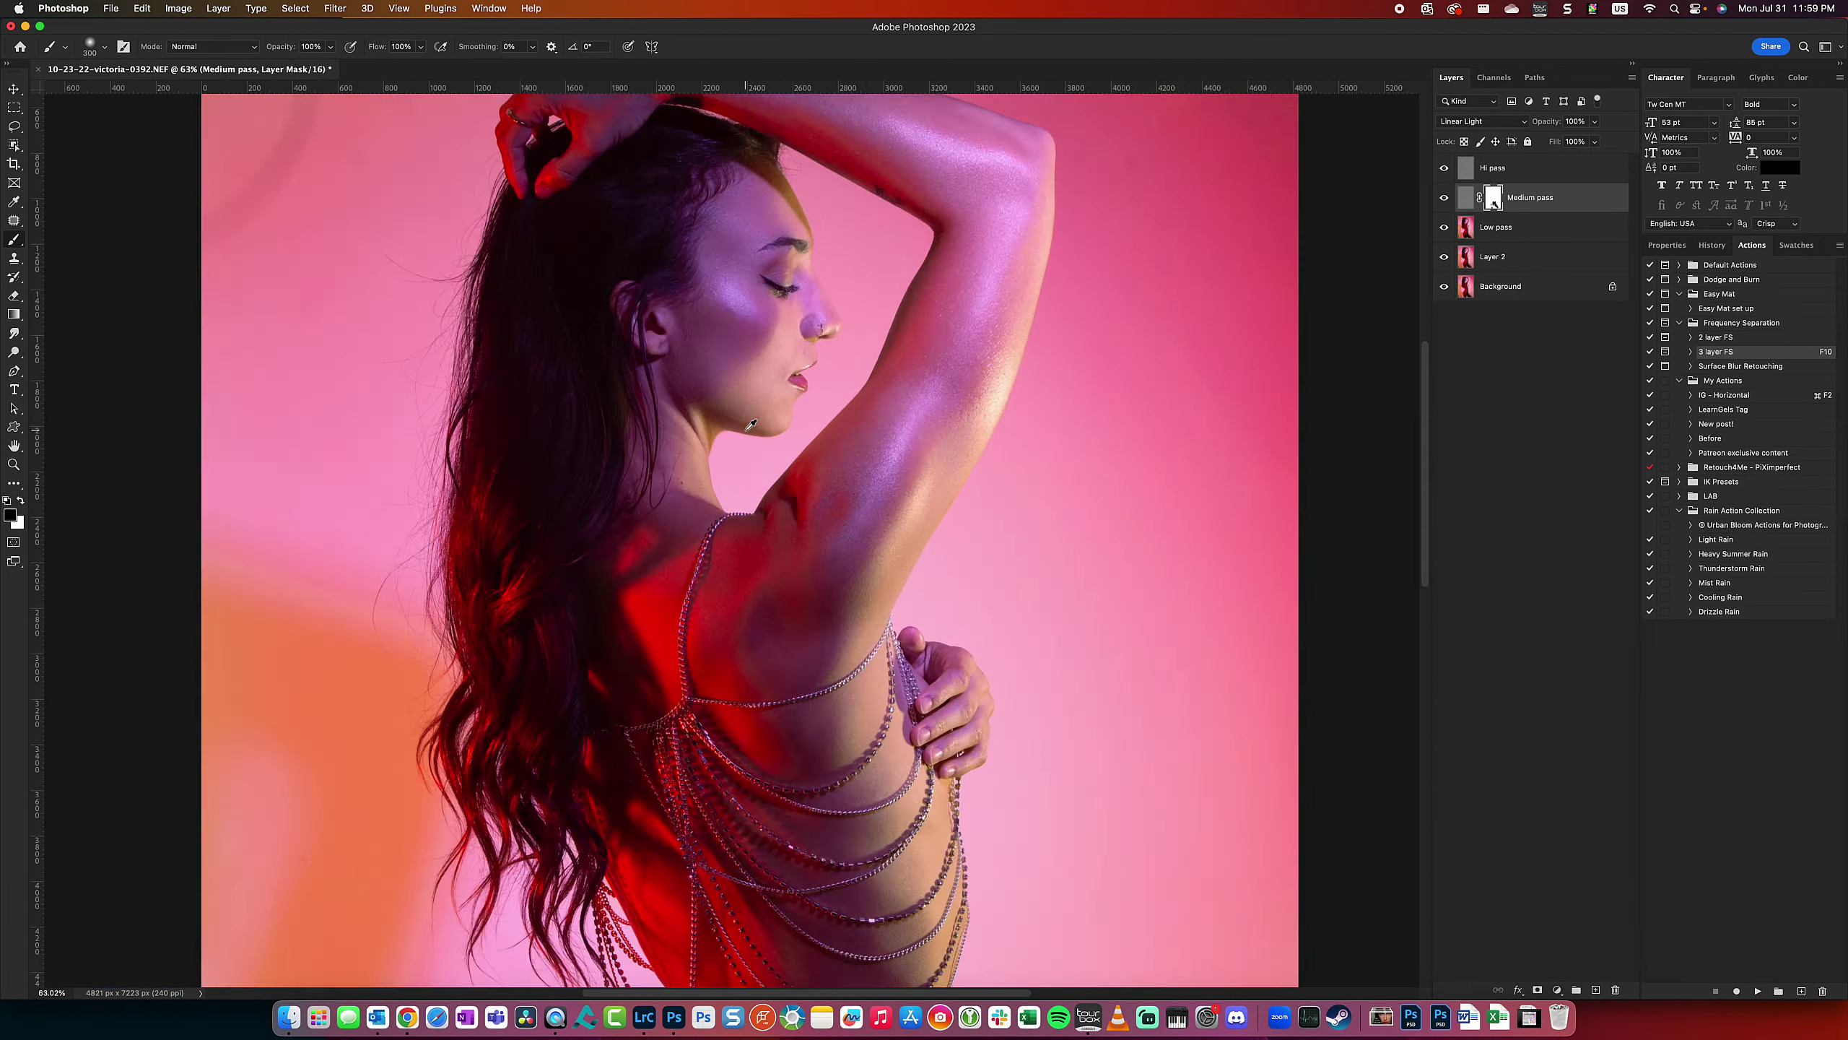
- Stamp visible to Layer 3 and delete the four old retouching layers
scroll(845, 578, "up", 5)
key("super+alt+shift+e")
mouse_move(1537, 288)
left_mouse_down()
mouse_move(1547, 590)
mouse_move(1615, 989)
left_mouse_up()
scroll(1176, 334, "down", 5)
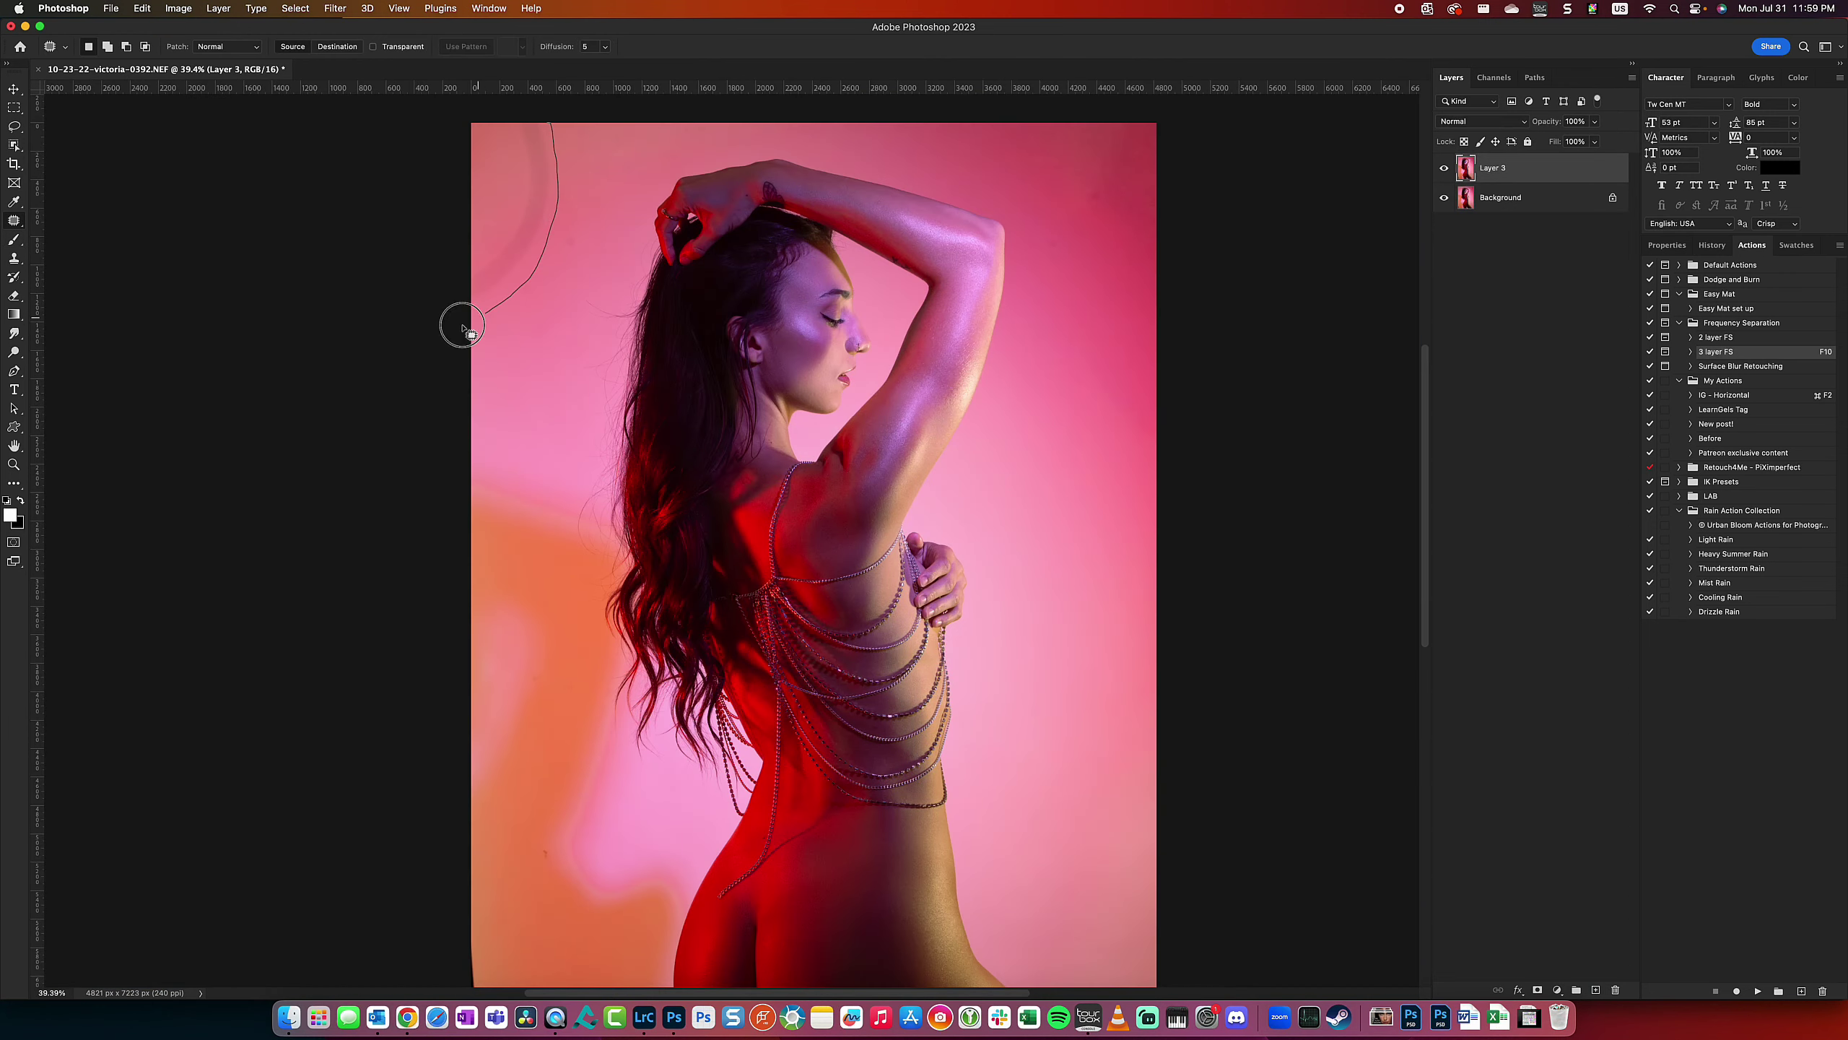
scroll(471, 334, "down", 5)
scroll(956, 284, "up", 3)
- Object Select the model and Refine Edge, outputting a masked Layer 3 copy
key("w")
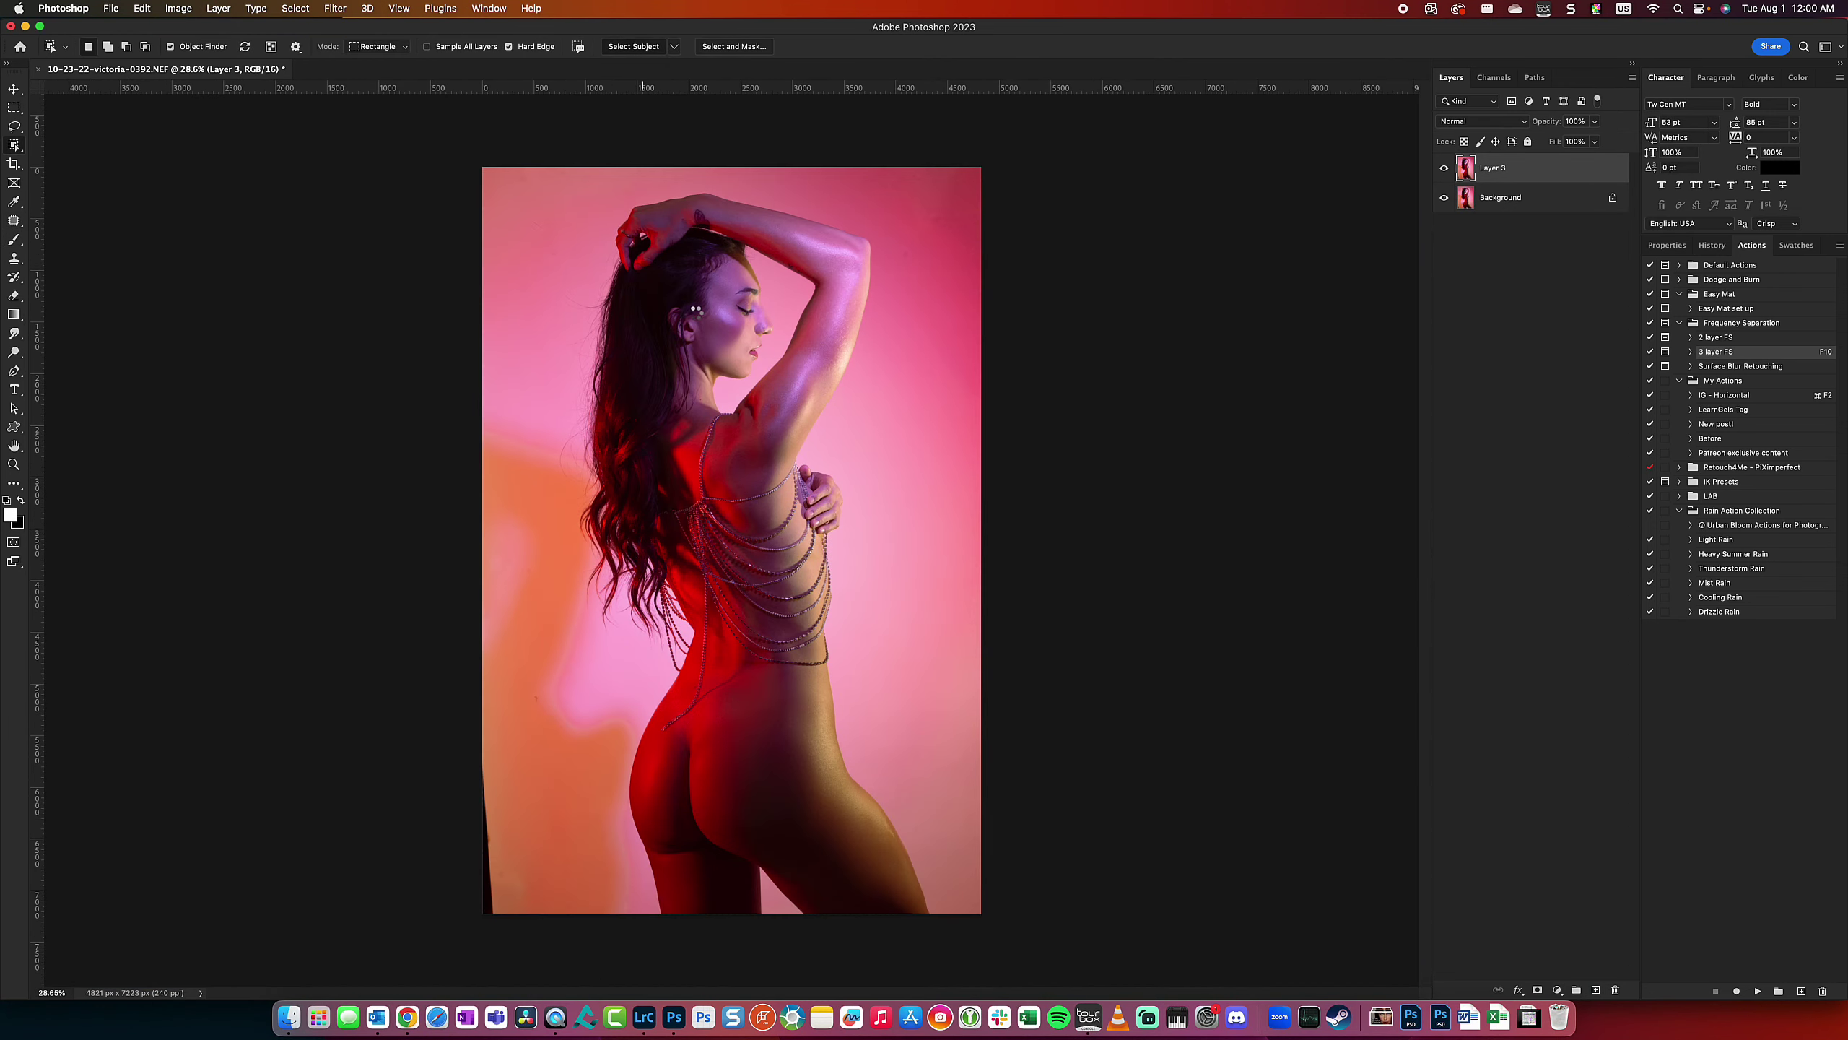
left_click(296, 7)
left_click(319, 211, "shift")
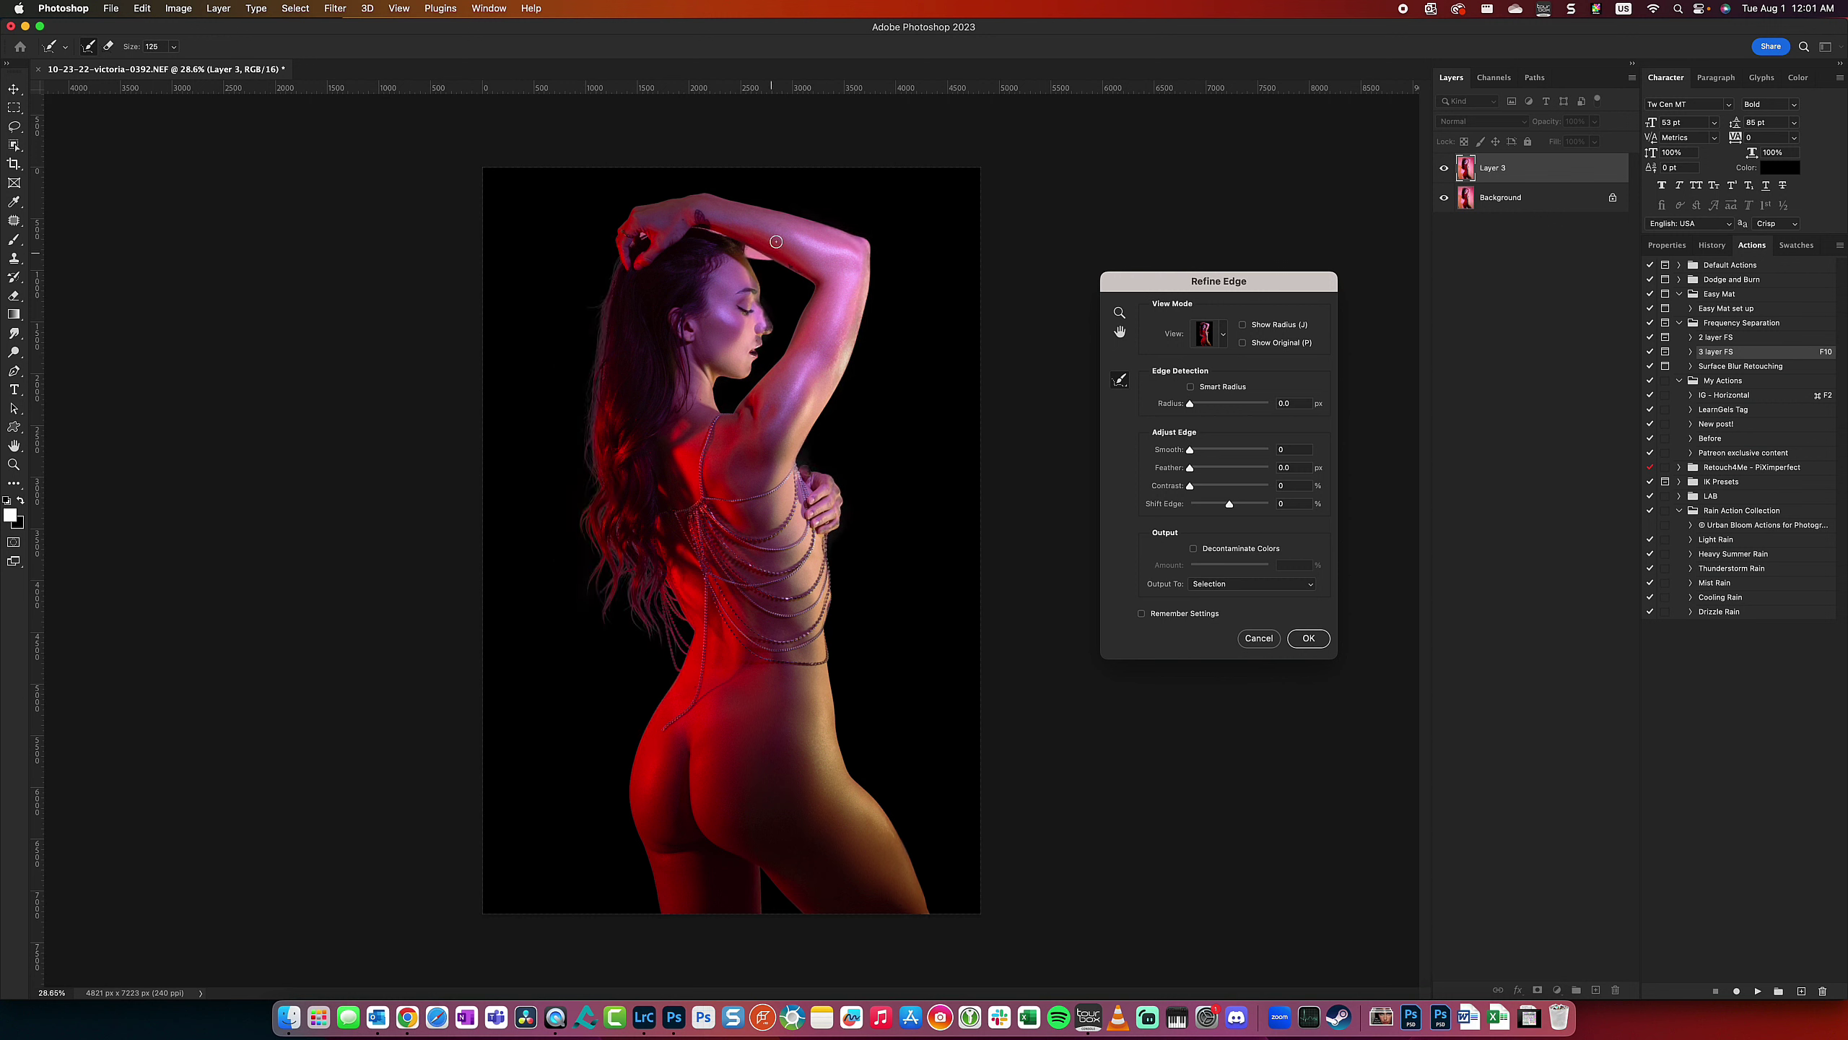
key("Return")
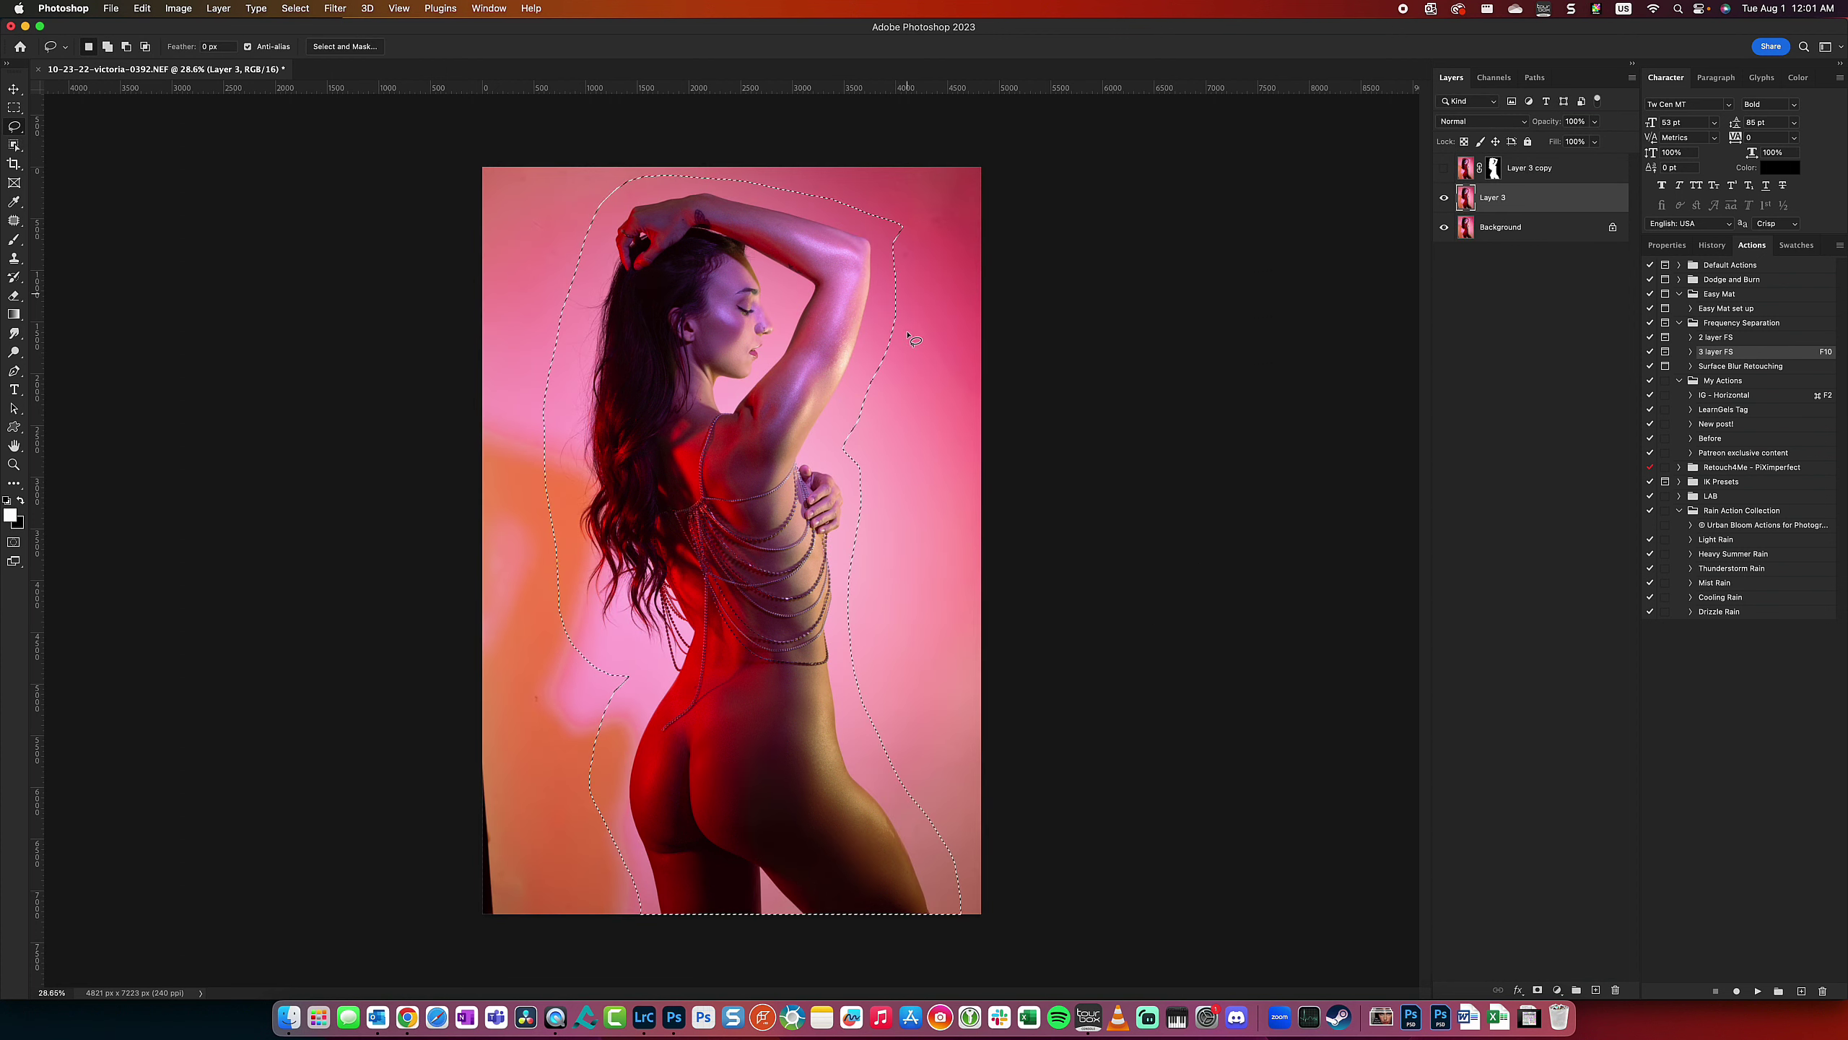
- Content-Aware Fill the figure out of Layer 3, Gaussian Blur it, then reselect the masked copy
key("shift+BackSpace")
key("Return")
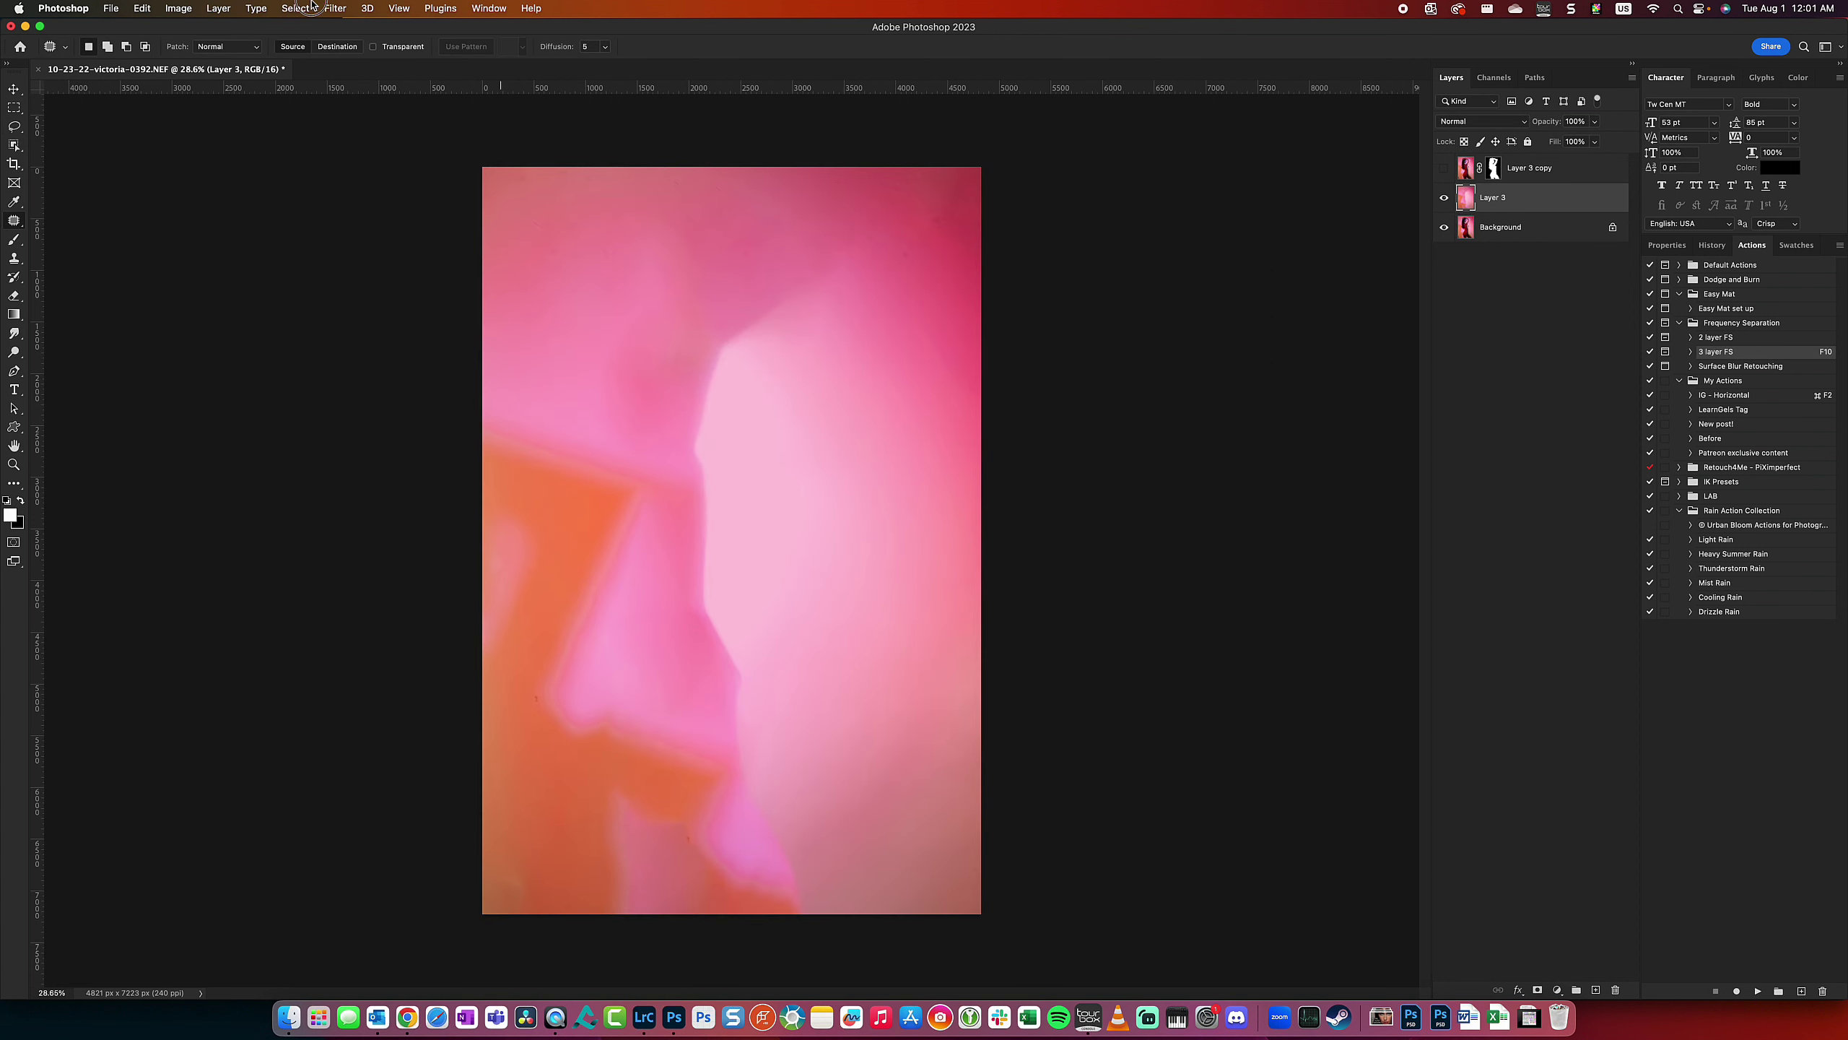
left_click(335, 8)
left_click(560, 254)
left_click(1465, 440)
left_click(1445, 168)
left_click(1494, 168)
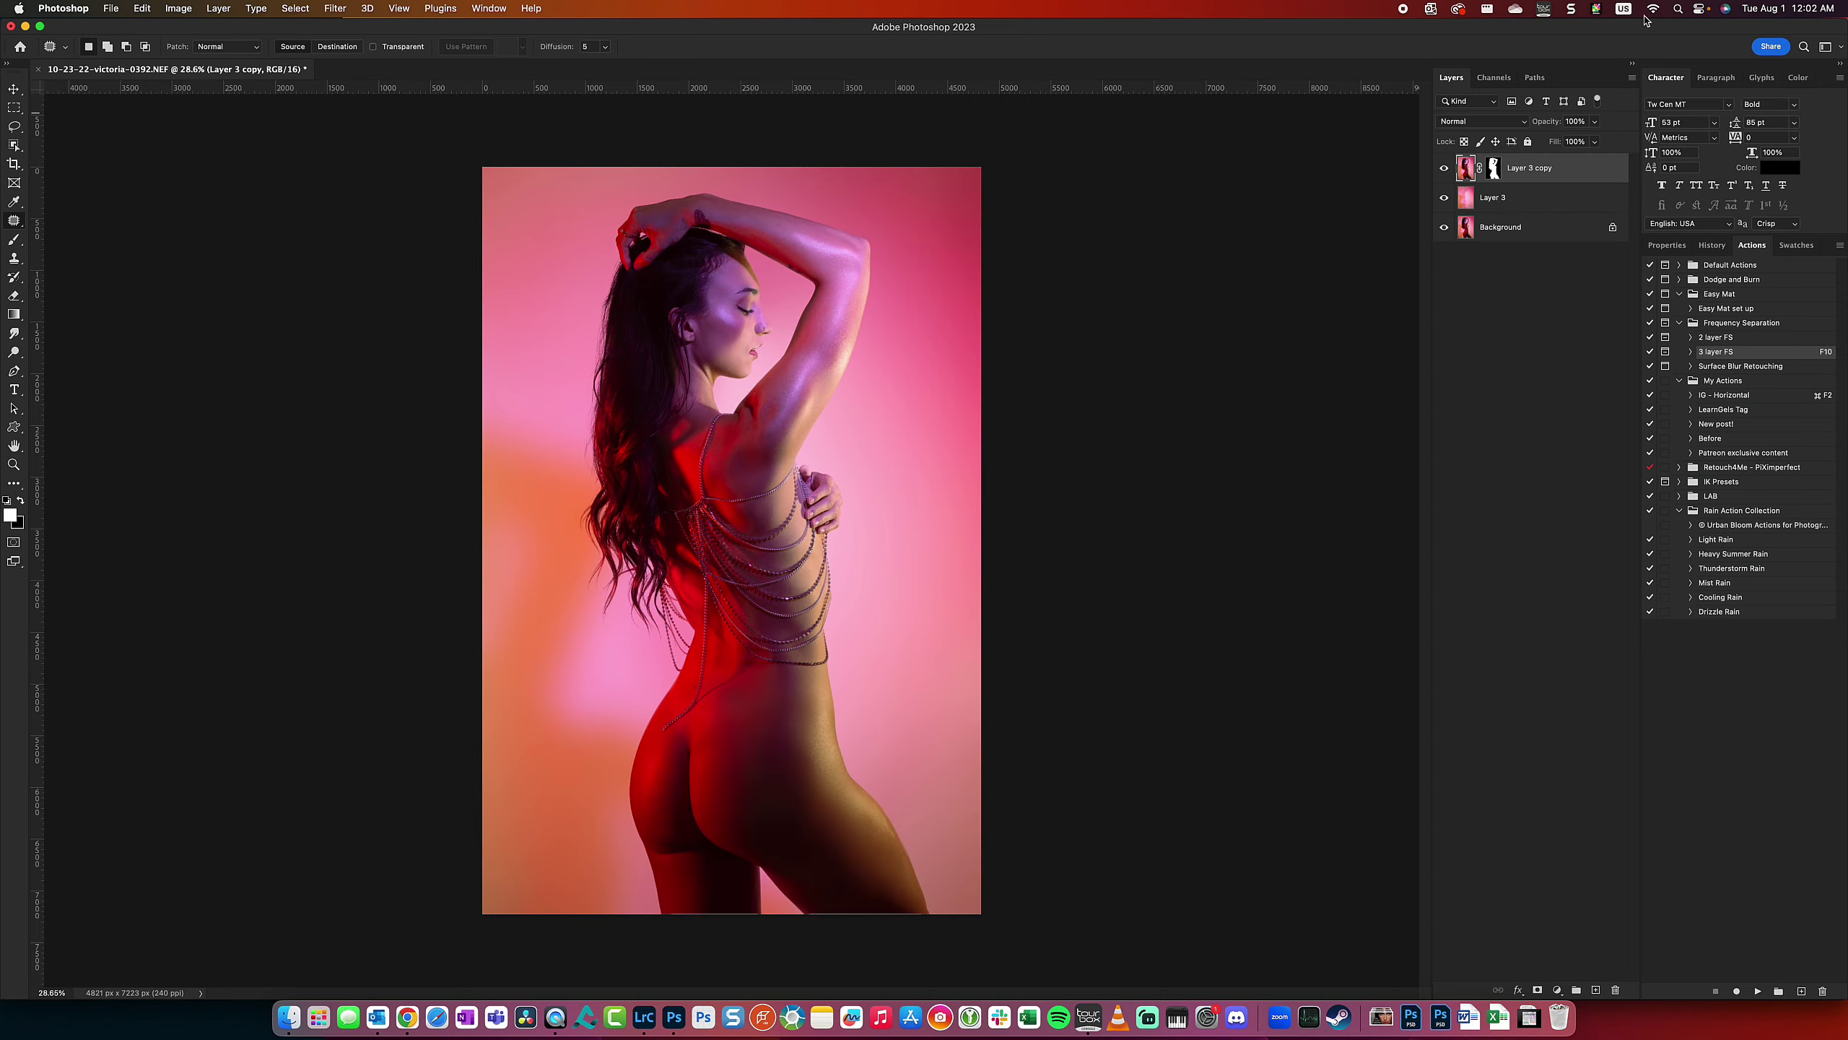
- On the Layer 3 copy mask, paint the grey halo by the neck black with a smaller brush
key("b")
scroll(771, 394, "up", 5)
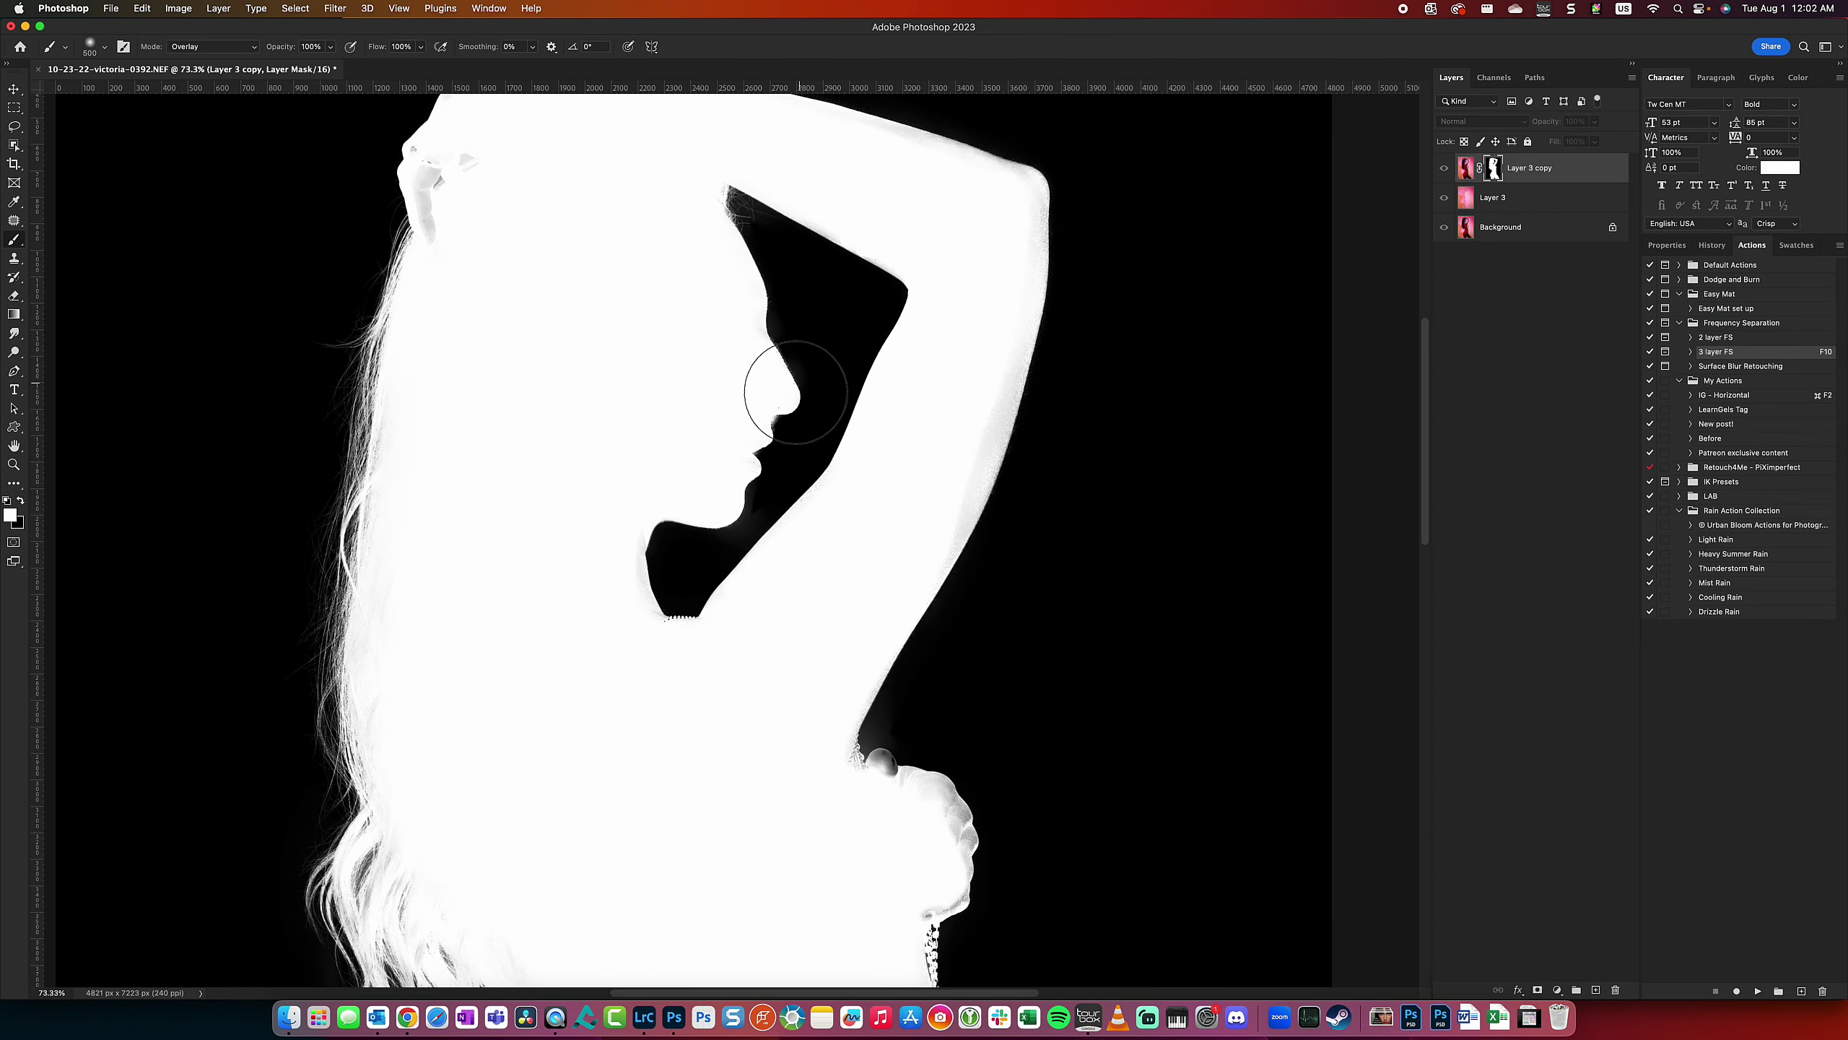
scroll(795, 392, "down", 5)
scroll(817, 598, "up", 6)
key("bracketleft")
key("bracketleft")
key("bracketleft")
key("x")
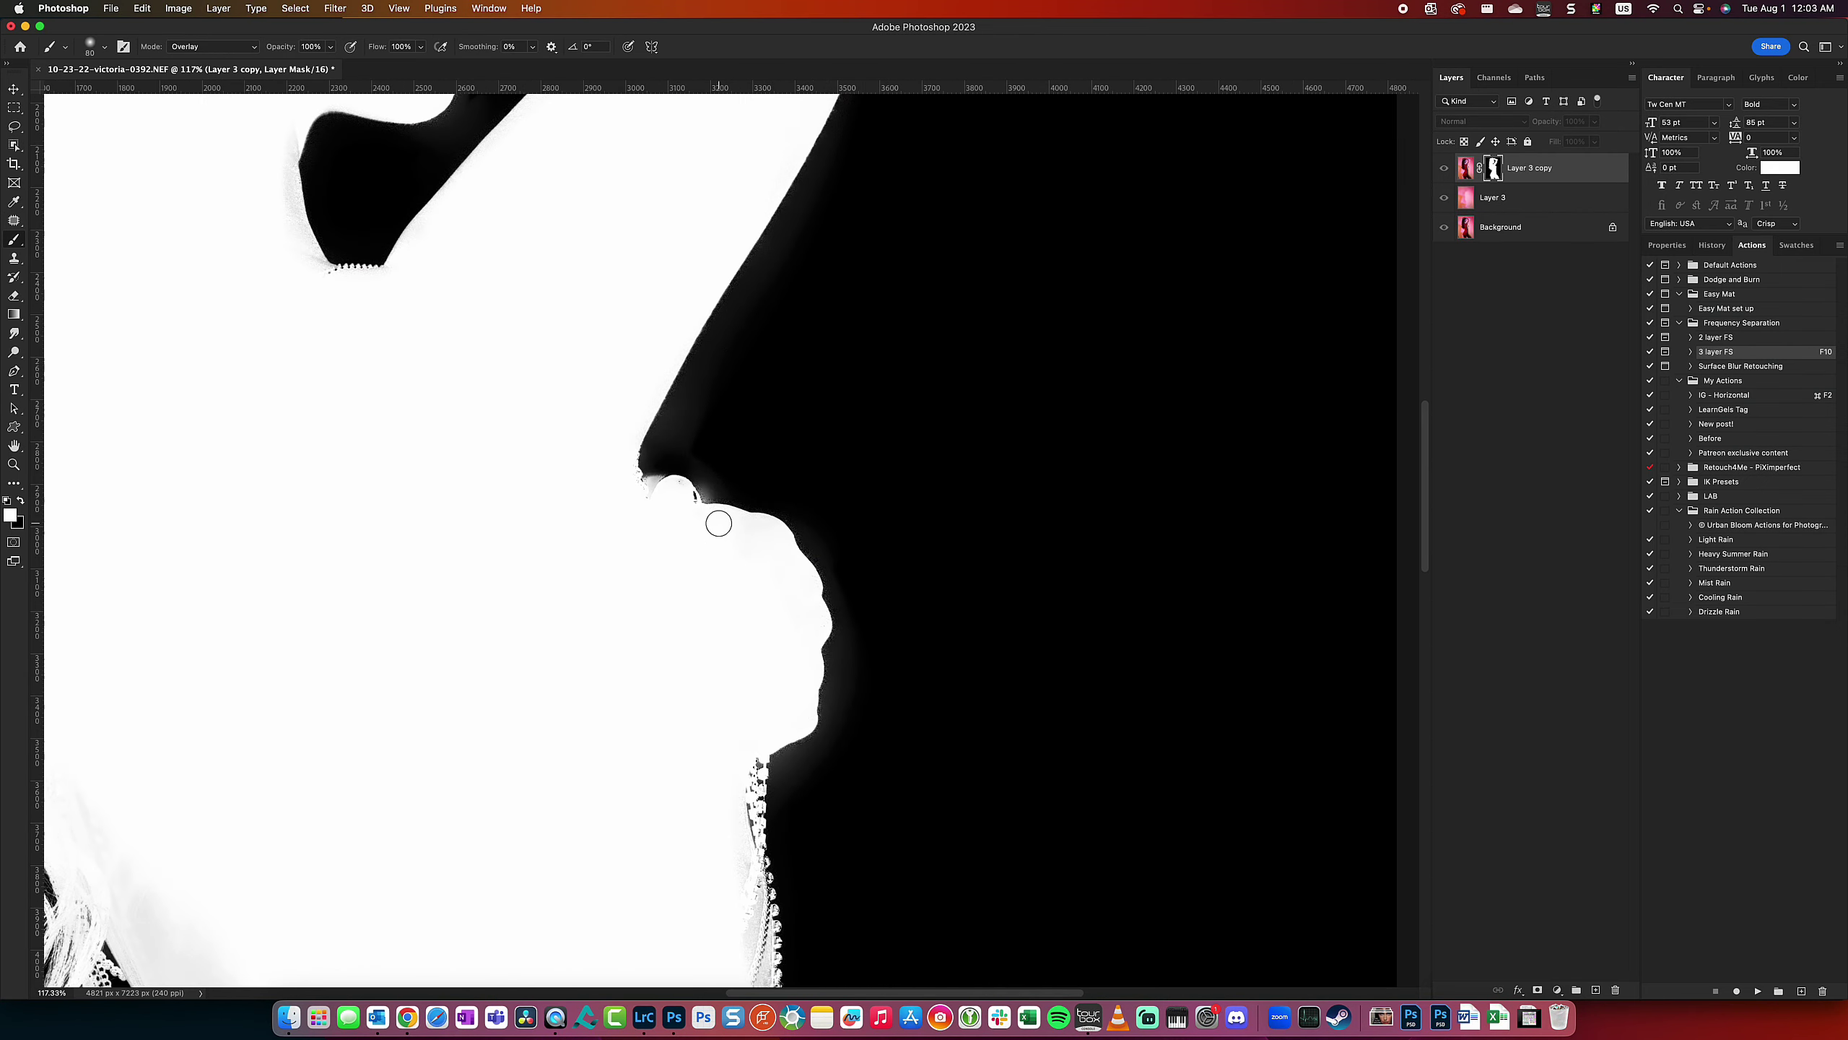
key("x")
scroll(719, 523, "up", 10)
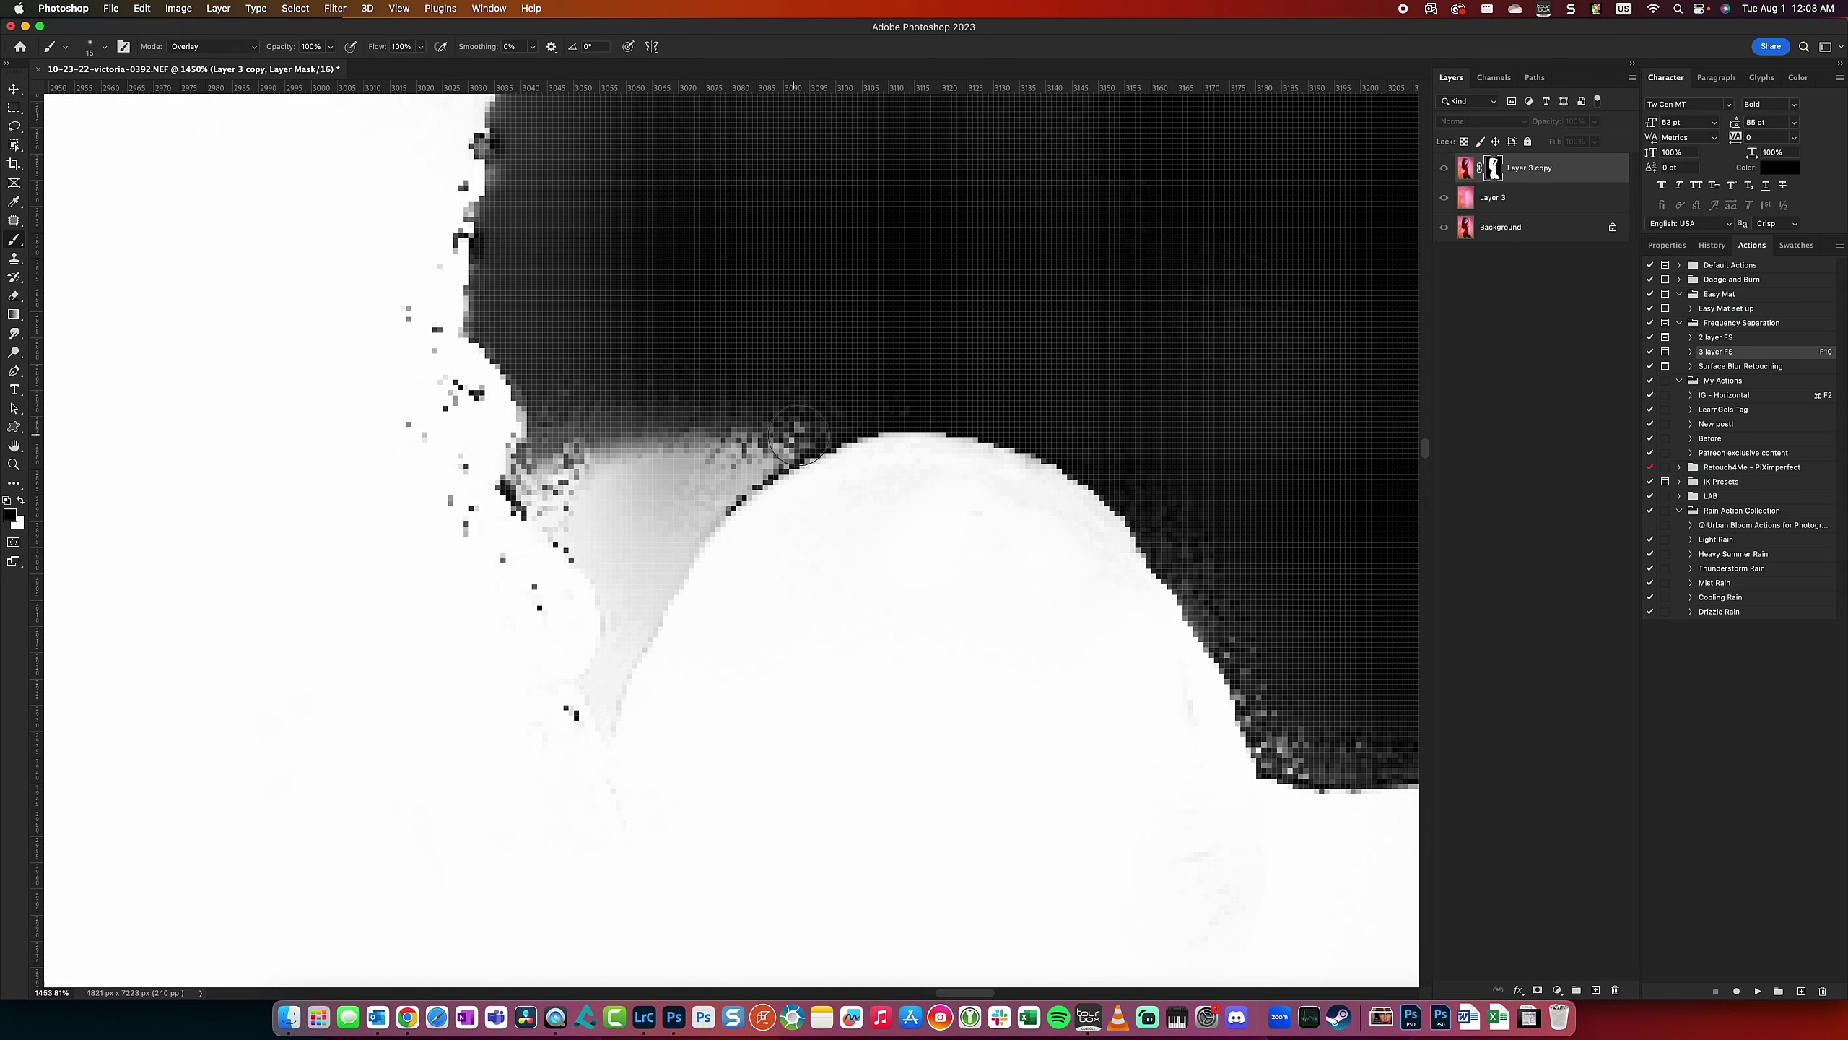
mouse_move(798, 435)
left_mouse_down()
mouse_move(611, 524)
mouse_move(536, 163)
left_mouse_up()
key("bracketright")
key("bracketright")
key("bracketright")
scroll(801, 408, "down", 4)
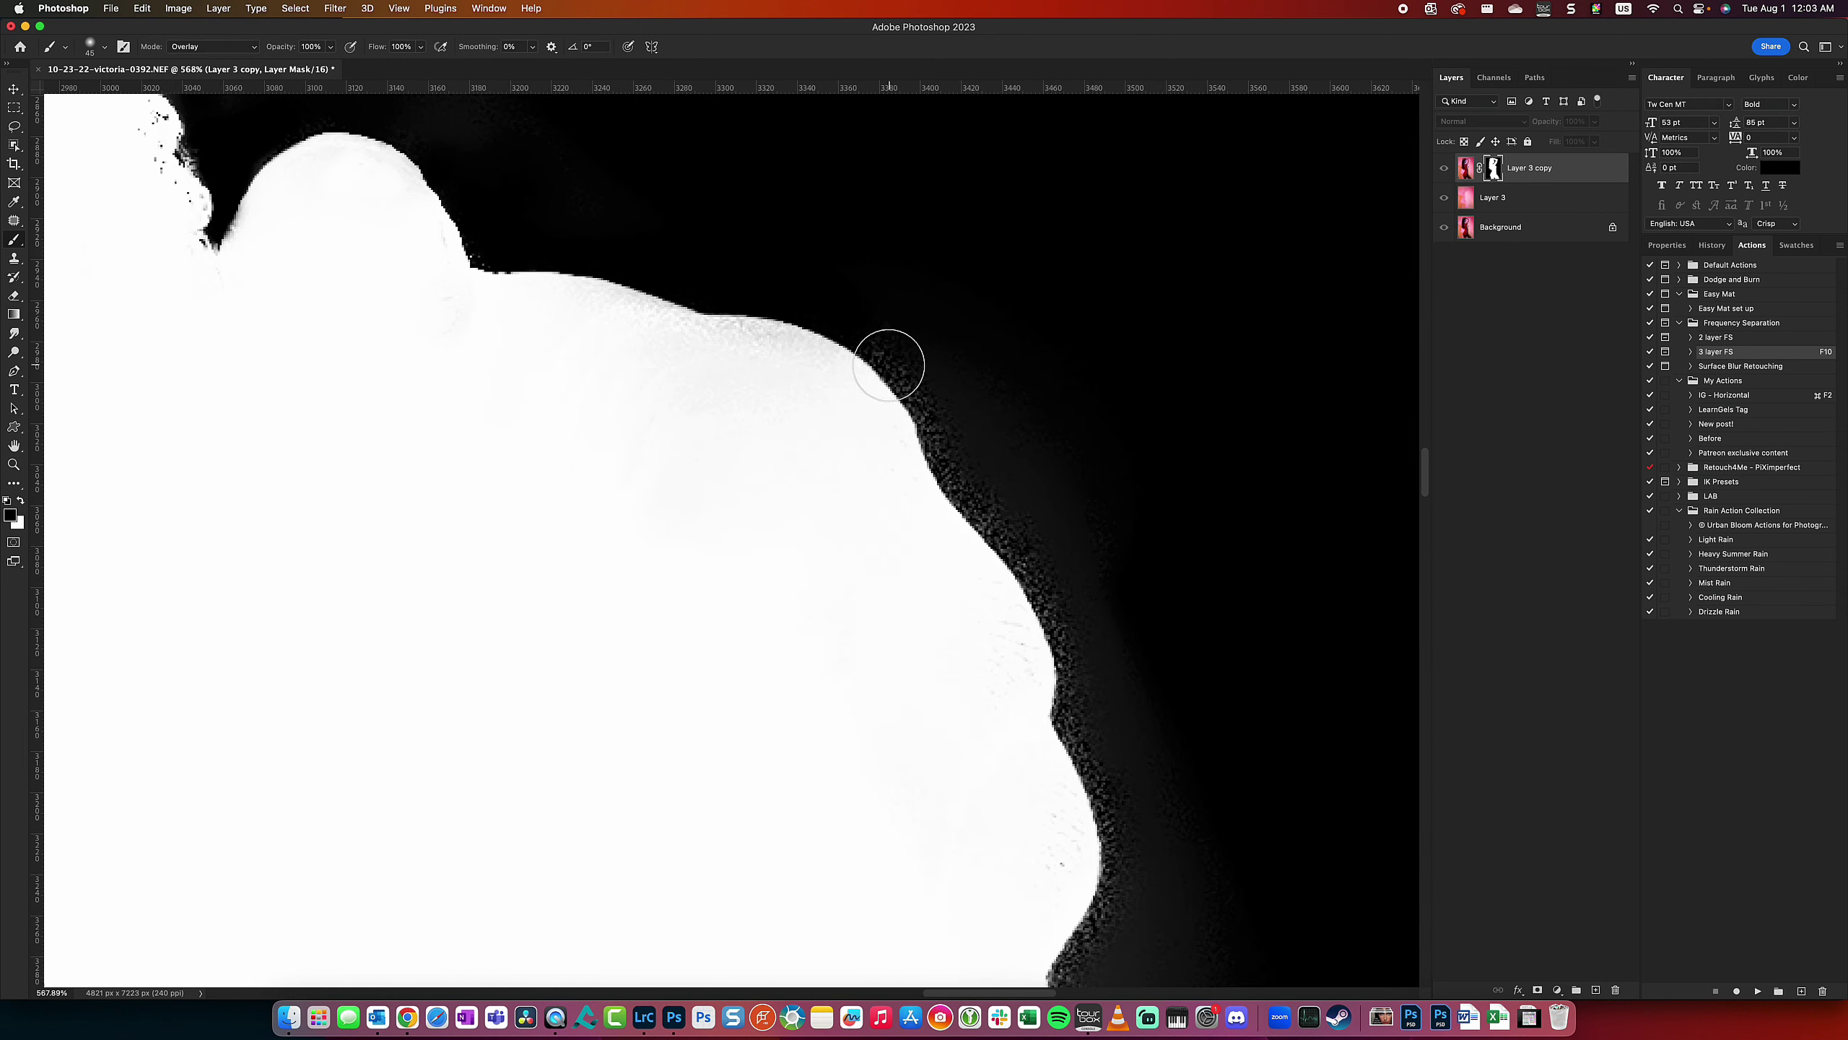
scroll(889, 364, "down", 1)
scroll(763, 549, "down", 5)
scroll(763, 549, "down", 5)
- Set the brush to Overlay mode and paint white to restore the figure's mask edges
key("bracketright")
key("bracketright")
key("bracketright")
key("x")
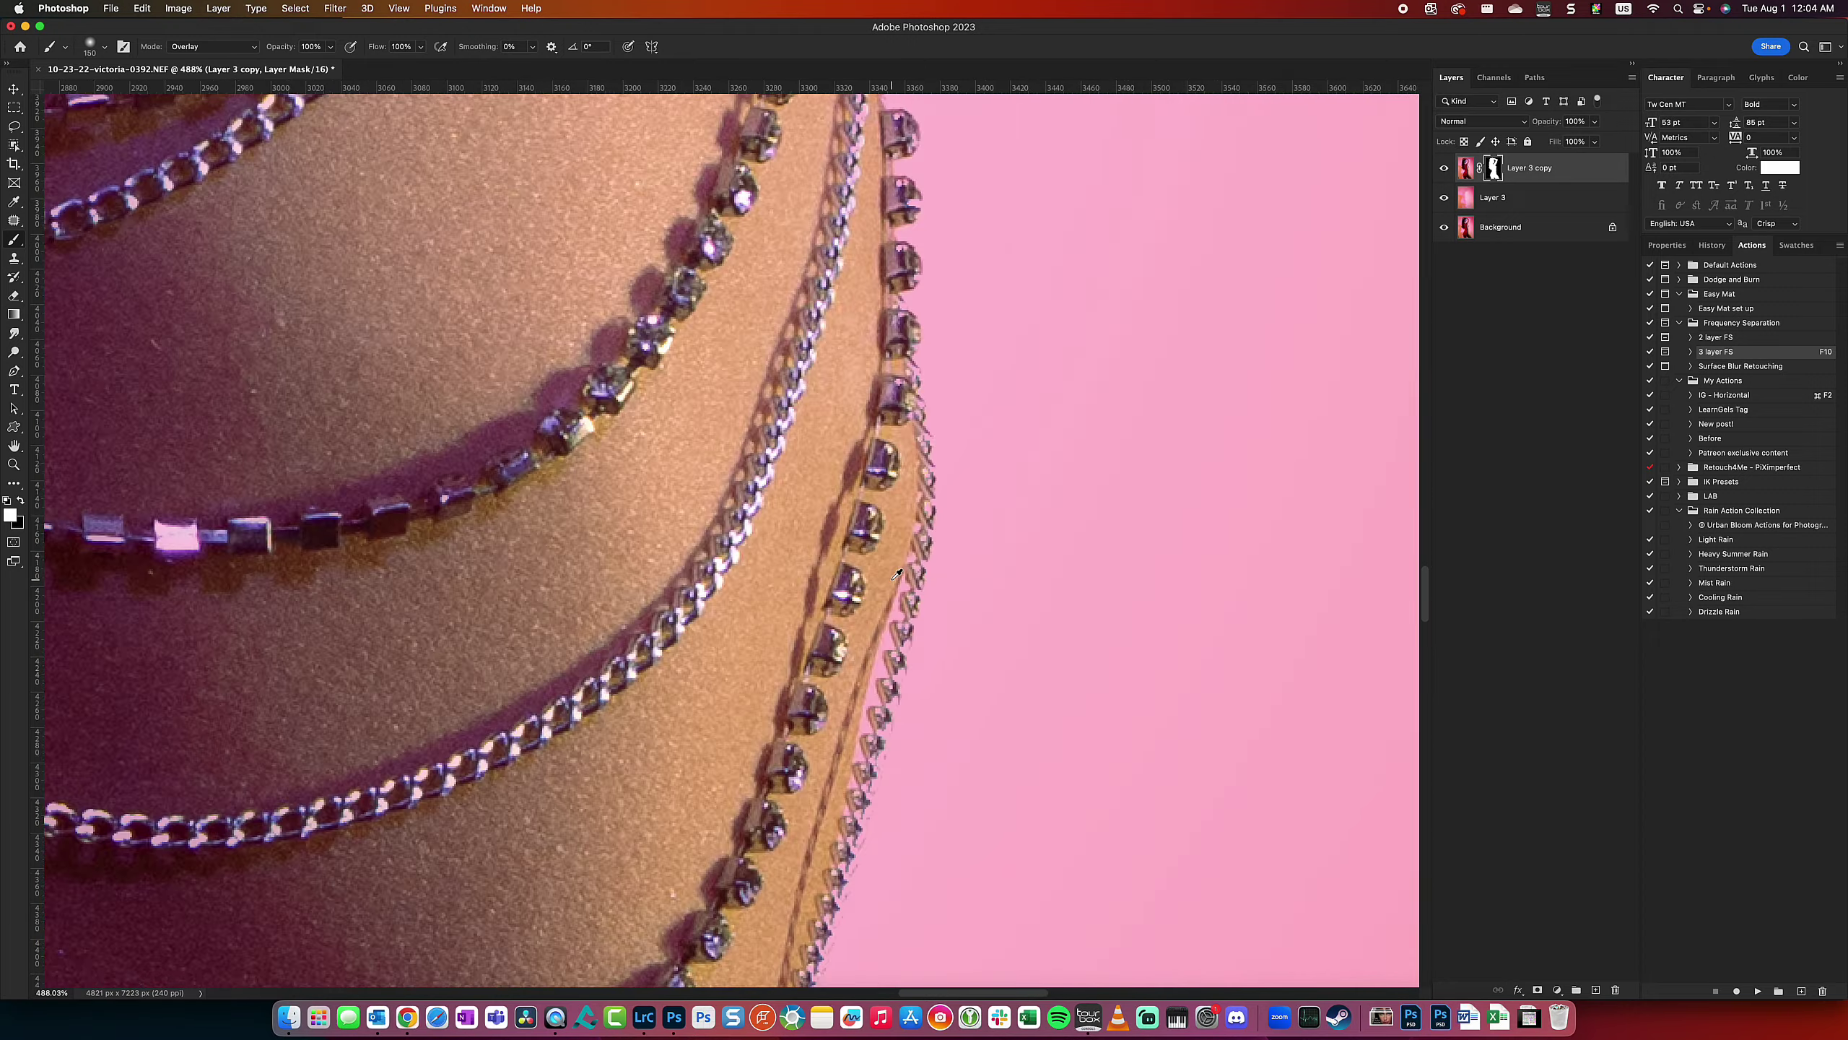
scroll(946, 472, "down", 5)
scroll(756, 808, "down", 3)
key("shift+alt+n")
key("bracketright")
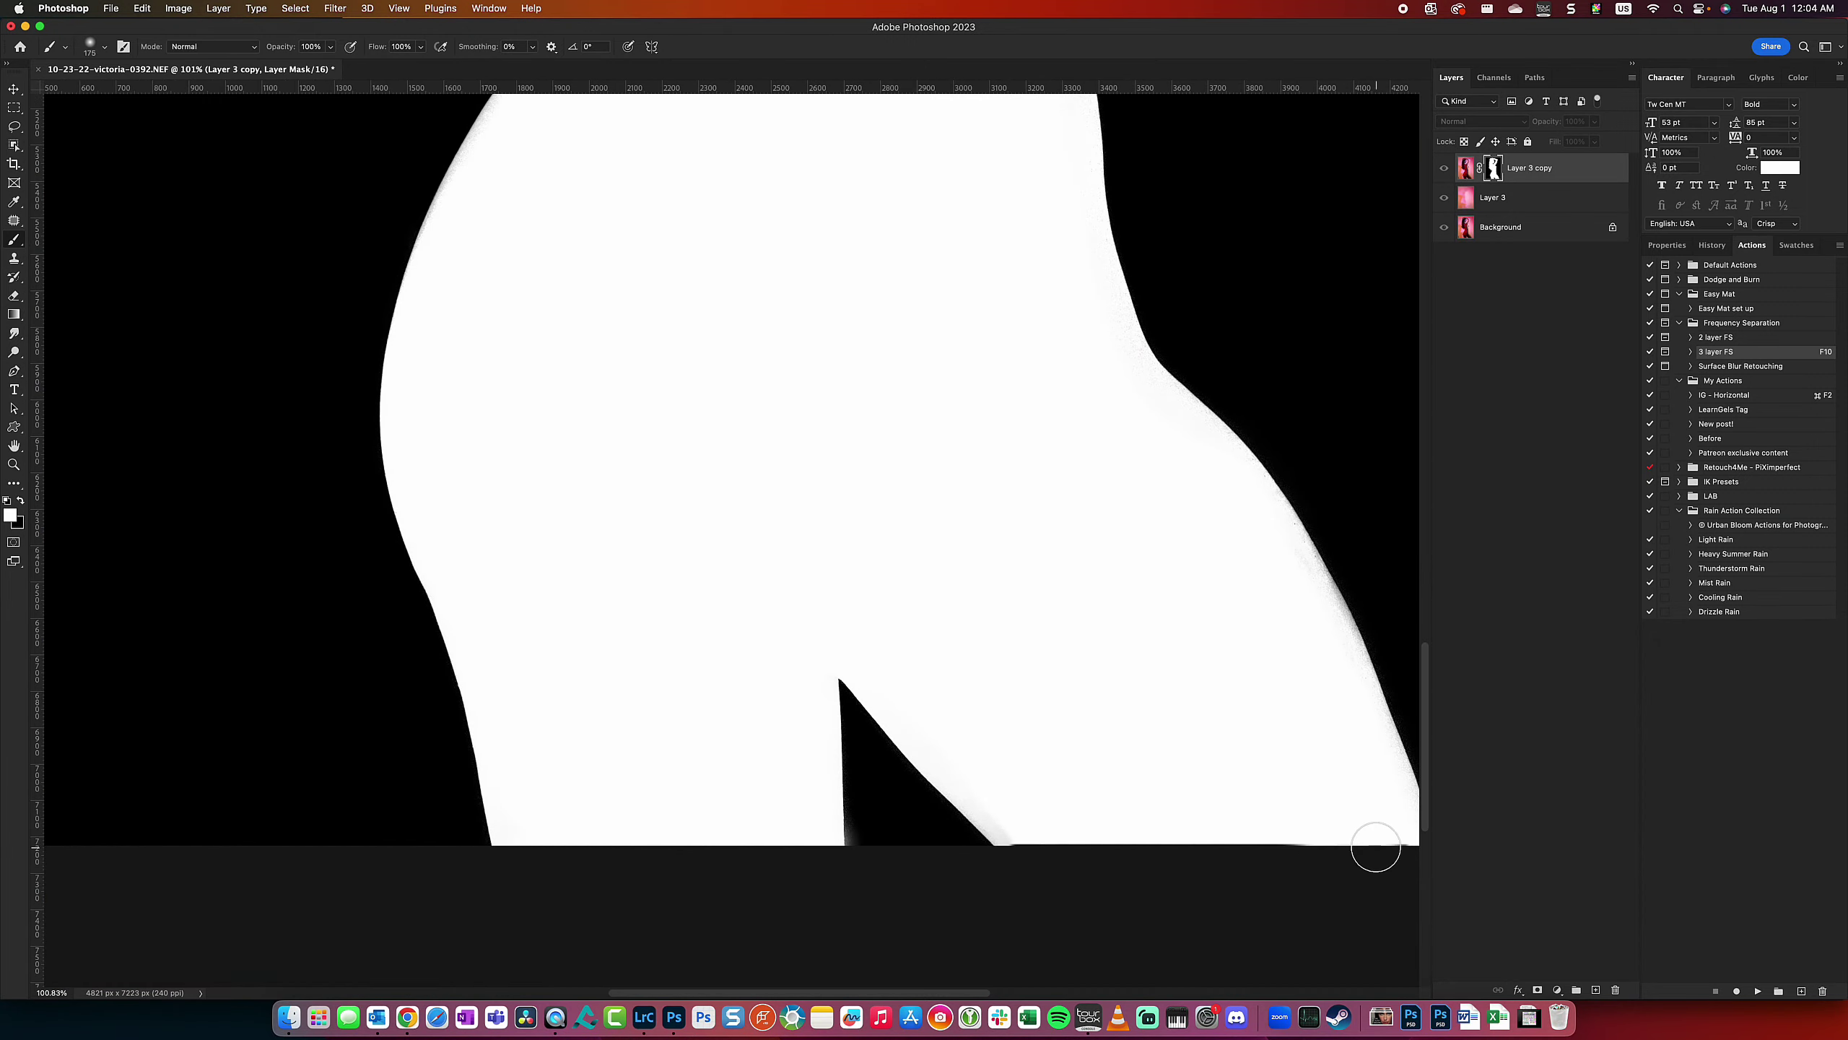
scroll(805, 784, "right", 5)
left_click(211, 46)
left_click(203, 291)
scroll(1093, 640, "up", 2)
key("bracketright")
key("bracketright")
key("bracketright")
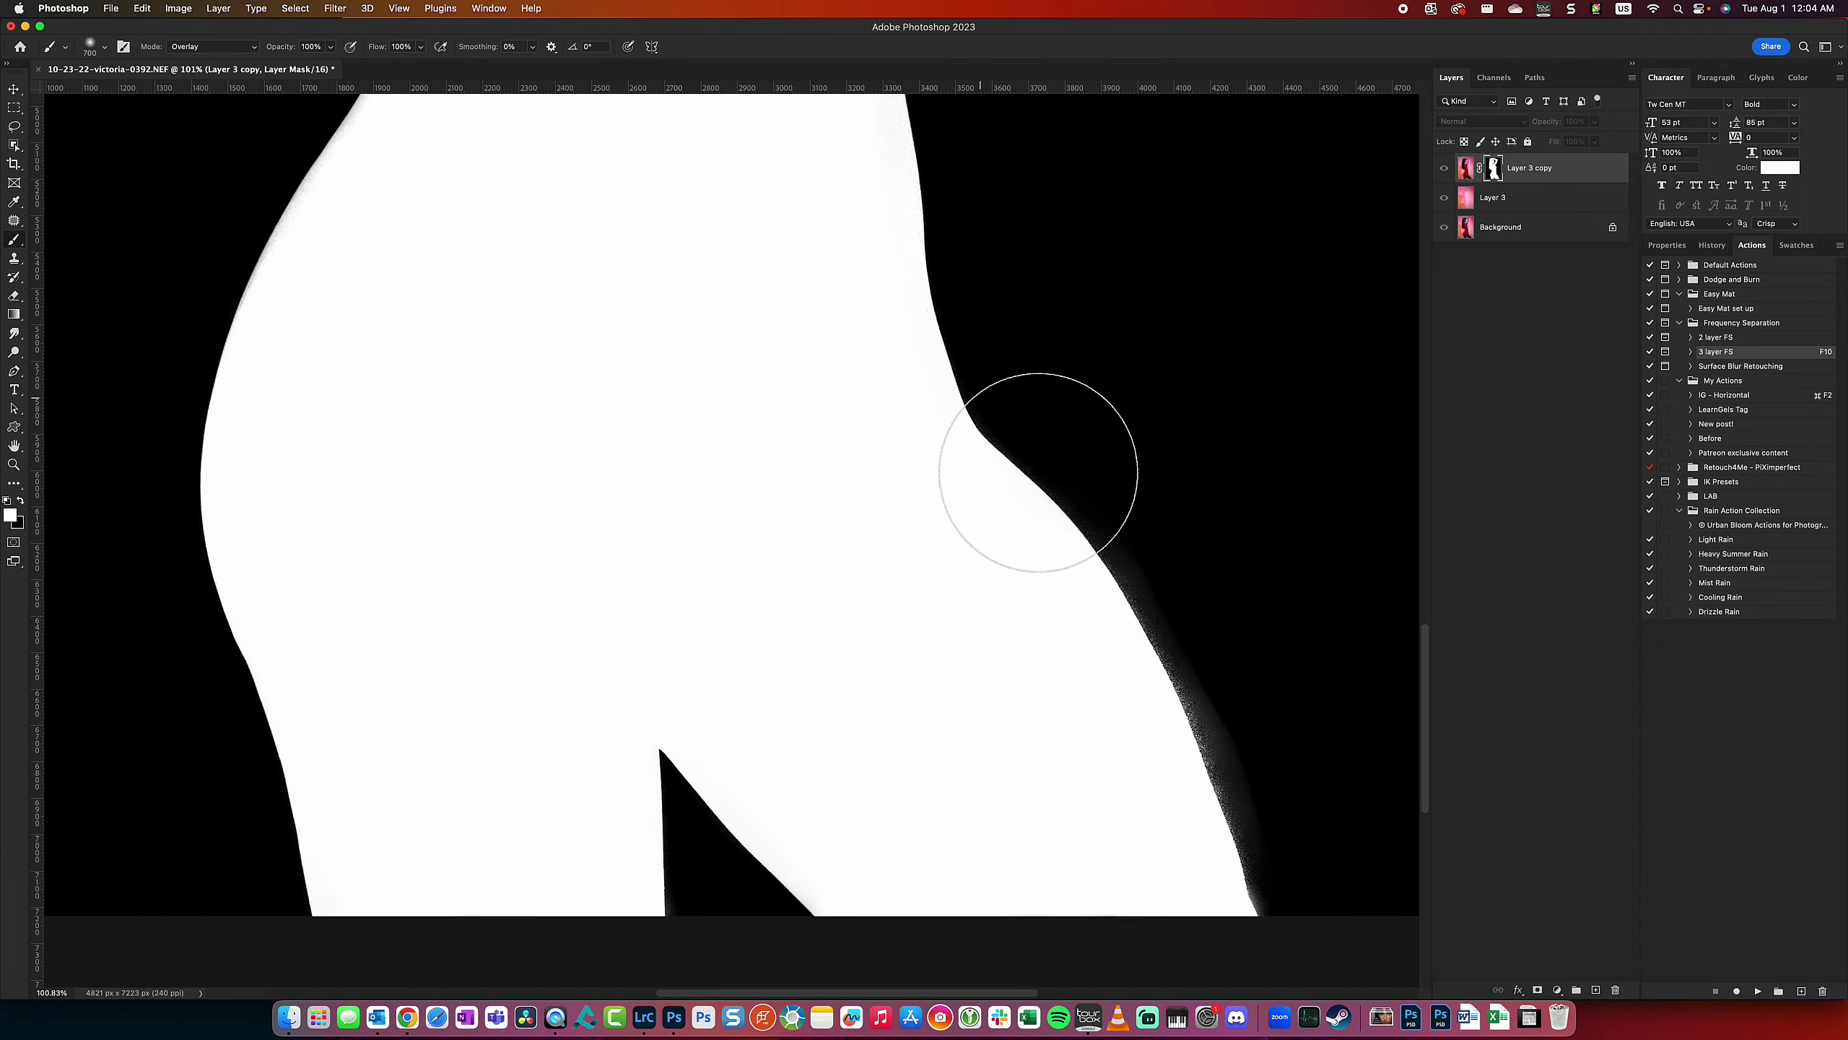
scroll(1038, 471, "up", 5)
scroll(974, 557, "down", 10)
scroll(775, 509, "up", 15)
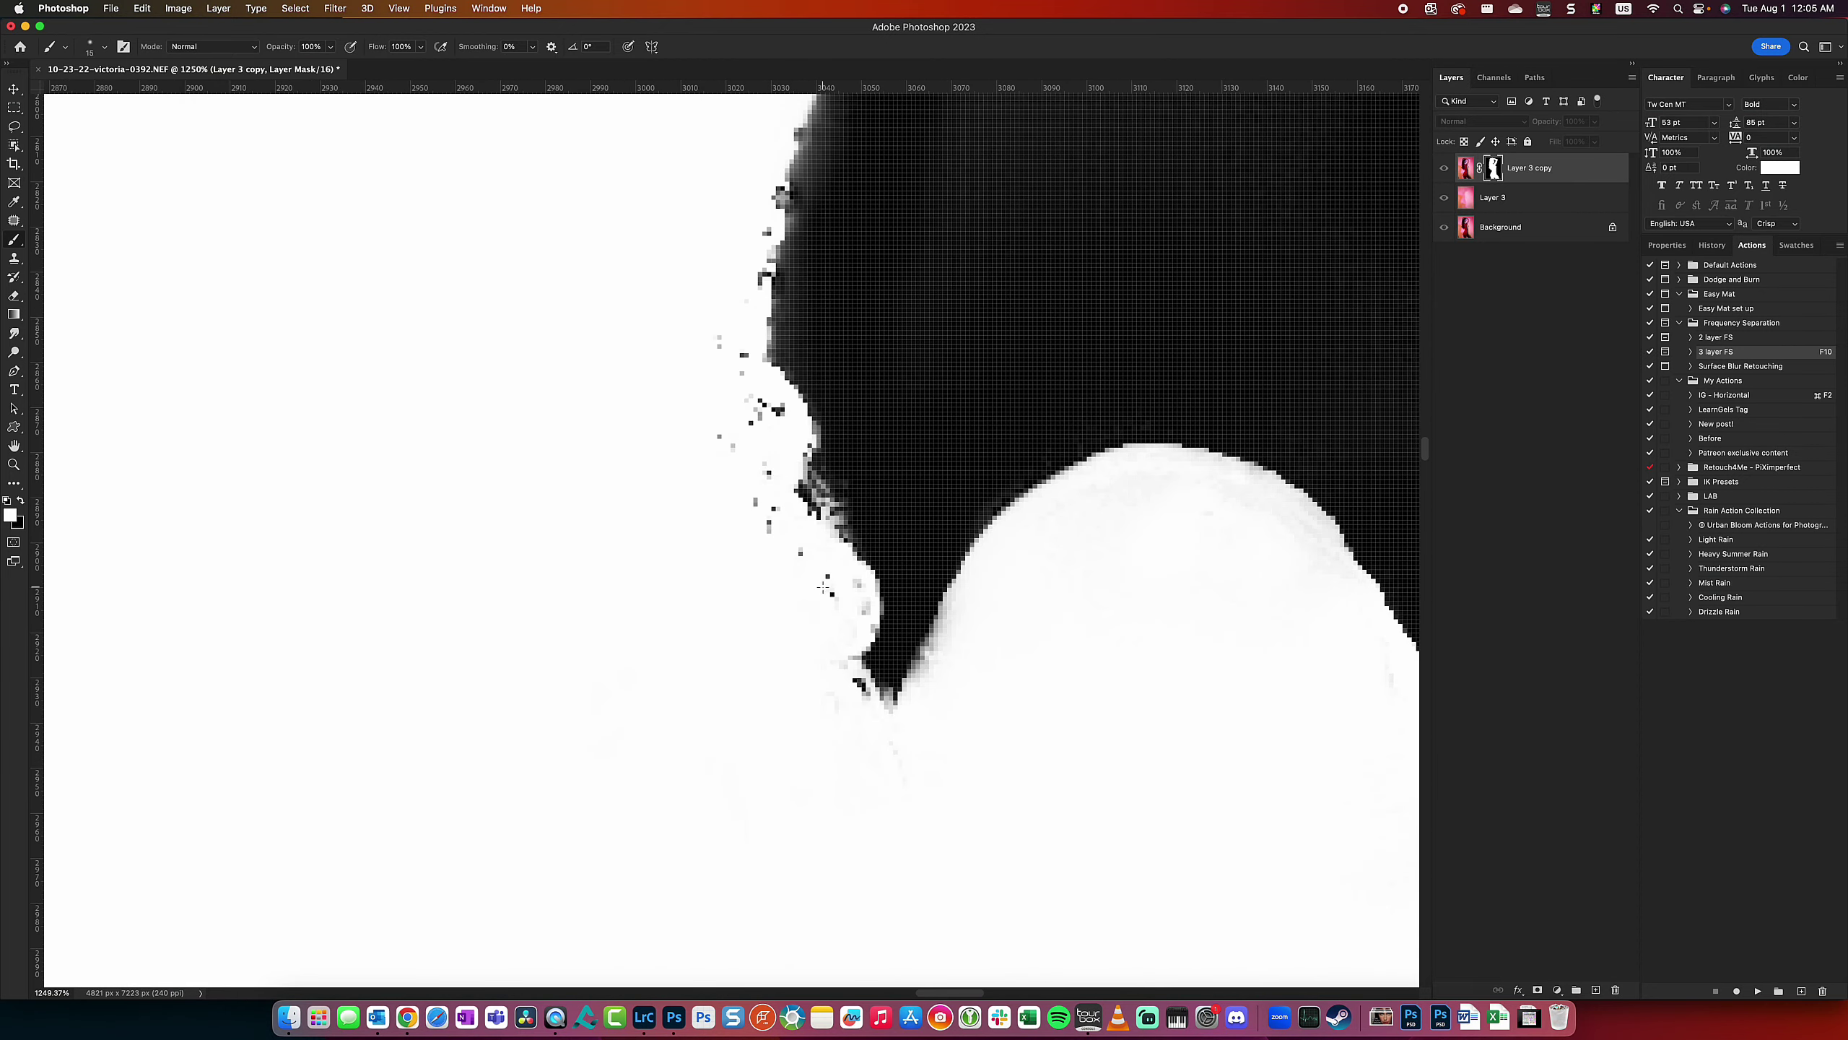
scroll(679, 655, "right", 2)
- Alternate black and white in Overlay with a larger brush along body and chains, back to composite view
key("x")
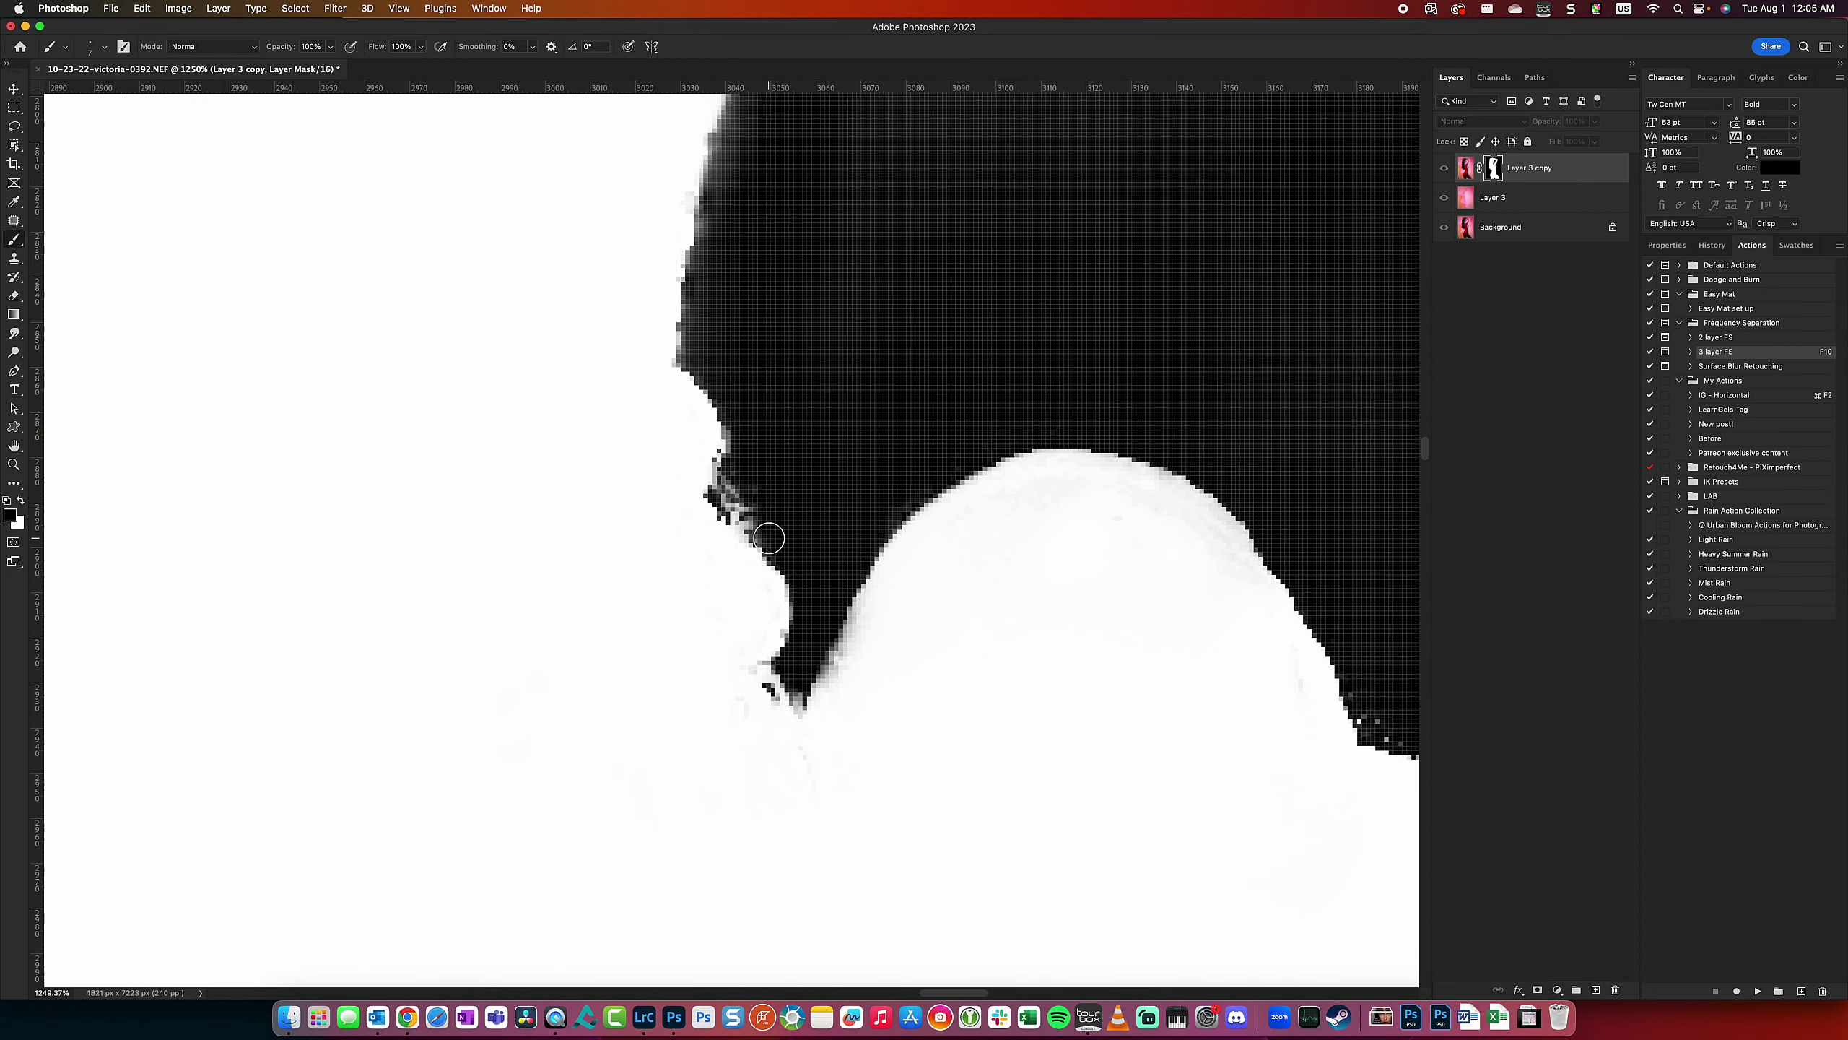
key("x")
key("bracketright")
key("bracketright")
key("bracketright")
key("alt+shift+o")
scroll(768, 694, "down", 10)
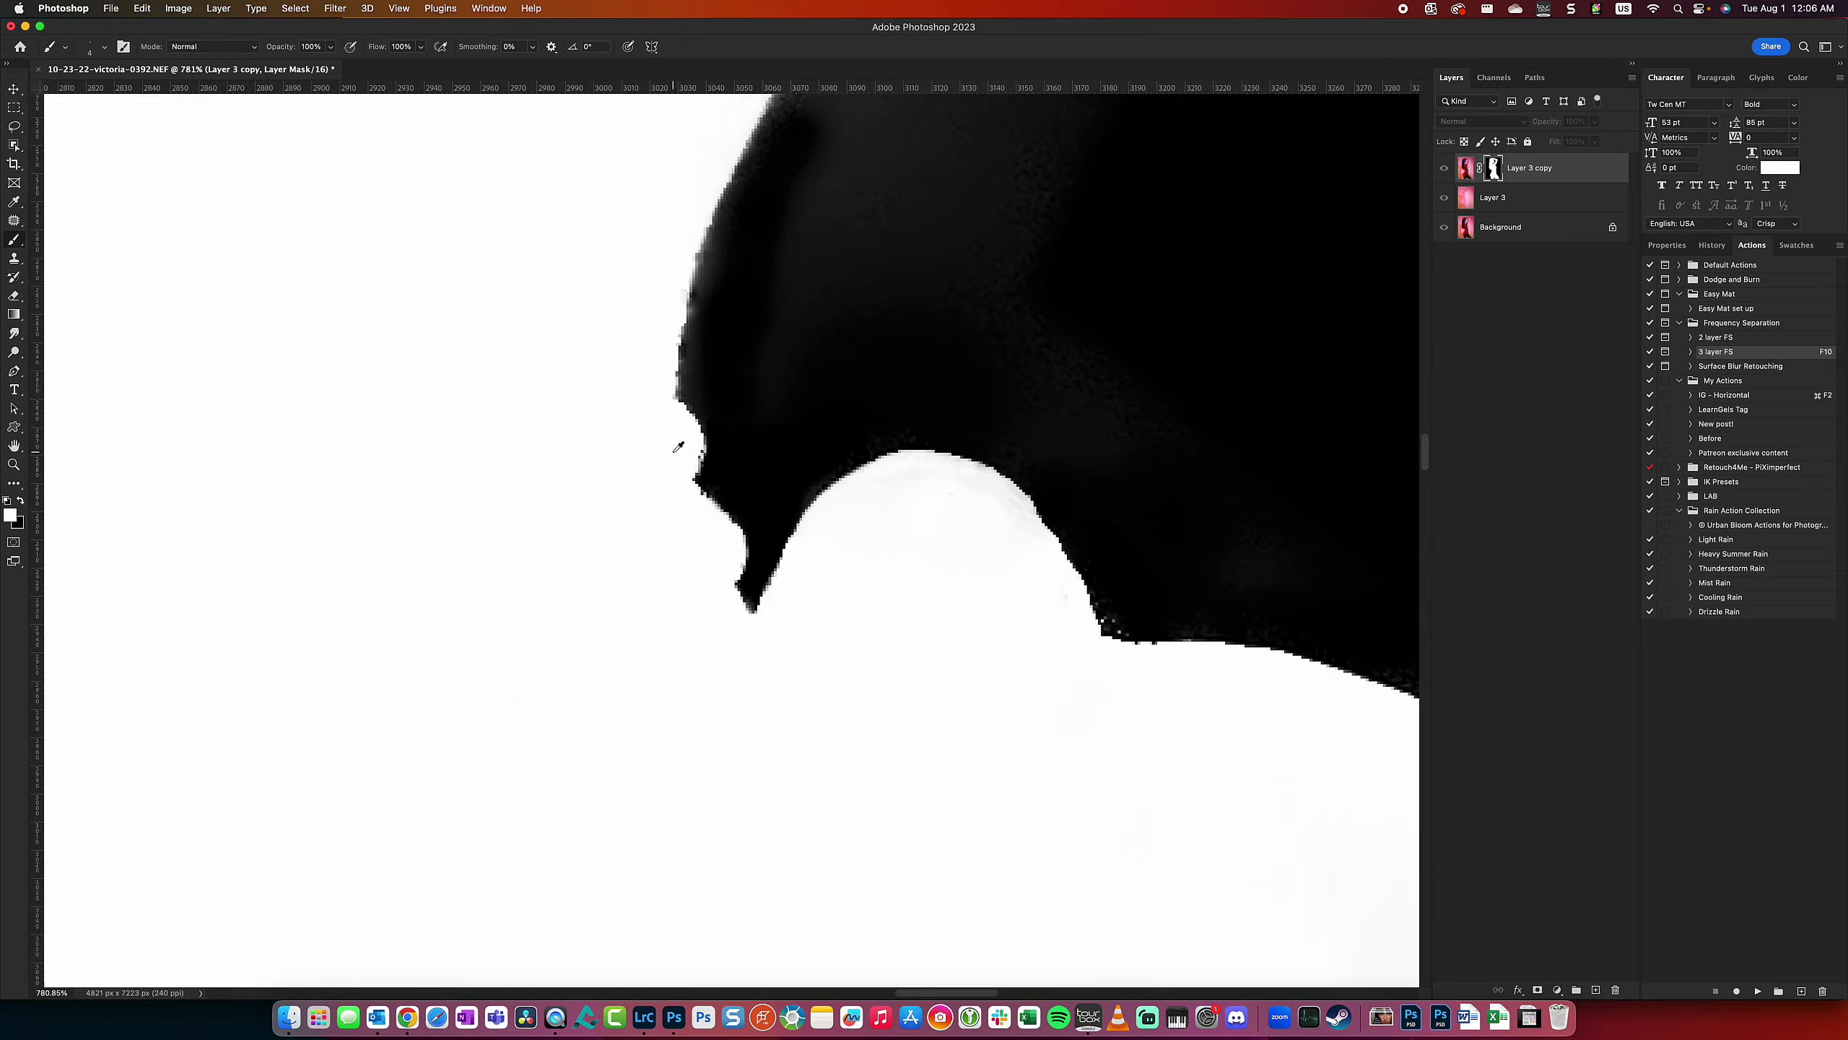
scroll(742, 508, "up", 4)
key("x")
key("bracketright")
key("bracketright")
key("bracketright")
scroll(649, 766, "down", 3)
scroll(854, 701, "down", 2)
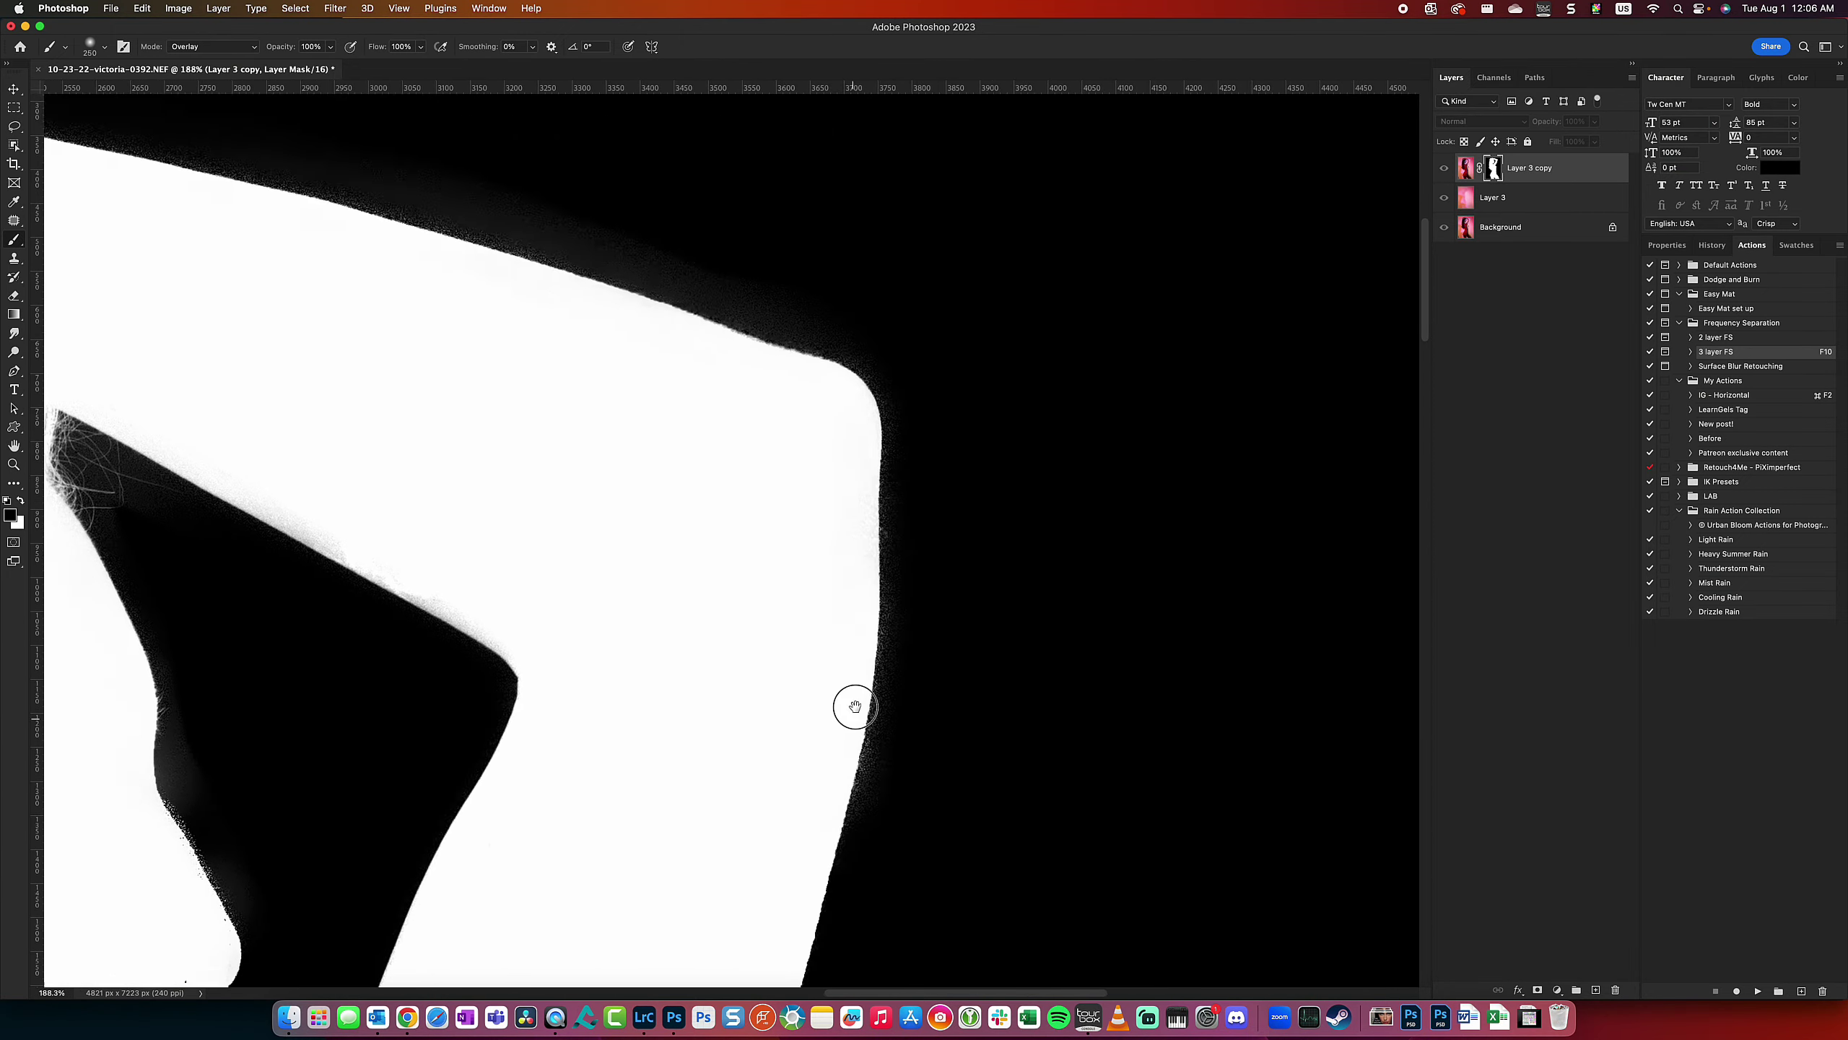
scroll(502, 364, "left", 5)
- Fit the image and add a Curves adjustment layer pulled down to darken it
key("super+2")
key("super+0")
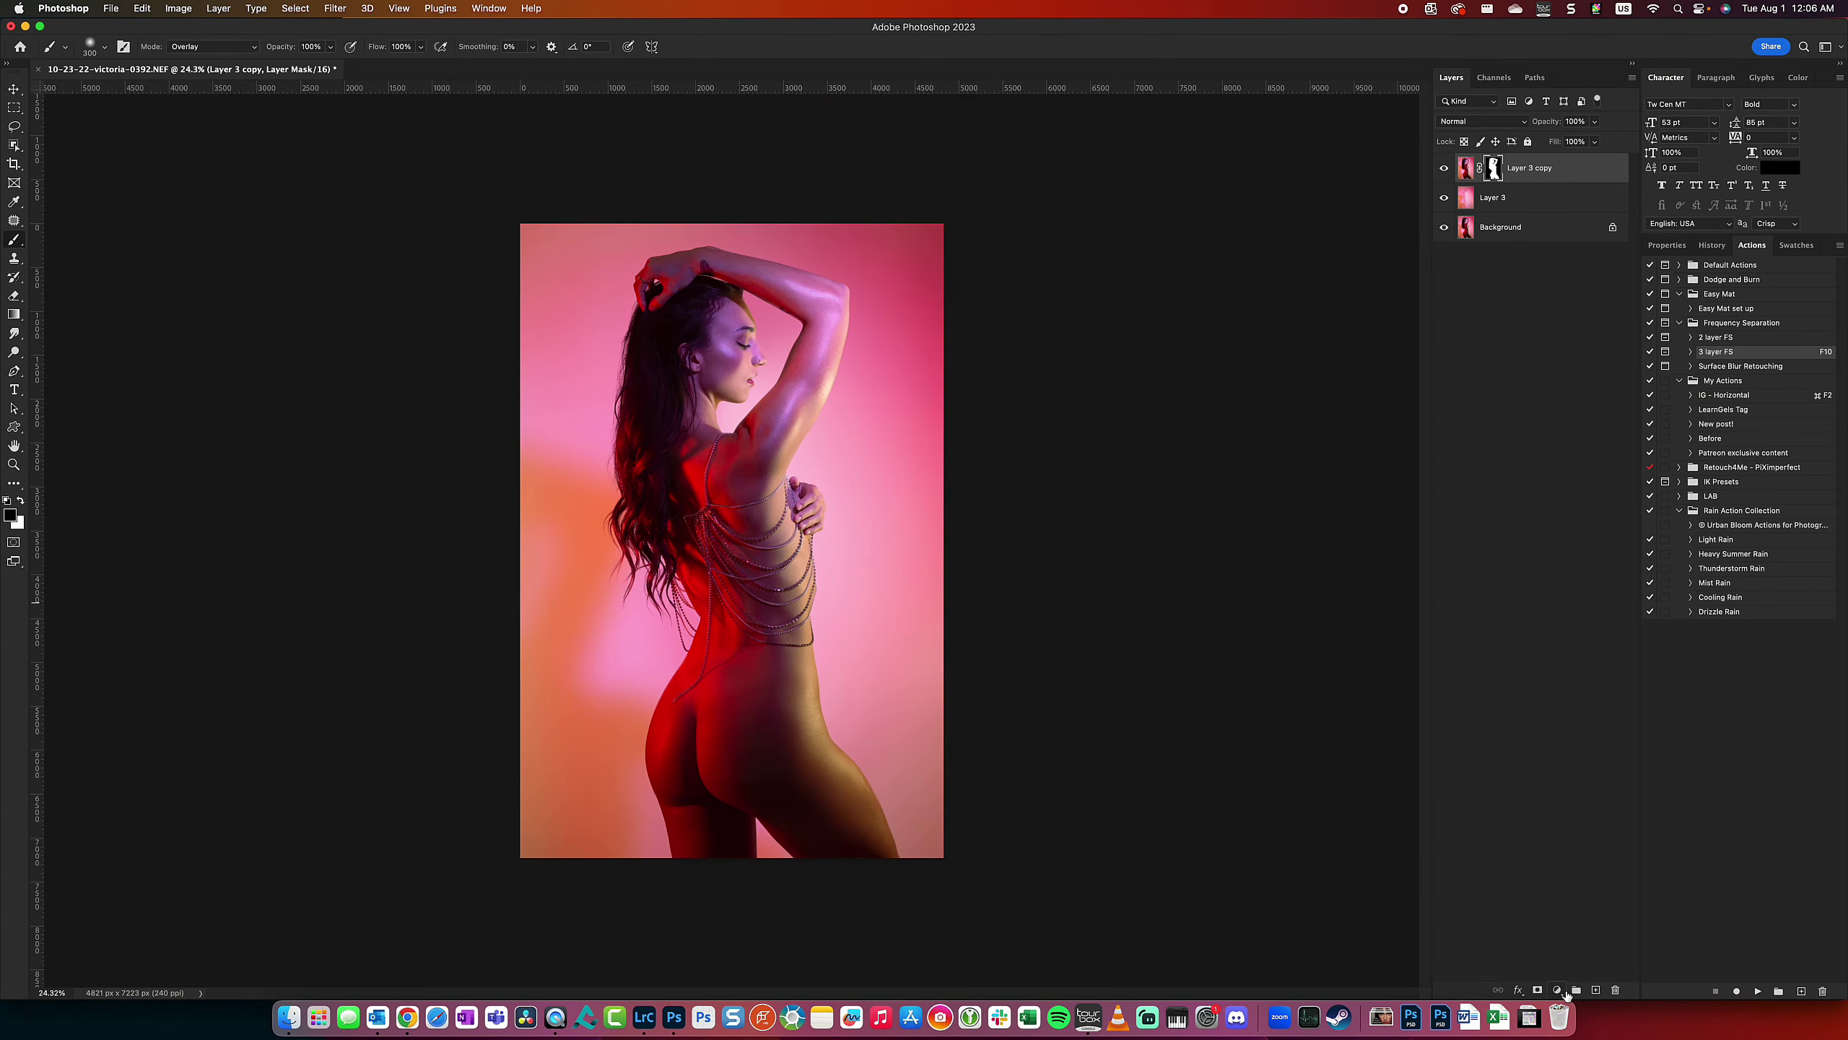
left_click(1557, 989)
left_click_drag(1764, 388, 1764, 420)
- Add a Color Balance layer shifting the midtones toward green
left_click(1528, 197)
left_click(1557, 990)
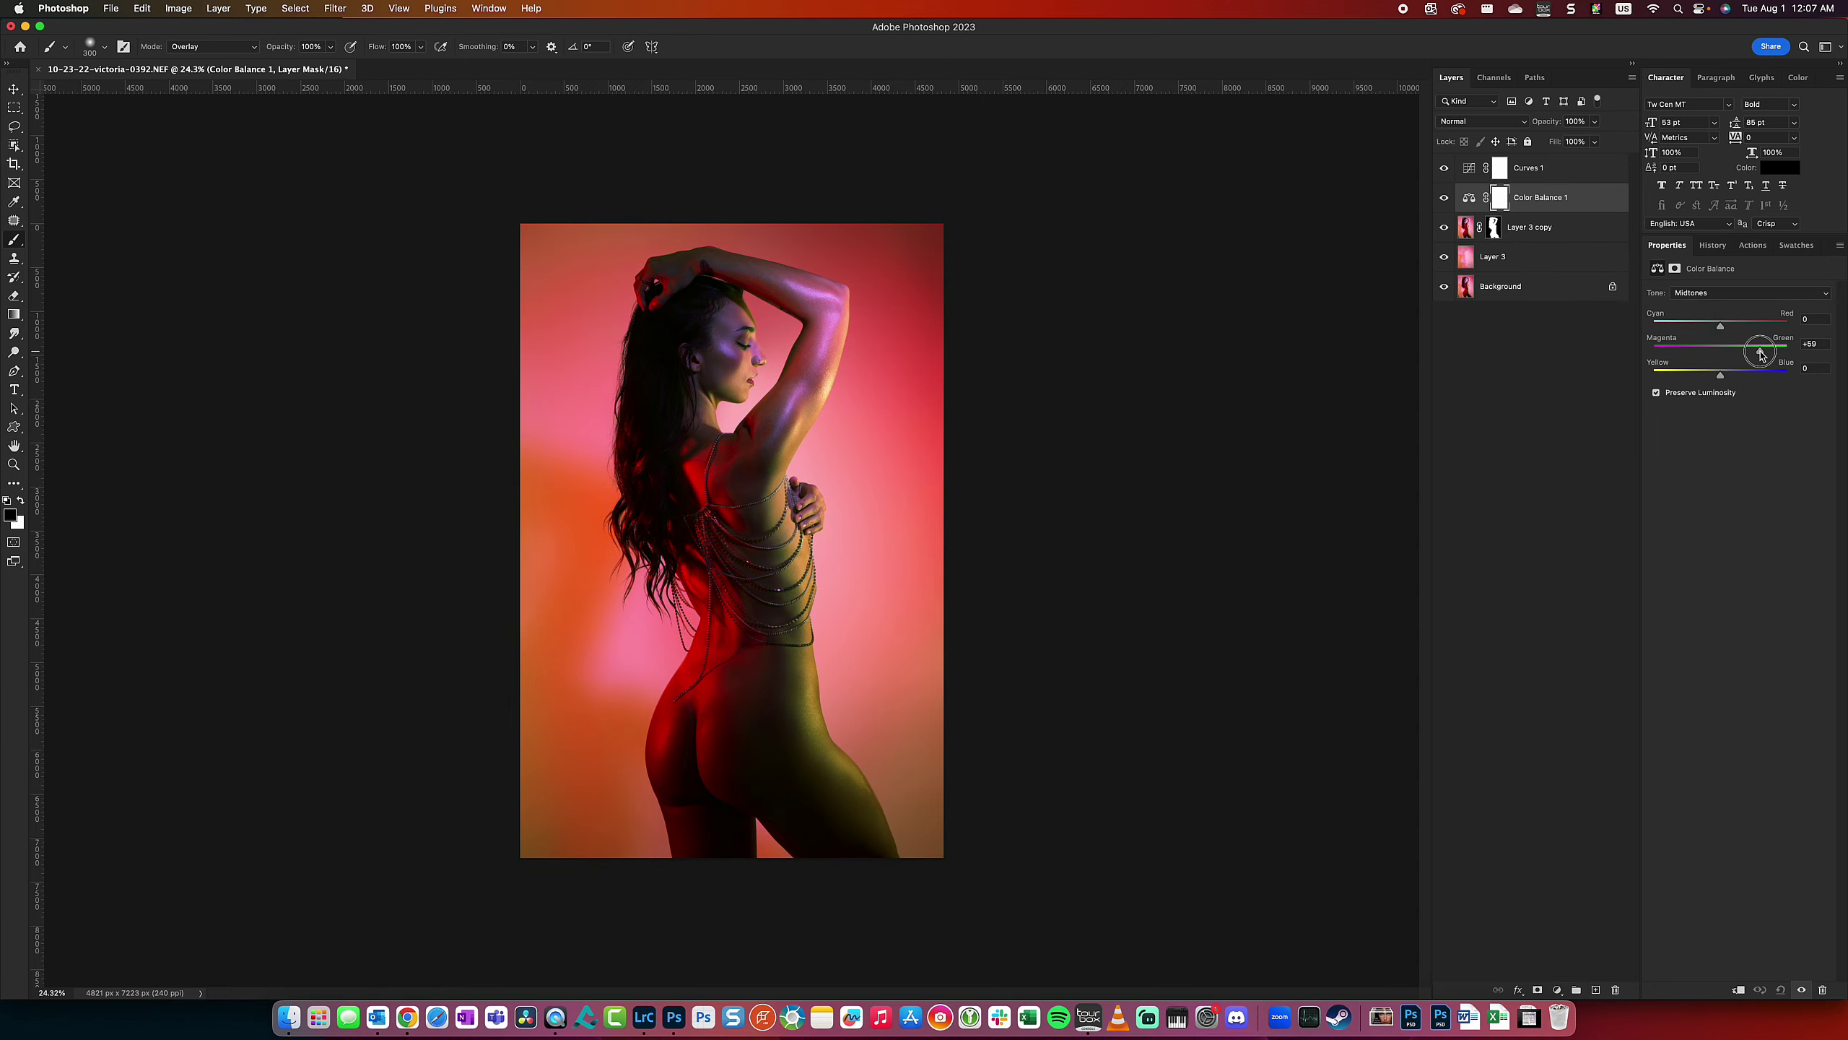
scroll(690, 417, "up", 5)
left_click_drag(1721, 351, 1841, 341)
scroll(689, 418, "down", 5)
- Add Selective Color reducing cyan and lightening black in the reds, then darken Curves 1 midtones
left_click(1557, 989)
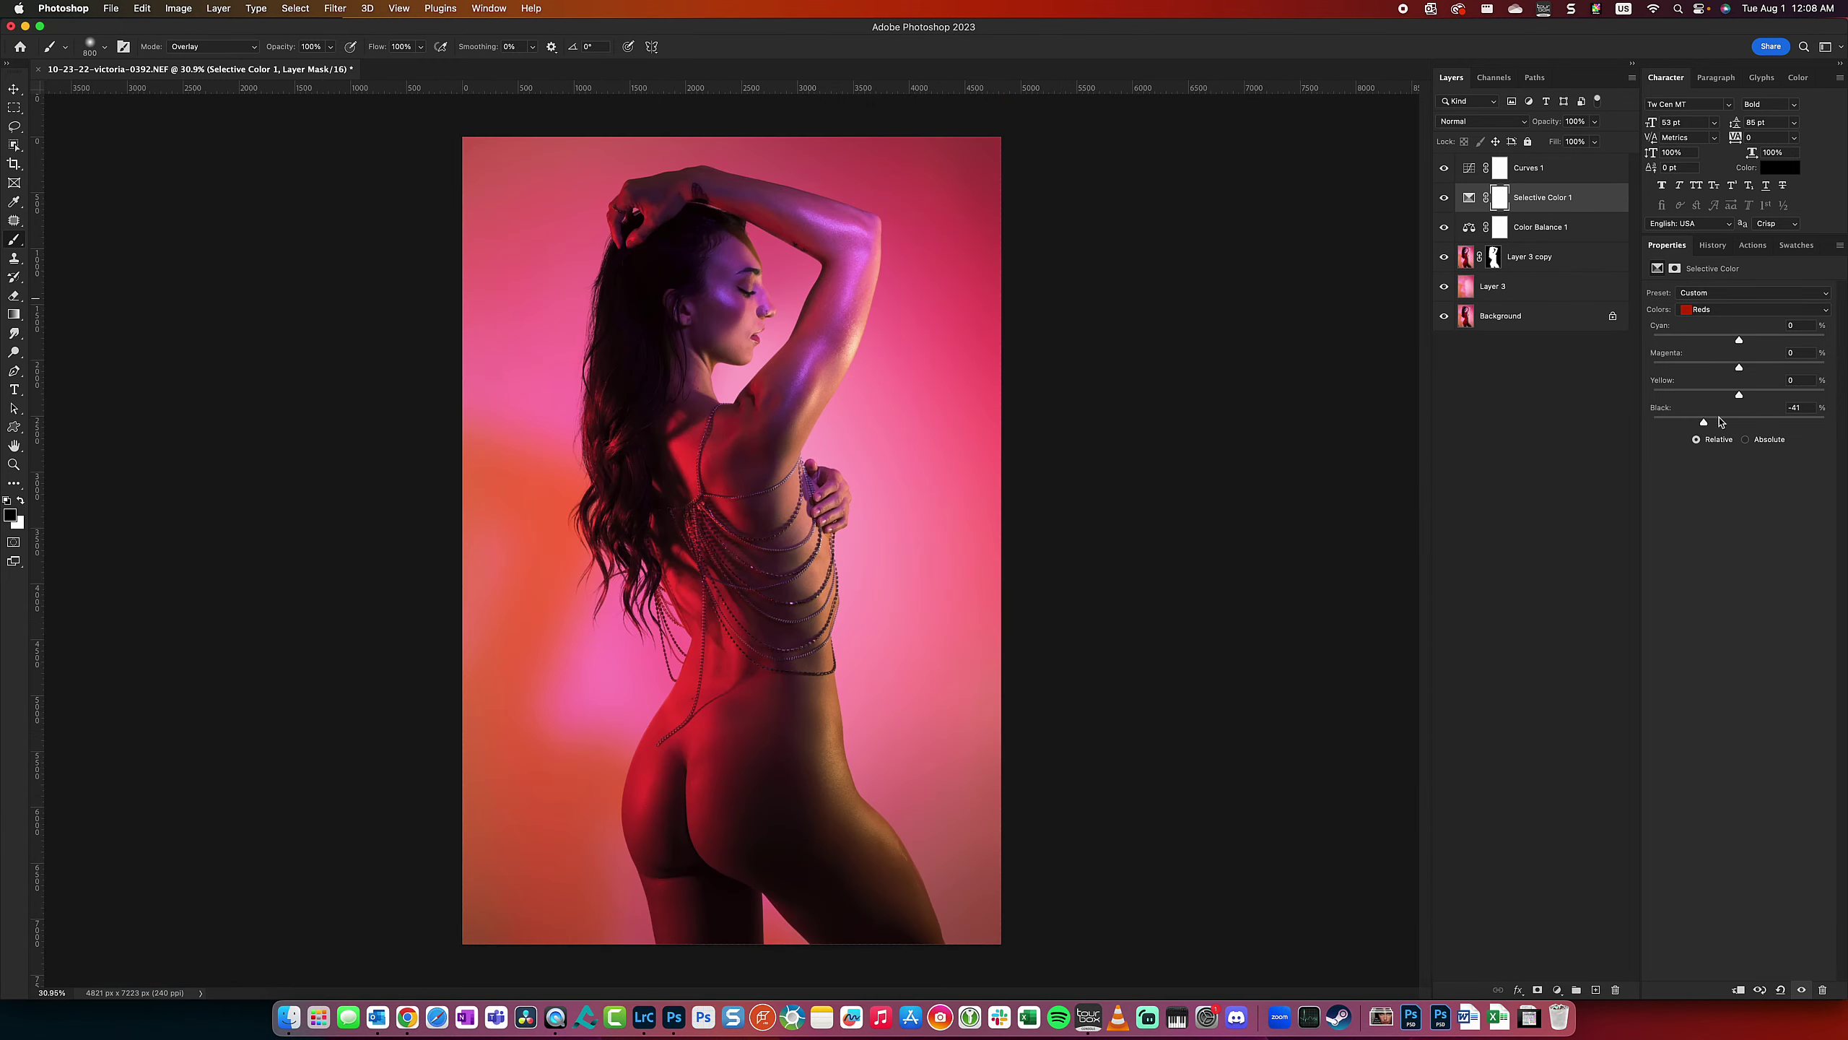
left_click_drag(1739, 421, 1733, 422)
left_click_drag(1825, 339, 1752, 341)
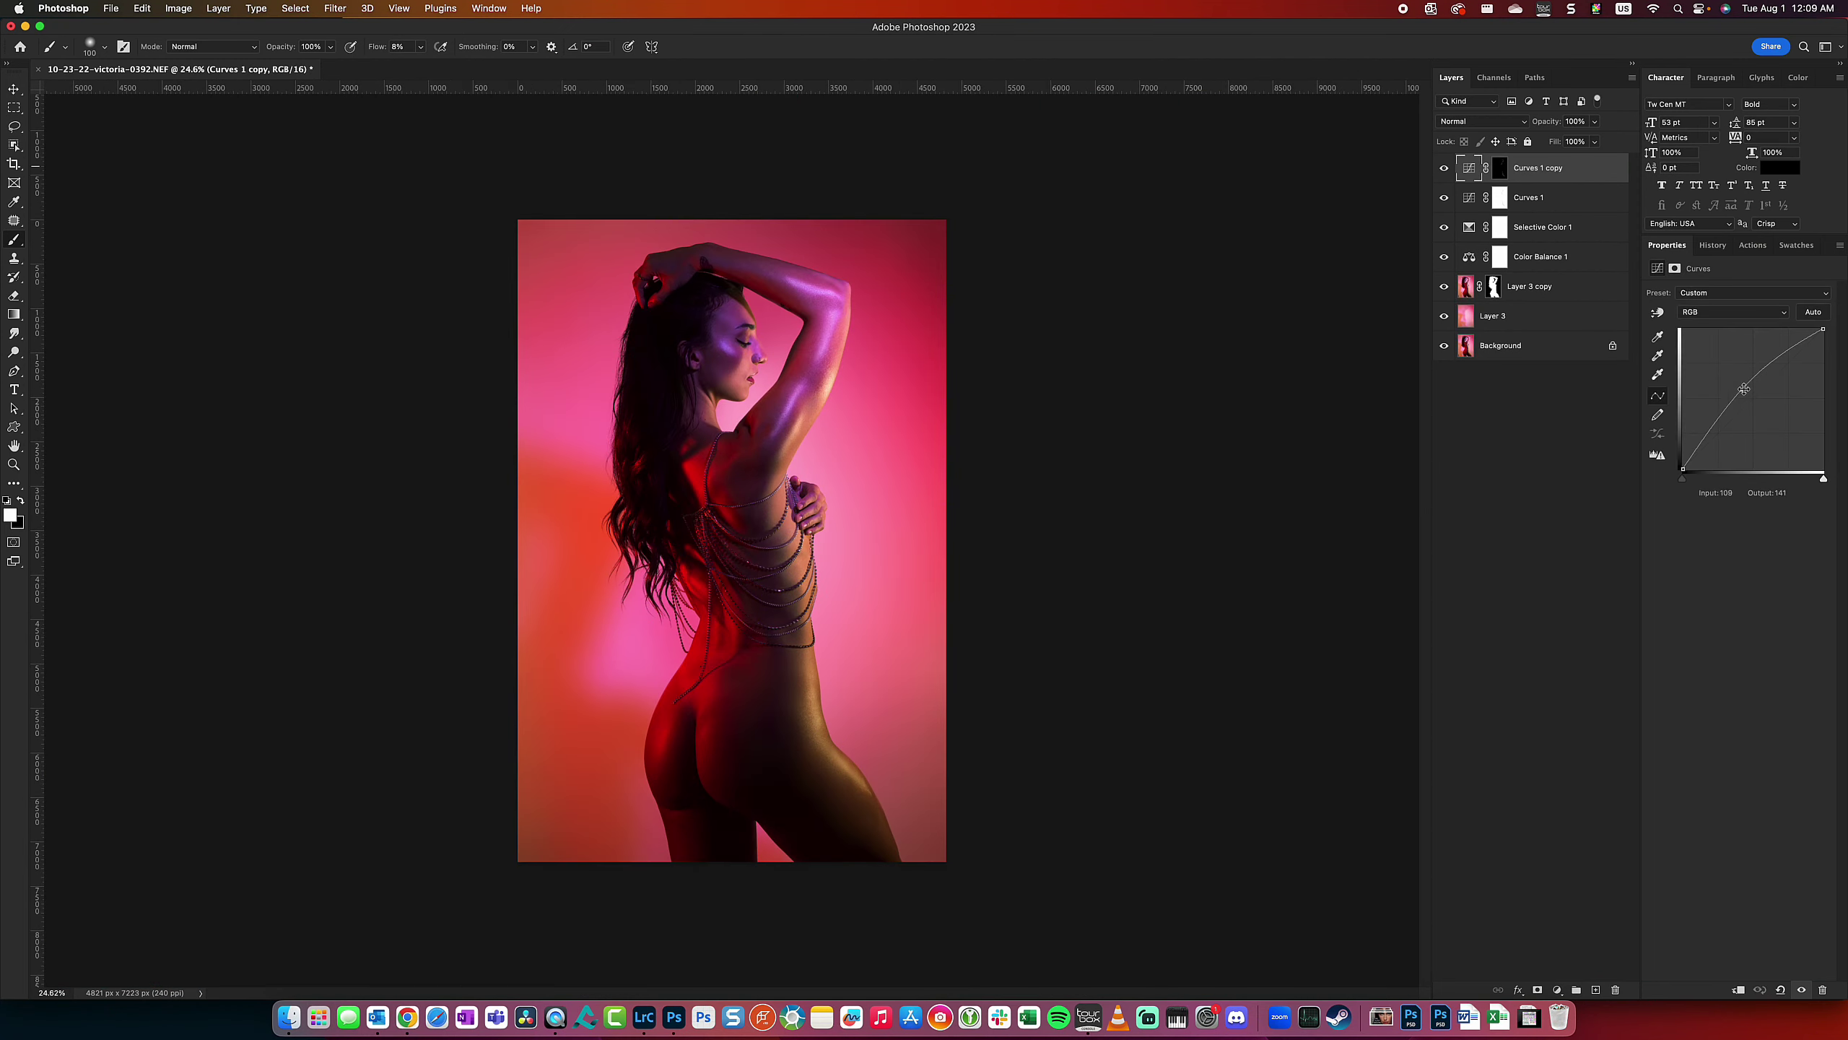
left_click_drag(1753, 411, 1765, 418)
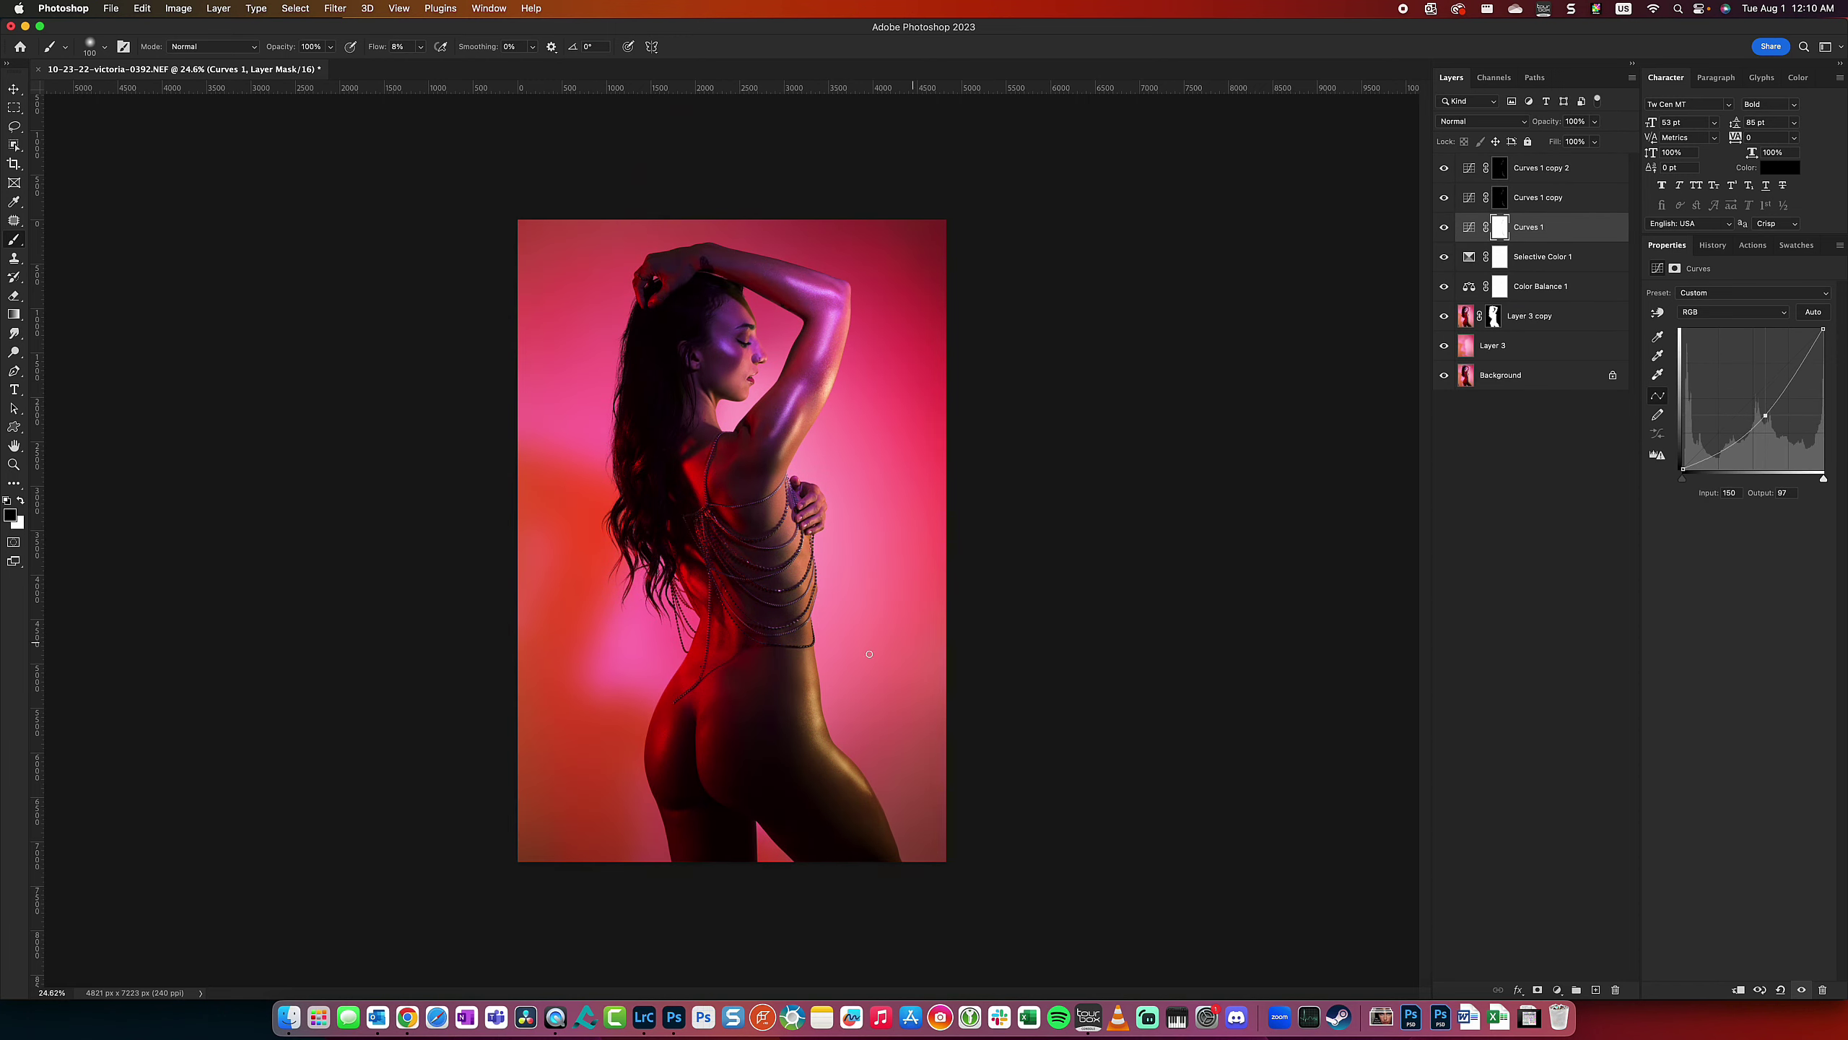
- Draw an elliptical marquee around the figure and add a masked Curves 2 layer
key("m")
left_click_drag(614, 262, 856, 695)
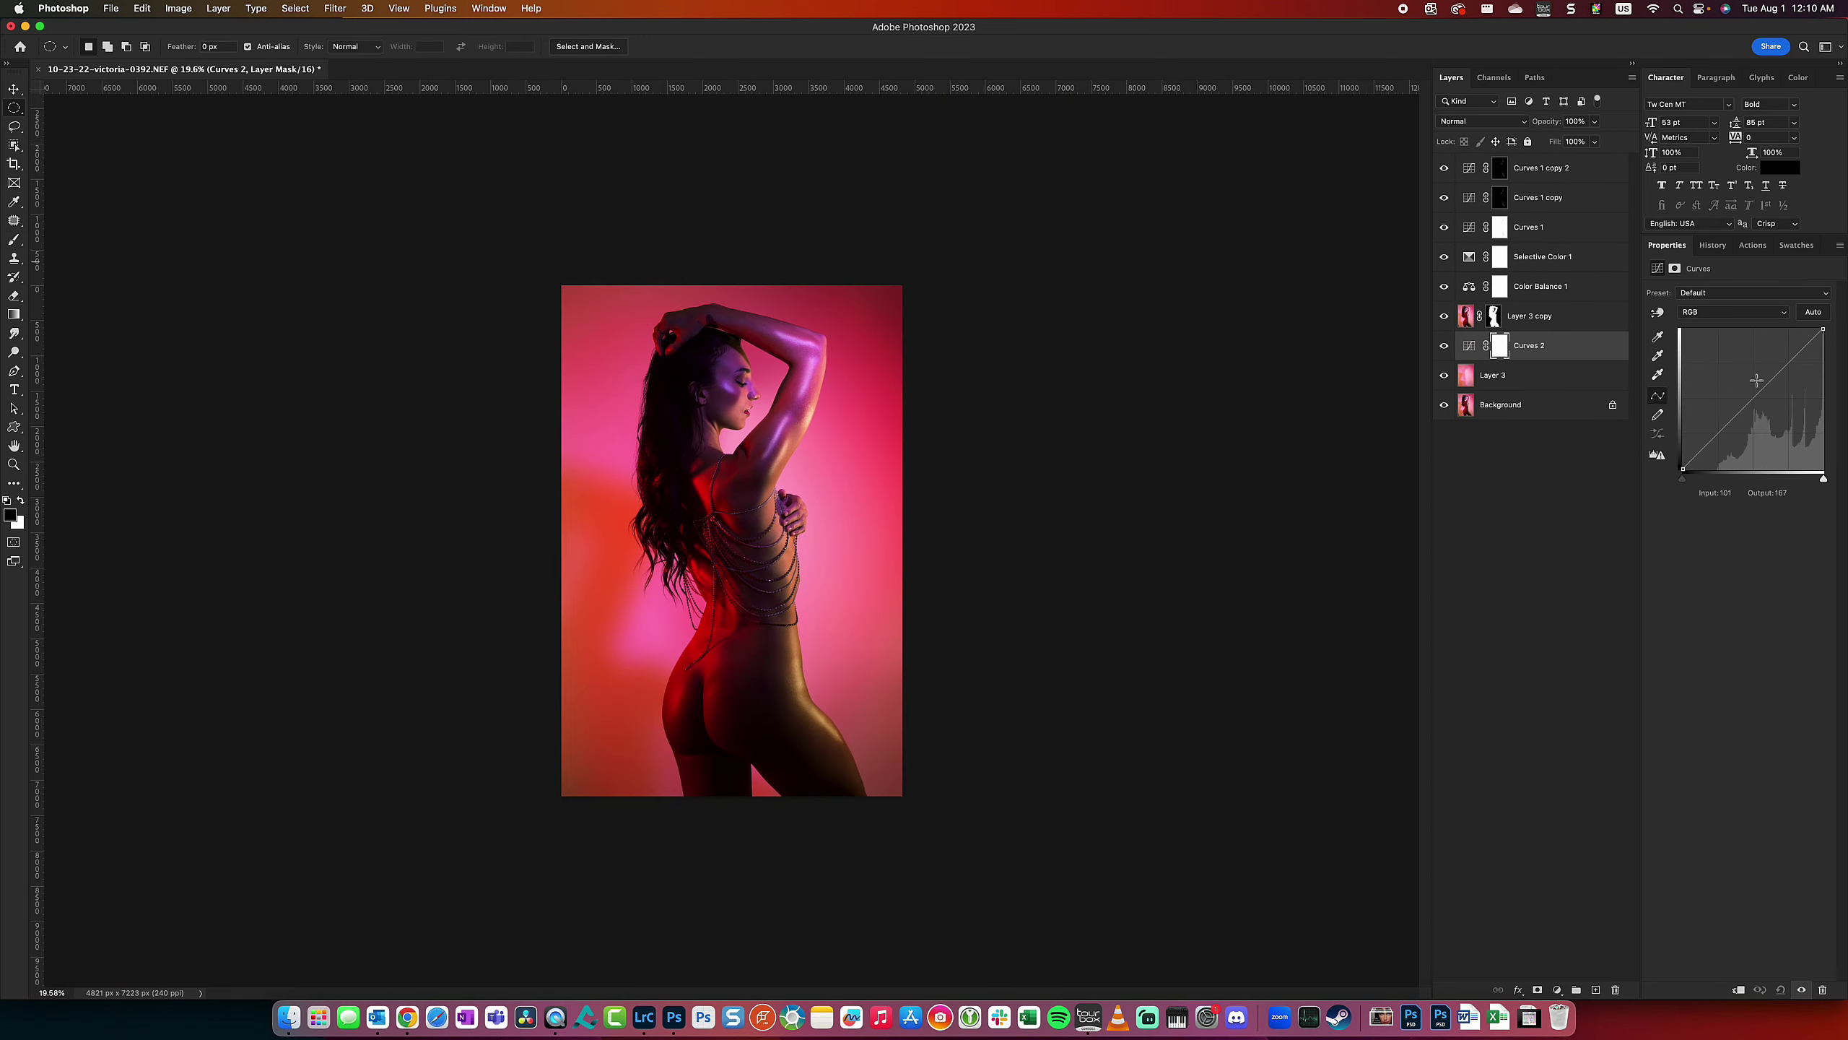
left_click(1456, 286)
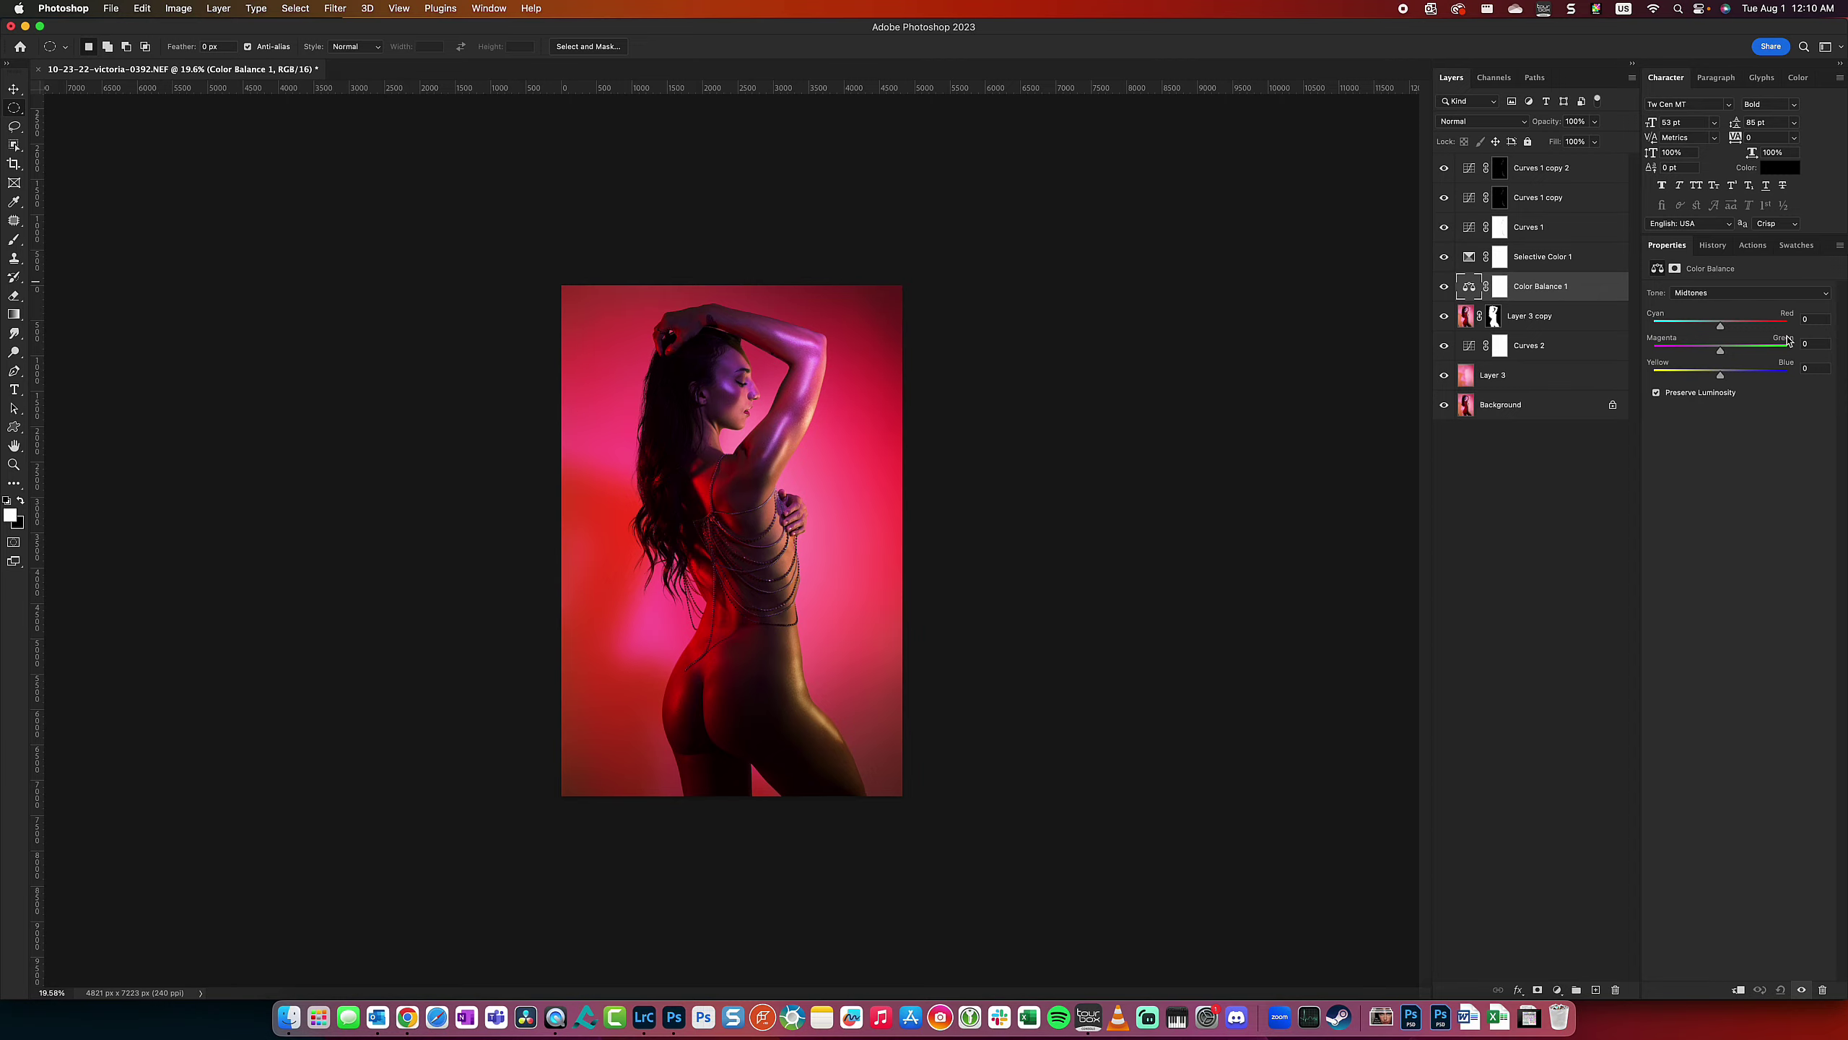
scroll(684, 677, "up", 6)
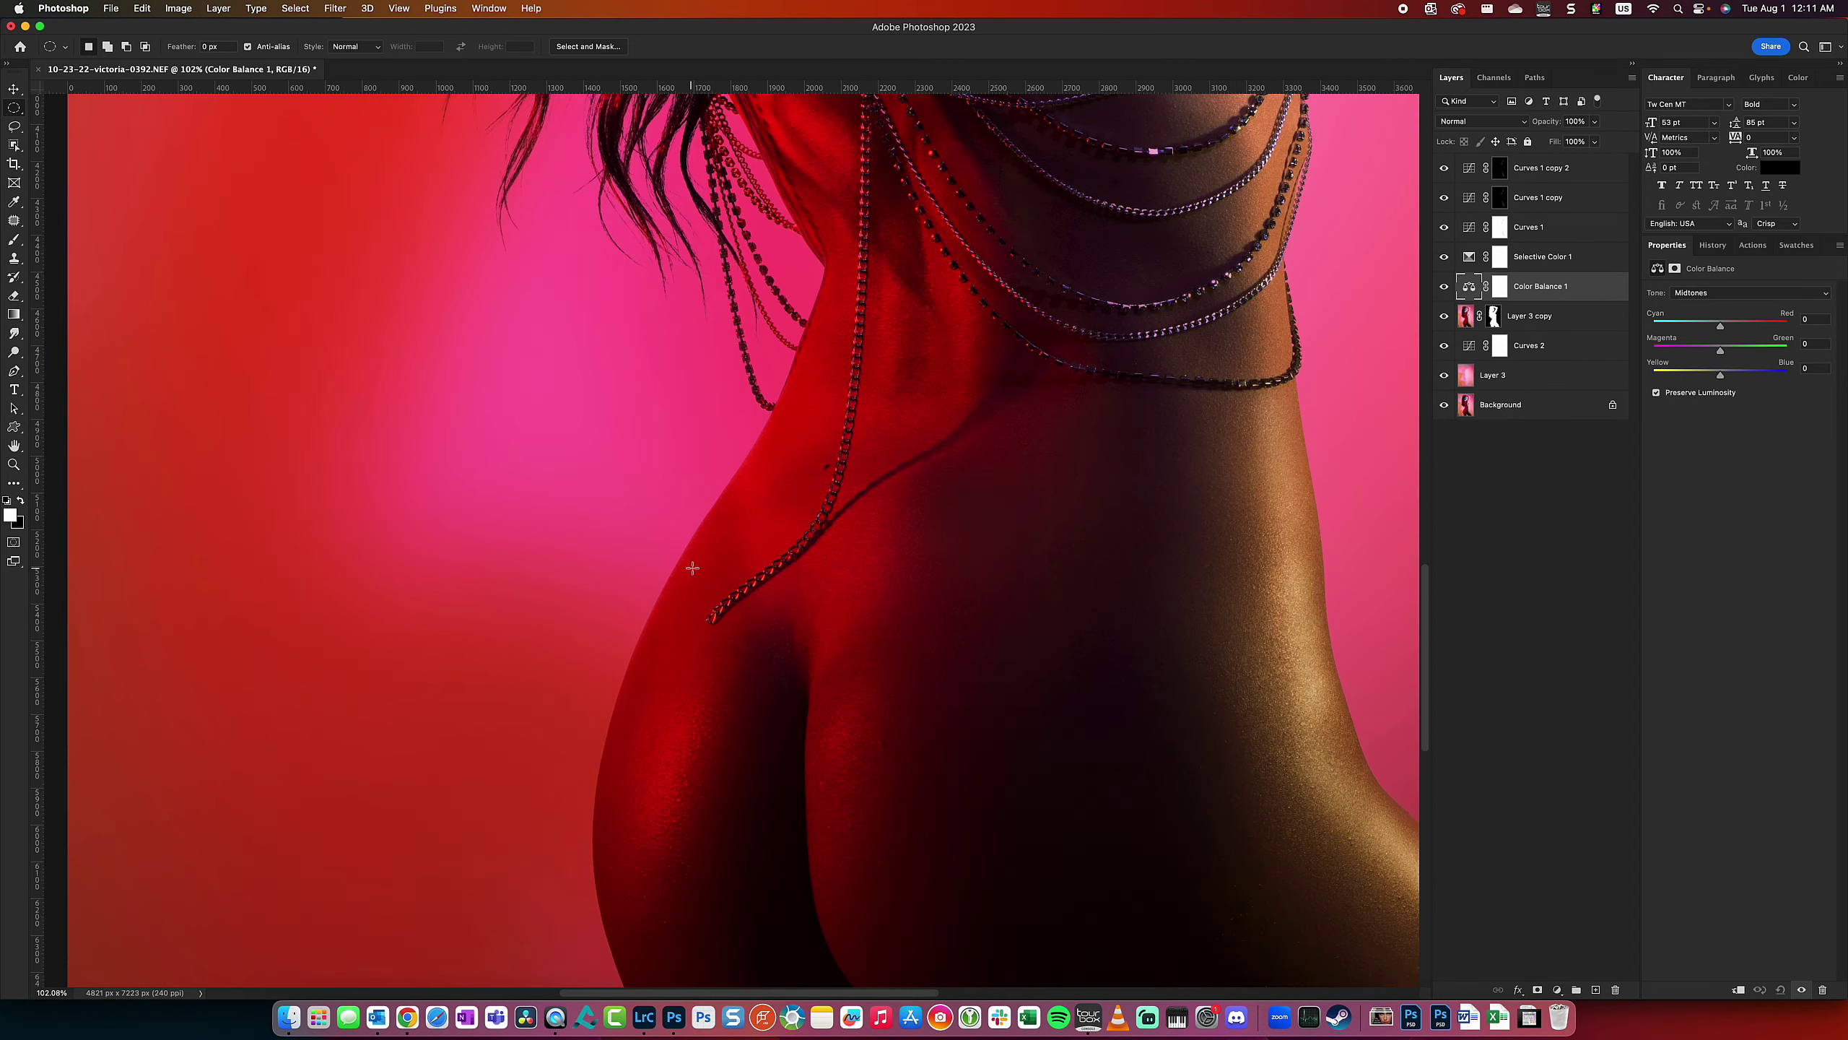
key("super+0")
left_click(1557, 989)
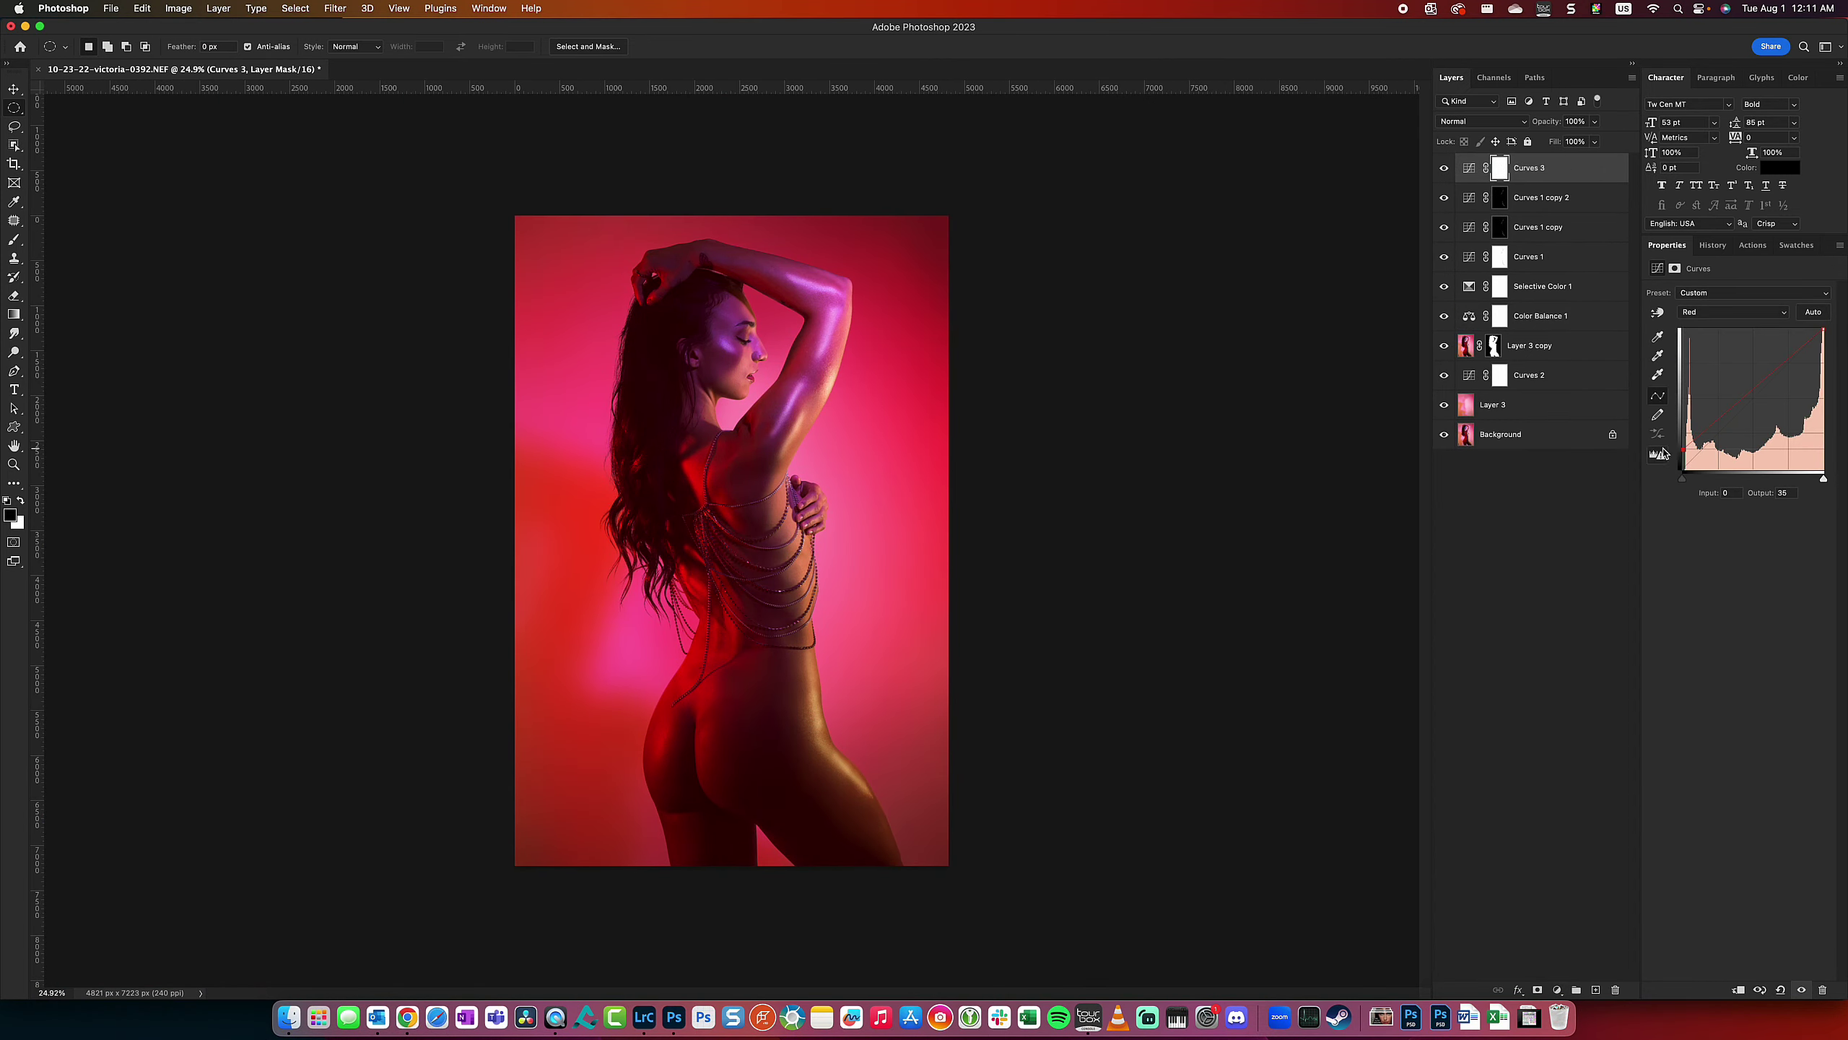
- Hide Curves 2 and review the Color Balance tint, undoing and redoing the change
left_click(1445, 375)
left_click(1469, 315)
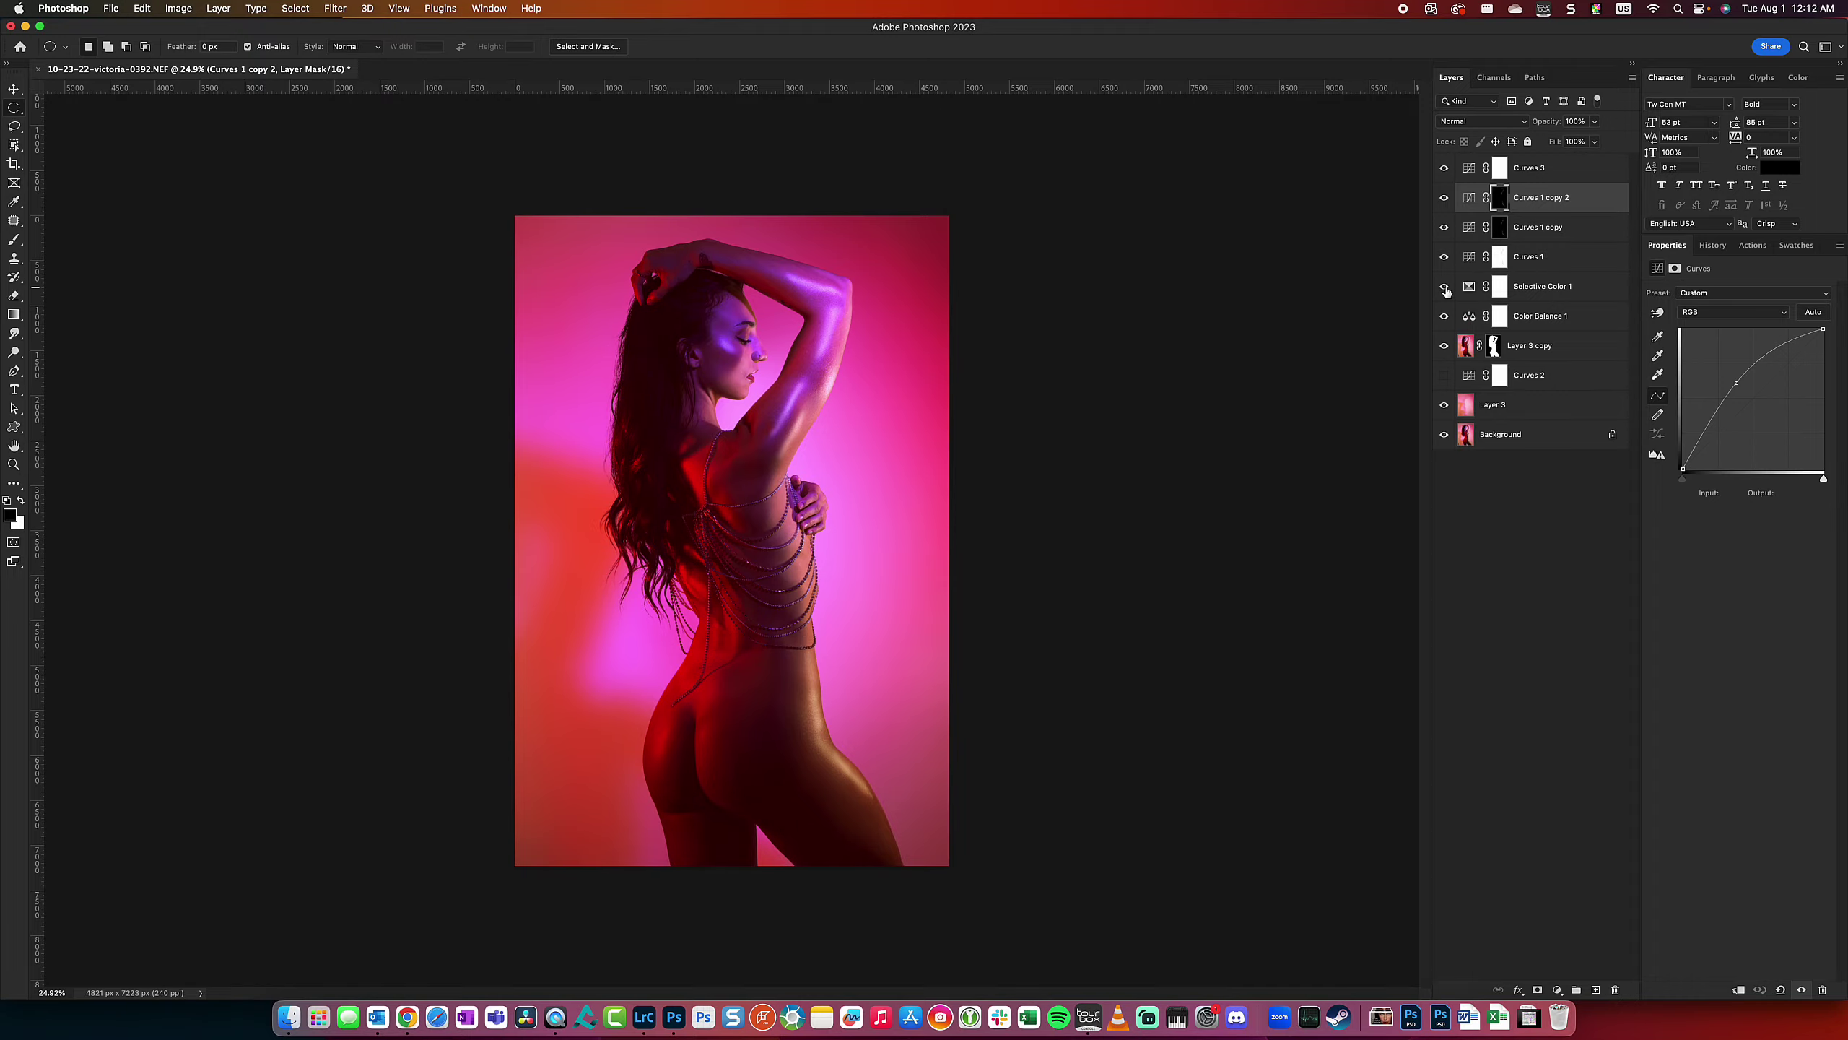
scroll(796, 589, "up", 5)
scroll(660, 606, "down", 8)
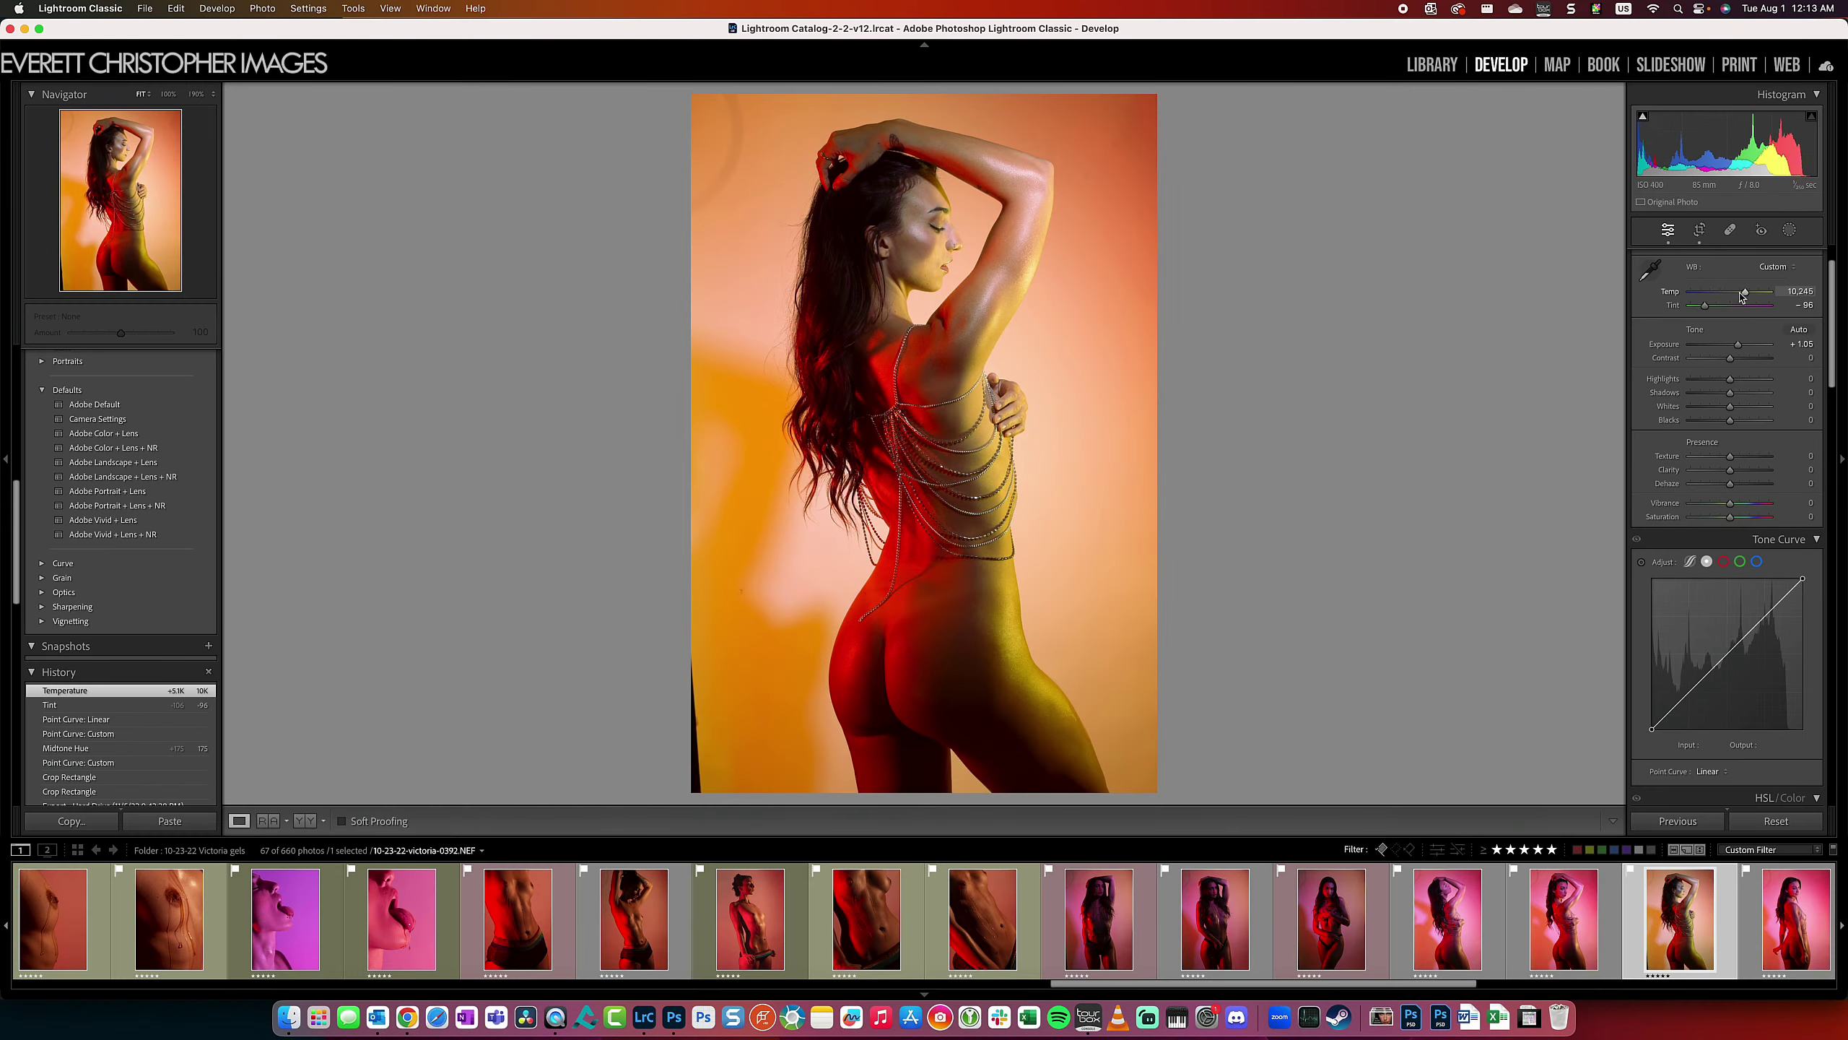
key("super+z")
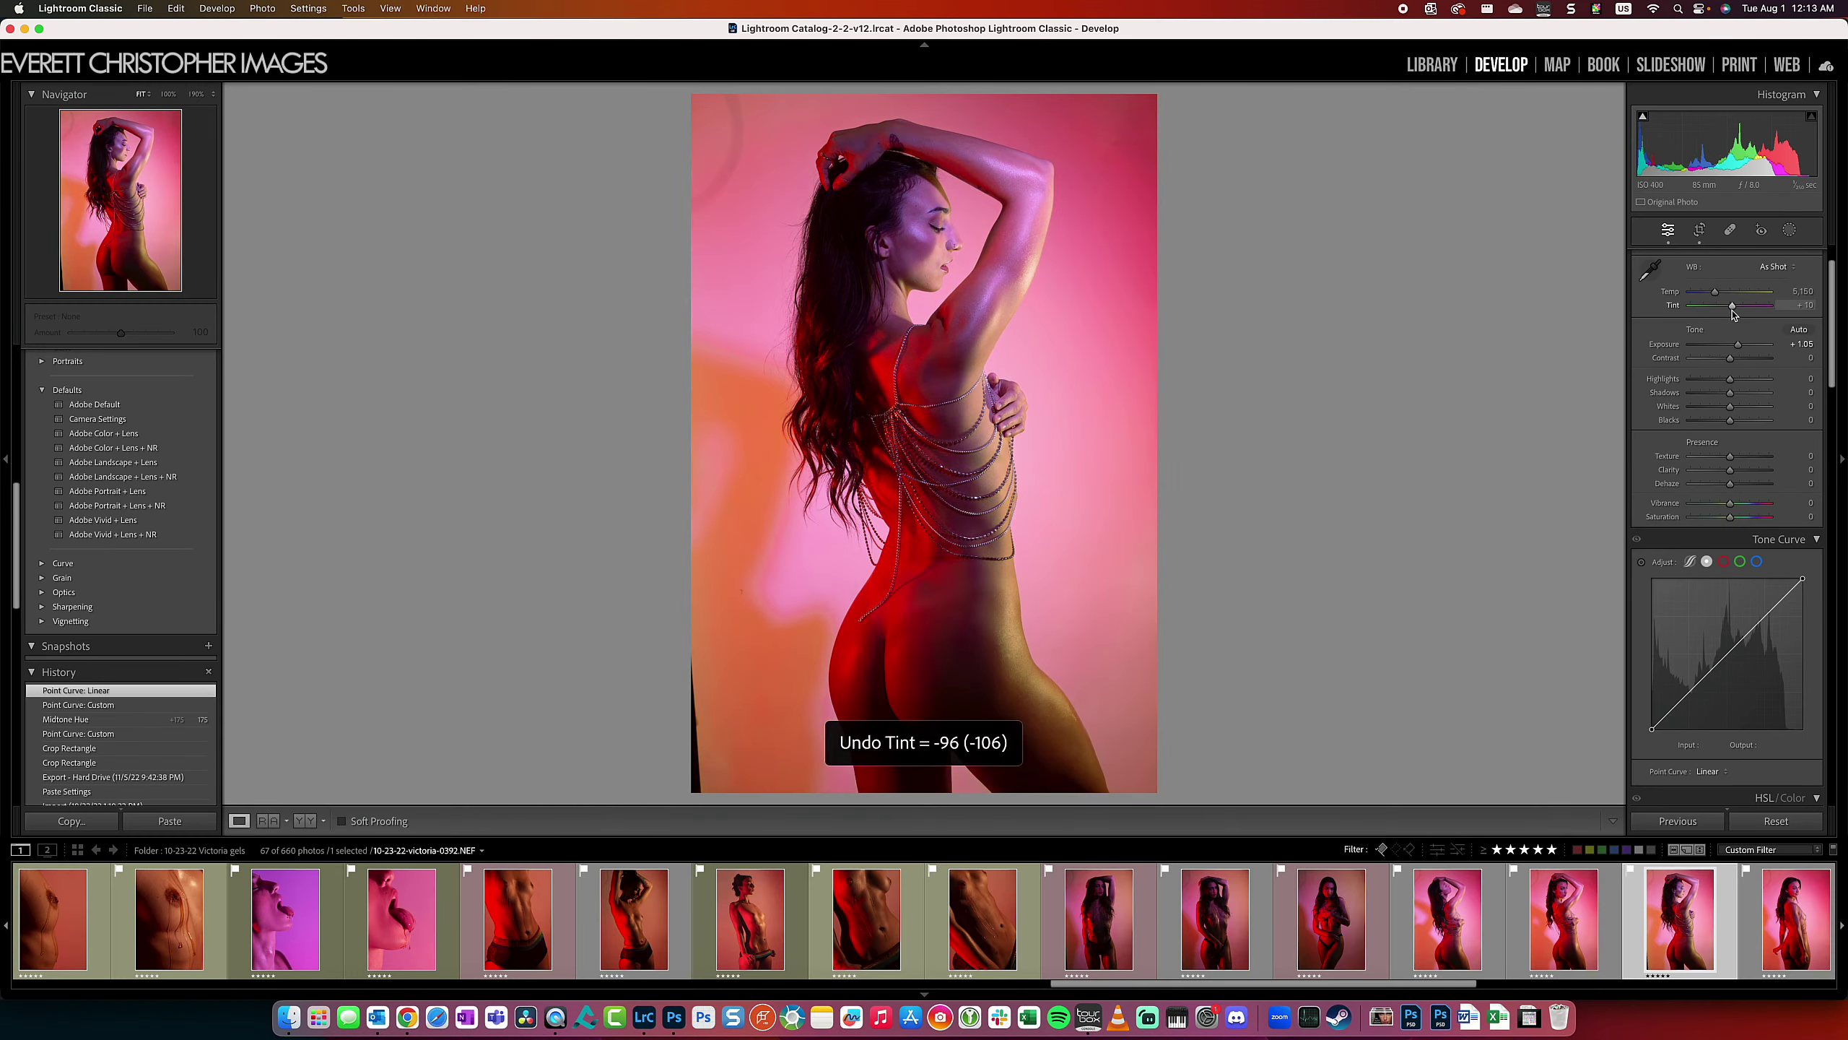
key("super+shift+z")
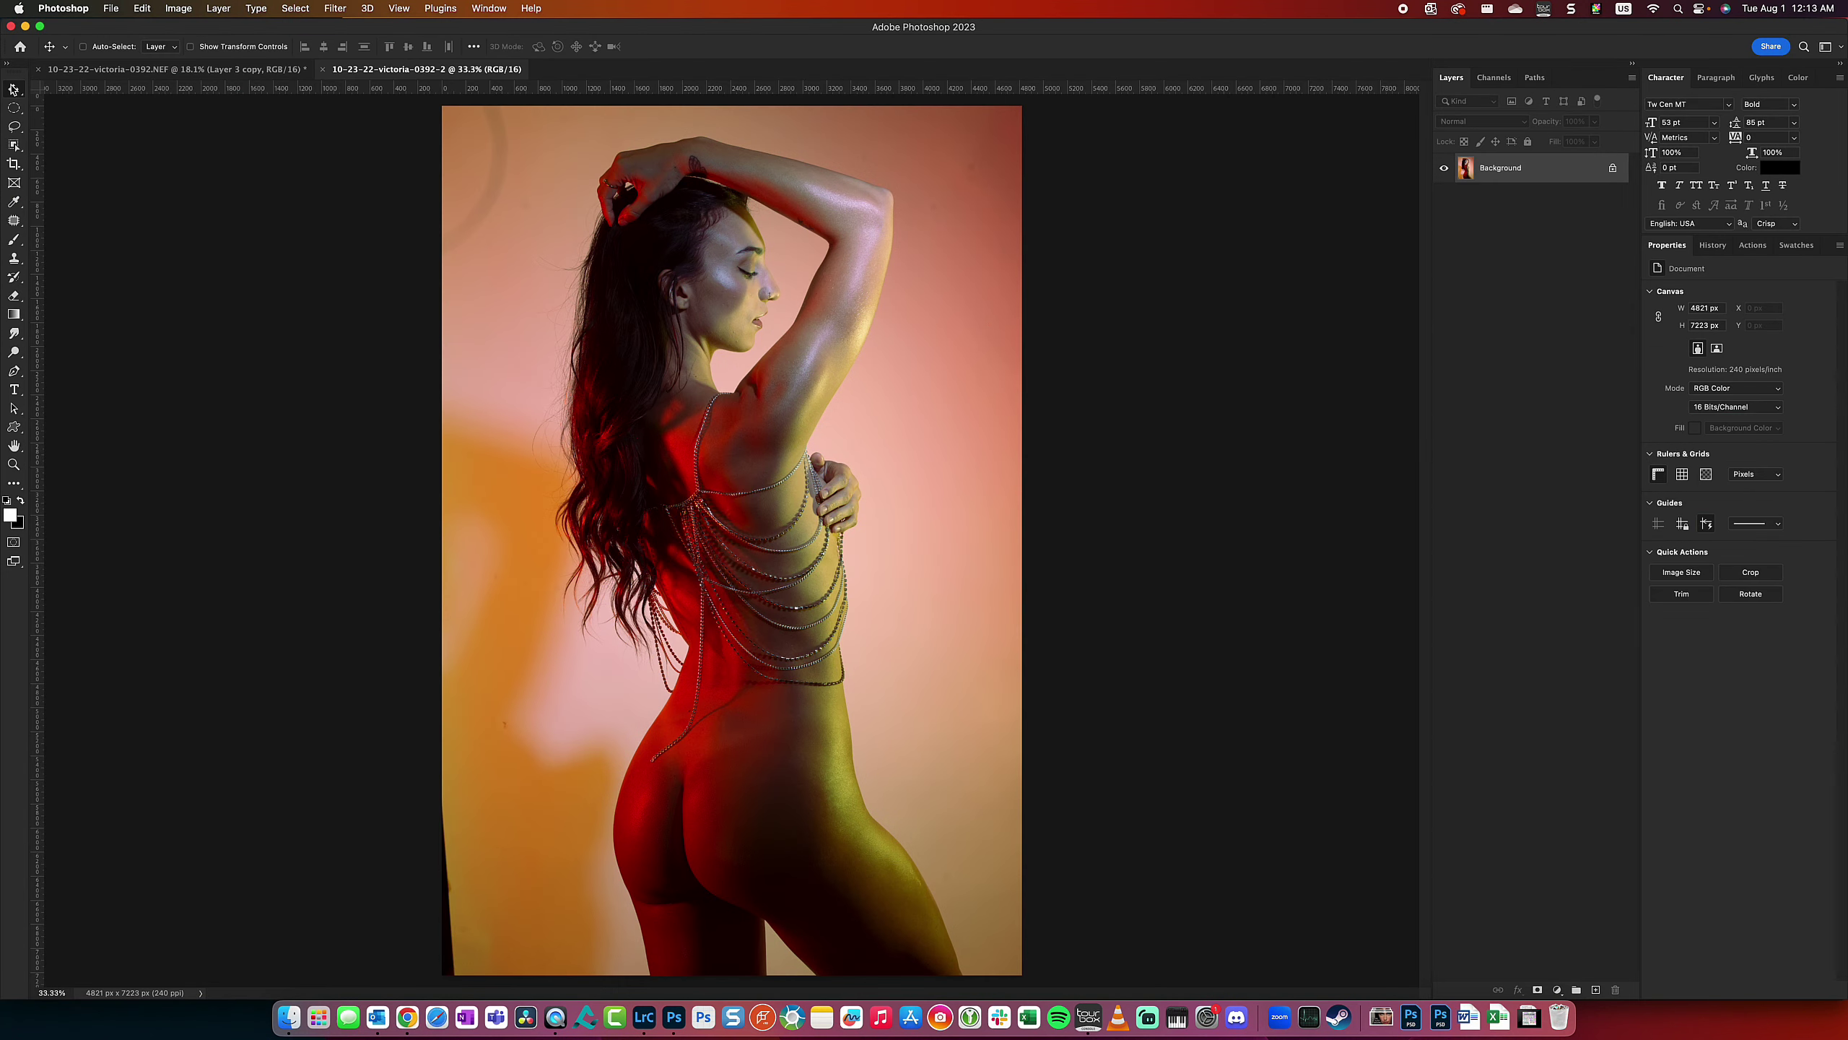
- Give Layer 4 a hide-all mask and lower the red highlights on the Red channel curves
left_click(1538, 991, "alt")
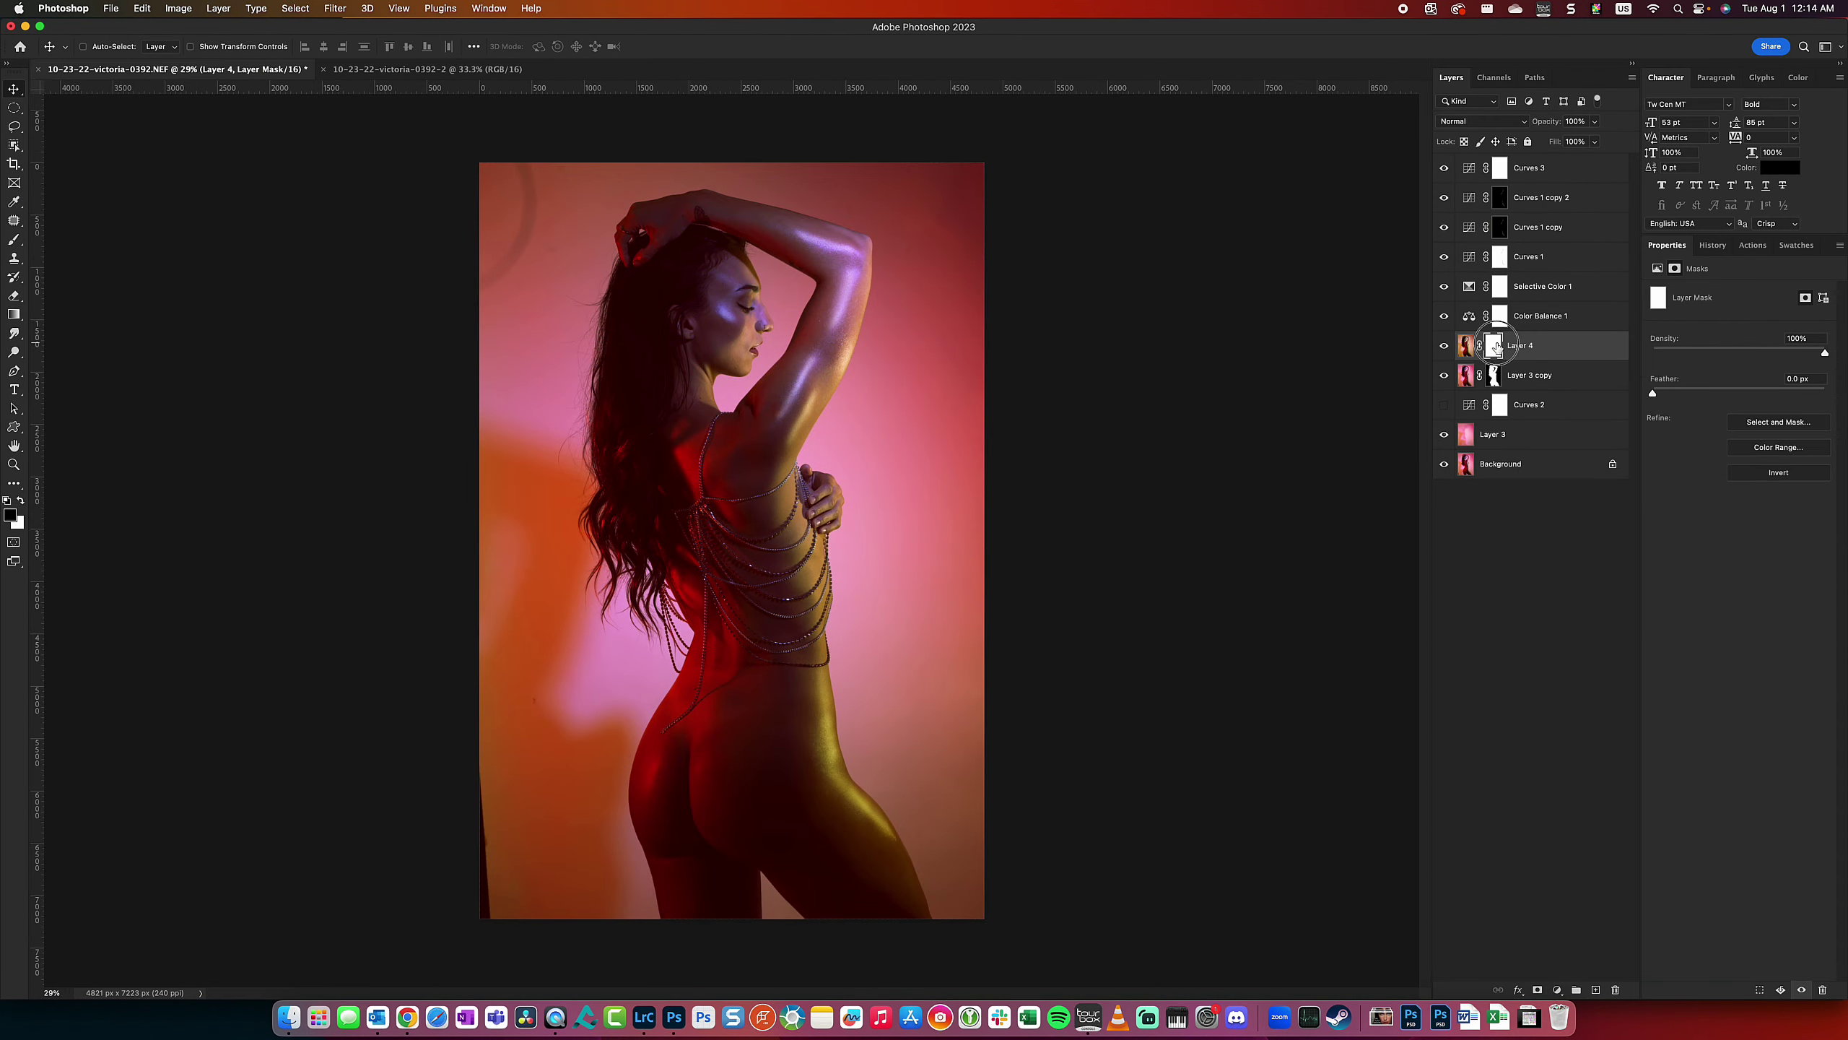
left_click(1446, 315)
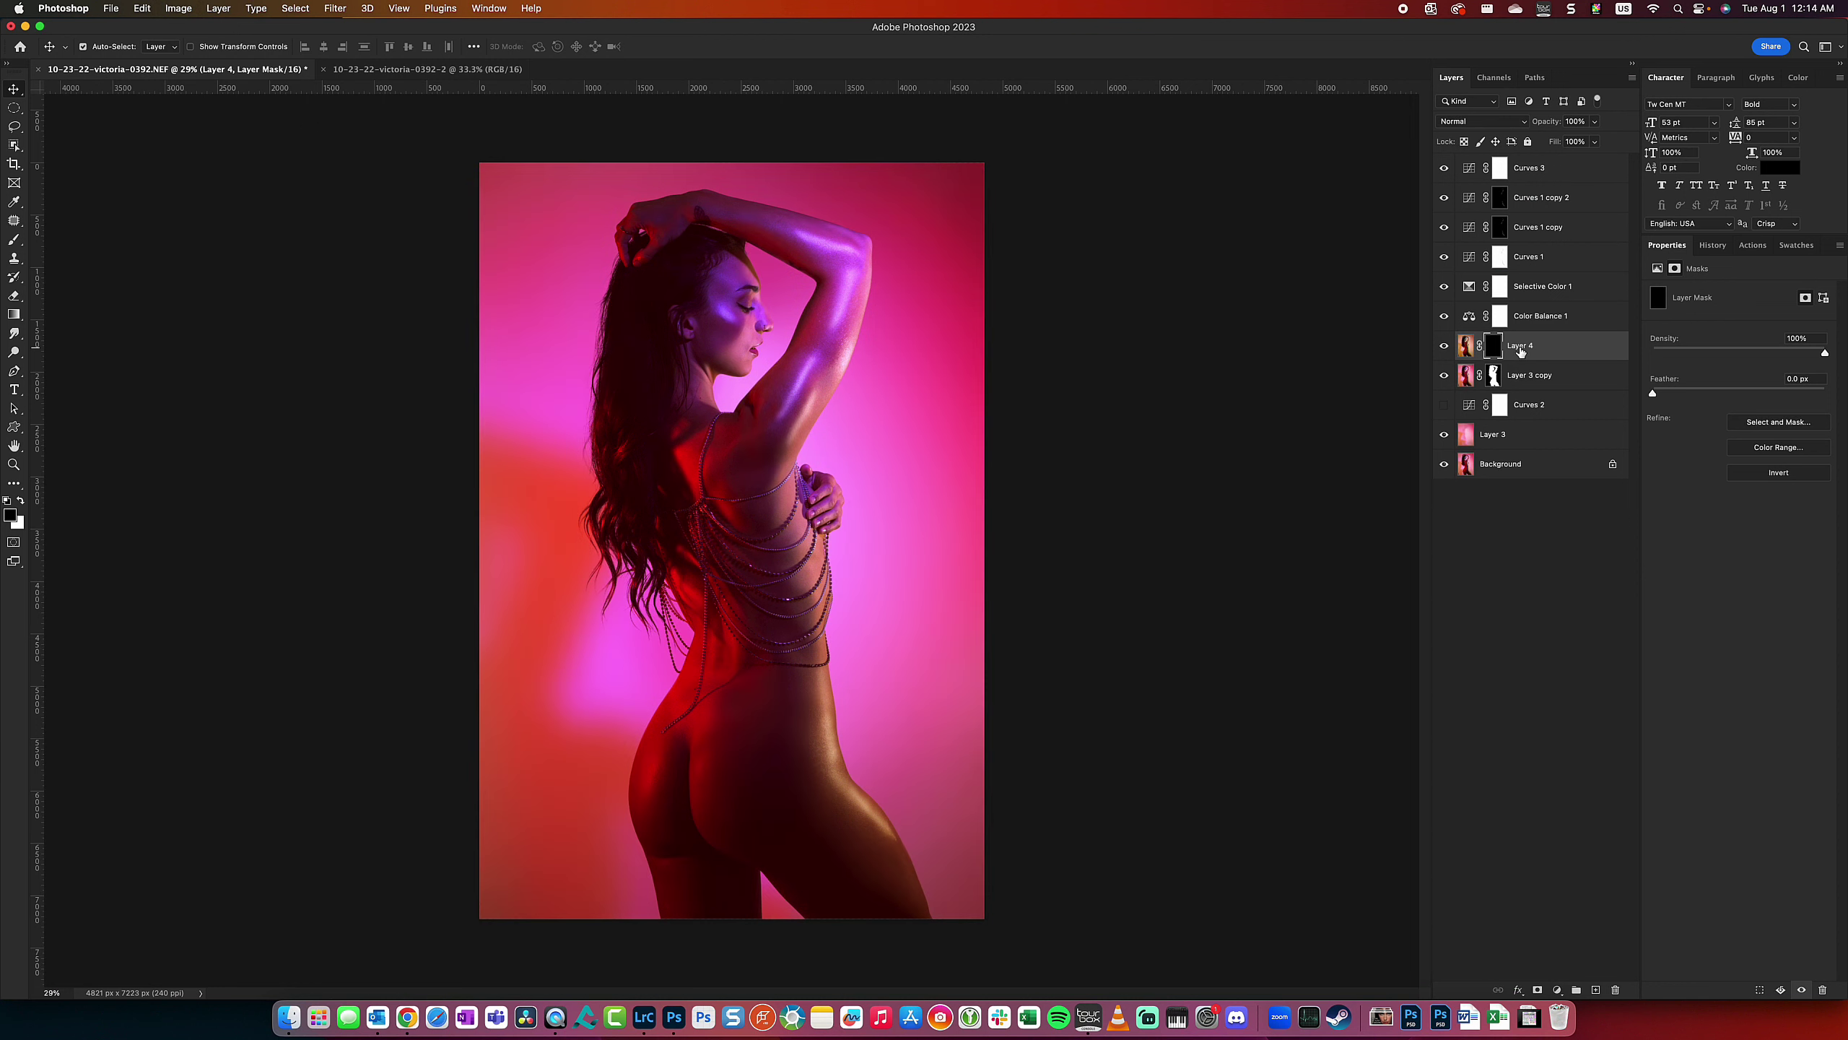
left_click(1469, 169)
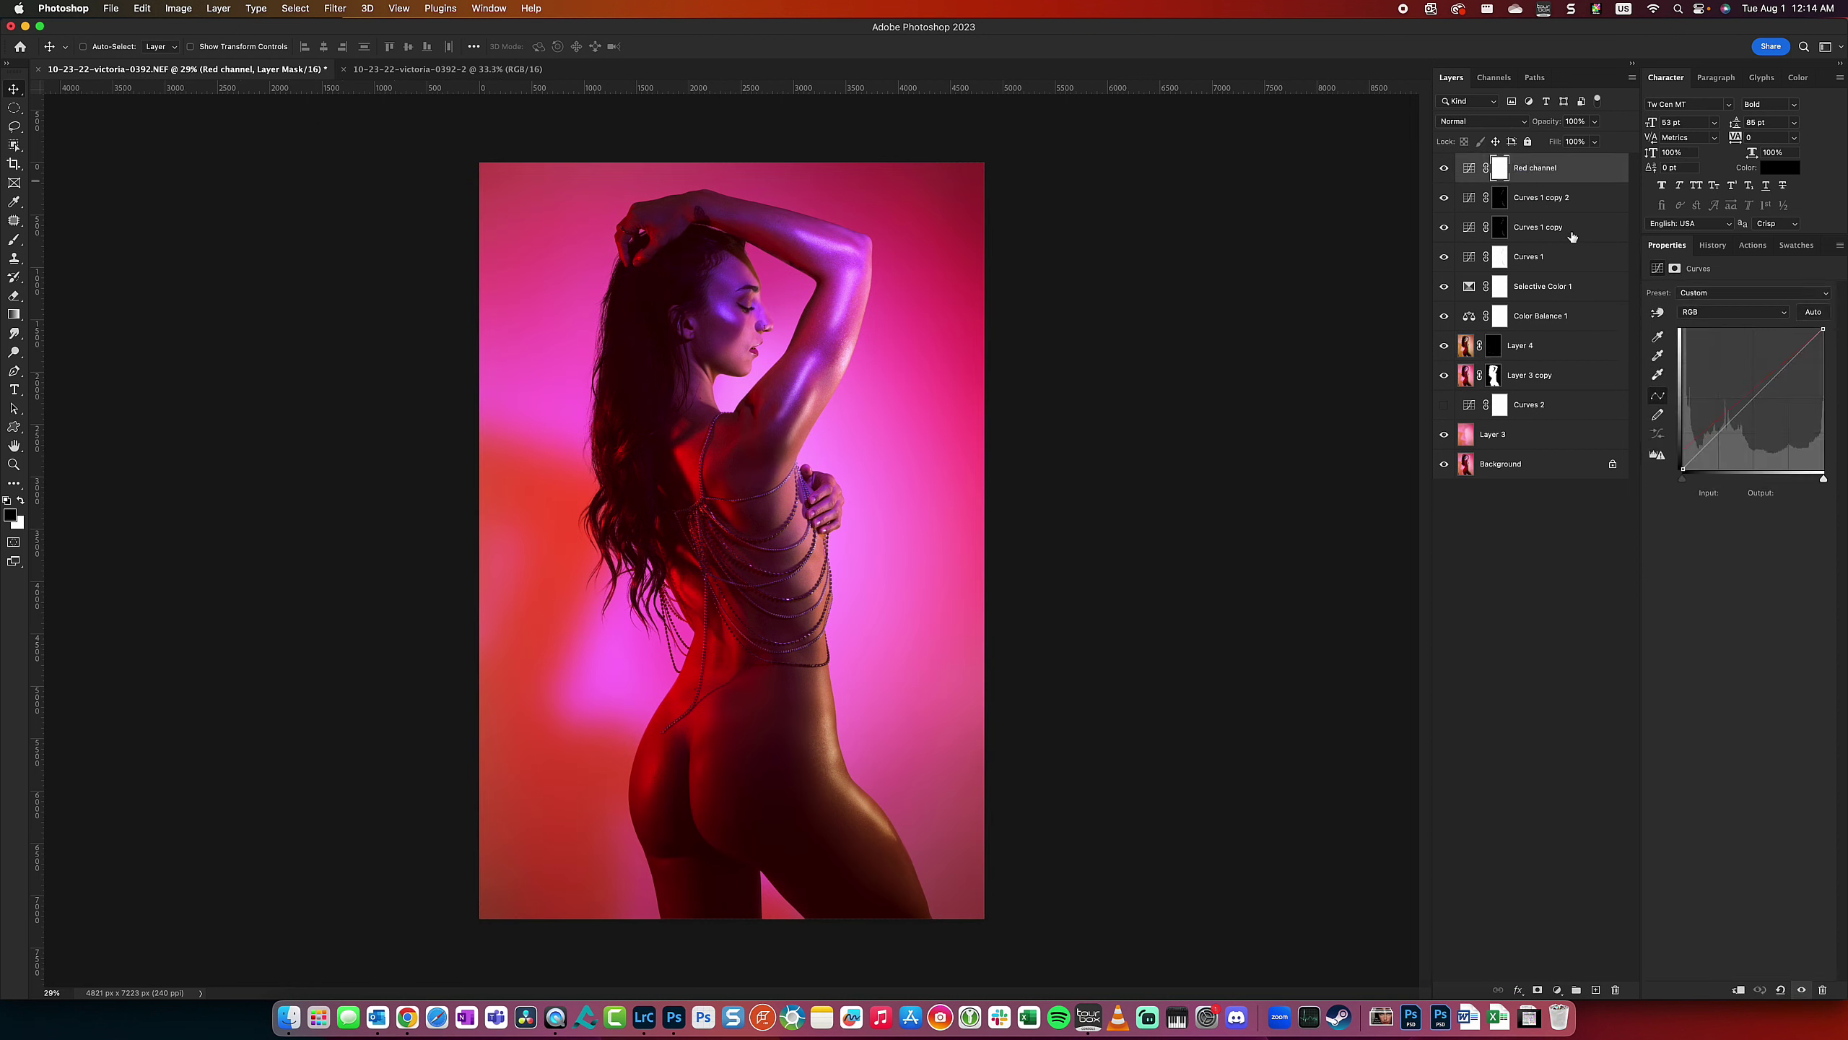
mouse_move(1823, 329)
left_mouse_down()
mouse_move(1841, 360)
mouse_move(1794, 331)
mouse_move(1828, 366)
mouse_move(1841, 340)
mouse_move(1825, 364)
mouse_move(1807, 327)
left_mouse_up()
key("alt+5")
key("super+j")
- Duplicate the Red channel curves layer, hide the original, and lower green and red highlights
left_click(1445, 197)
left_click(1732, 312)
left_click(1703, 331)
key("alt+3")
- Add a highlight-brightening Curves layer named 'Punch' and toggle the Red channel copy to compare
left_click(1557, 989)
left_click(1593, 801)
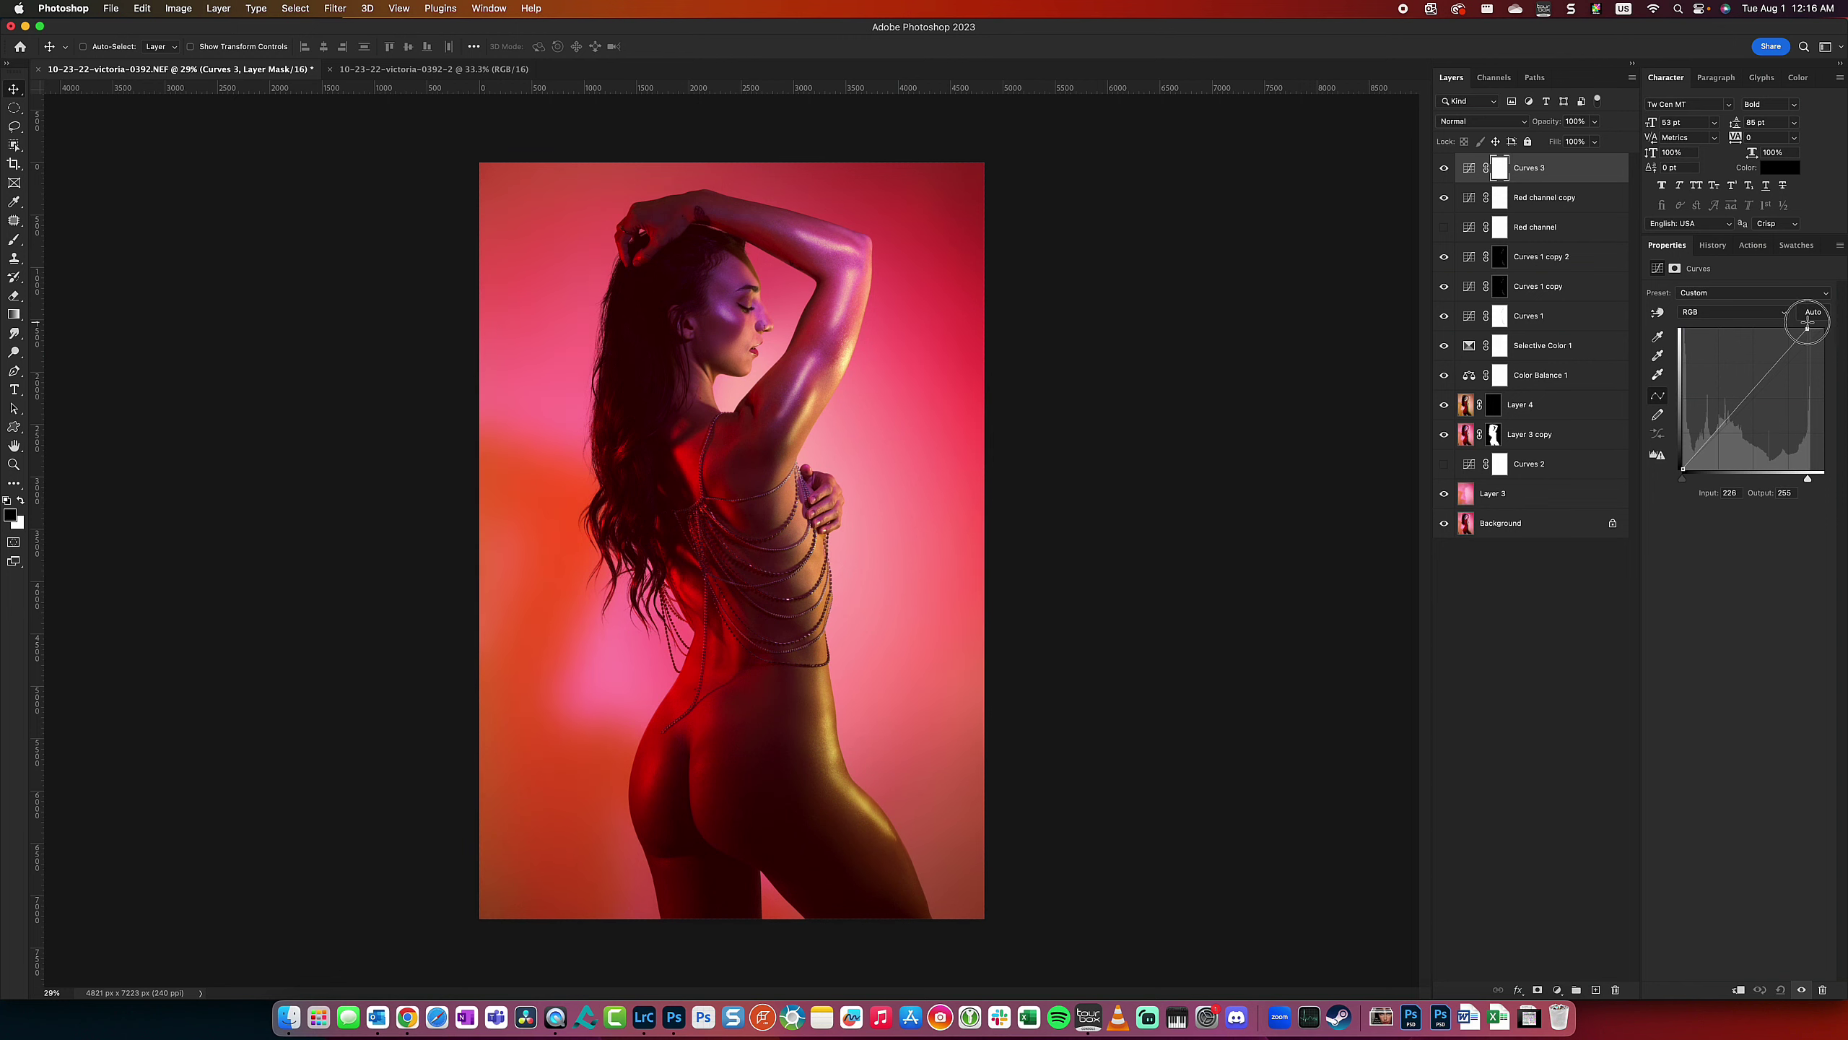
type("Punch")
key("Return")
left_click(1444, 197)
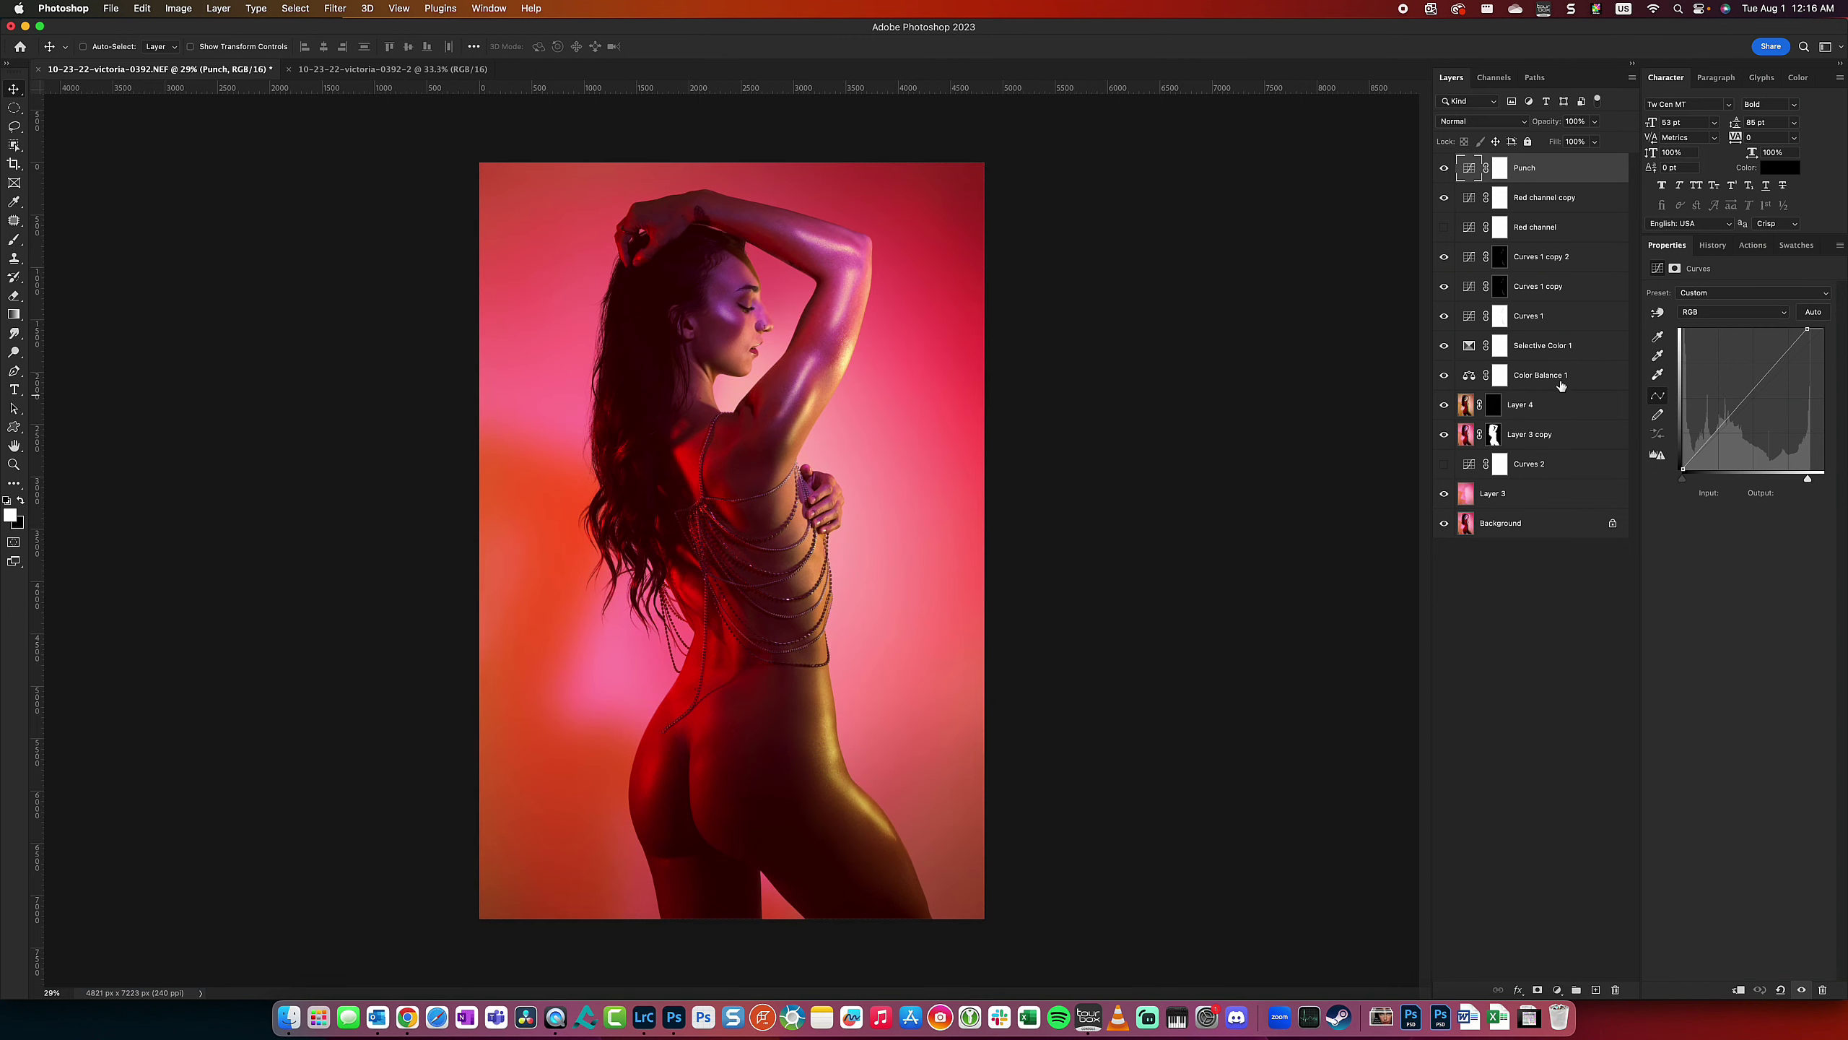
left_click(1445, 197)
left_click(1500, 197)
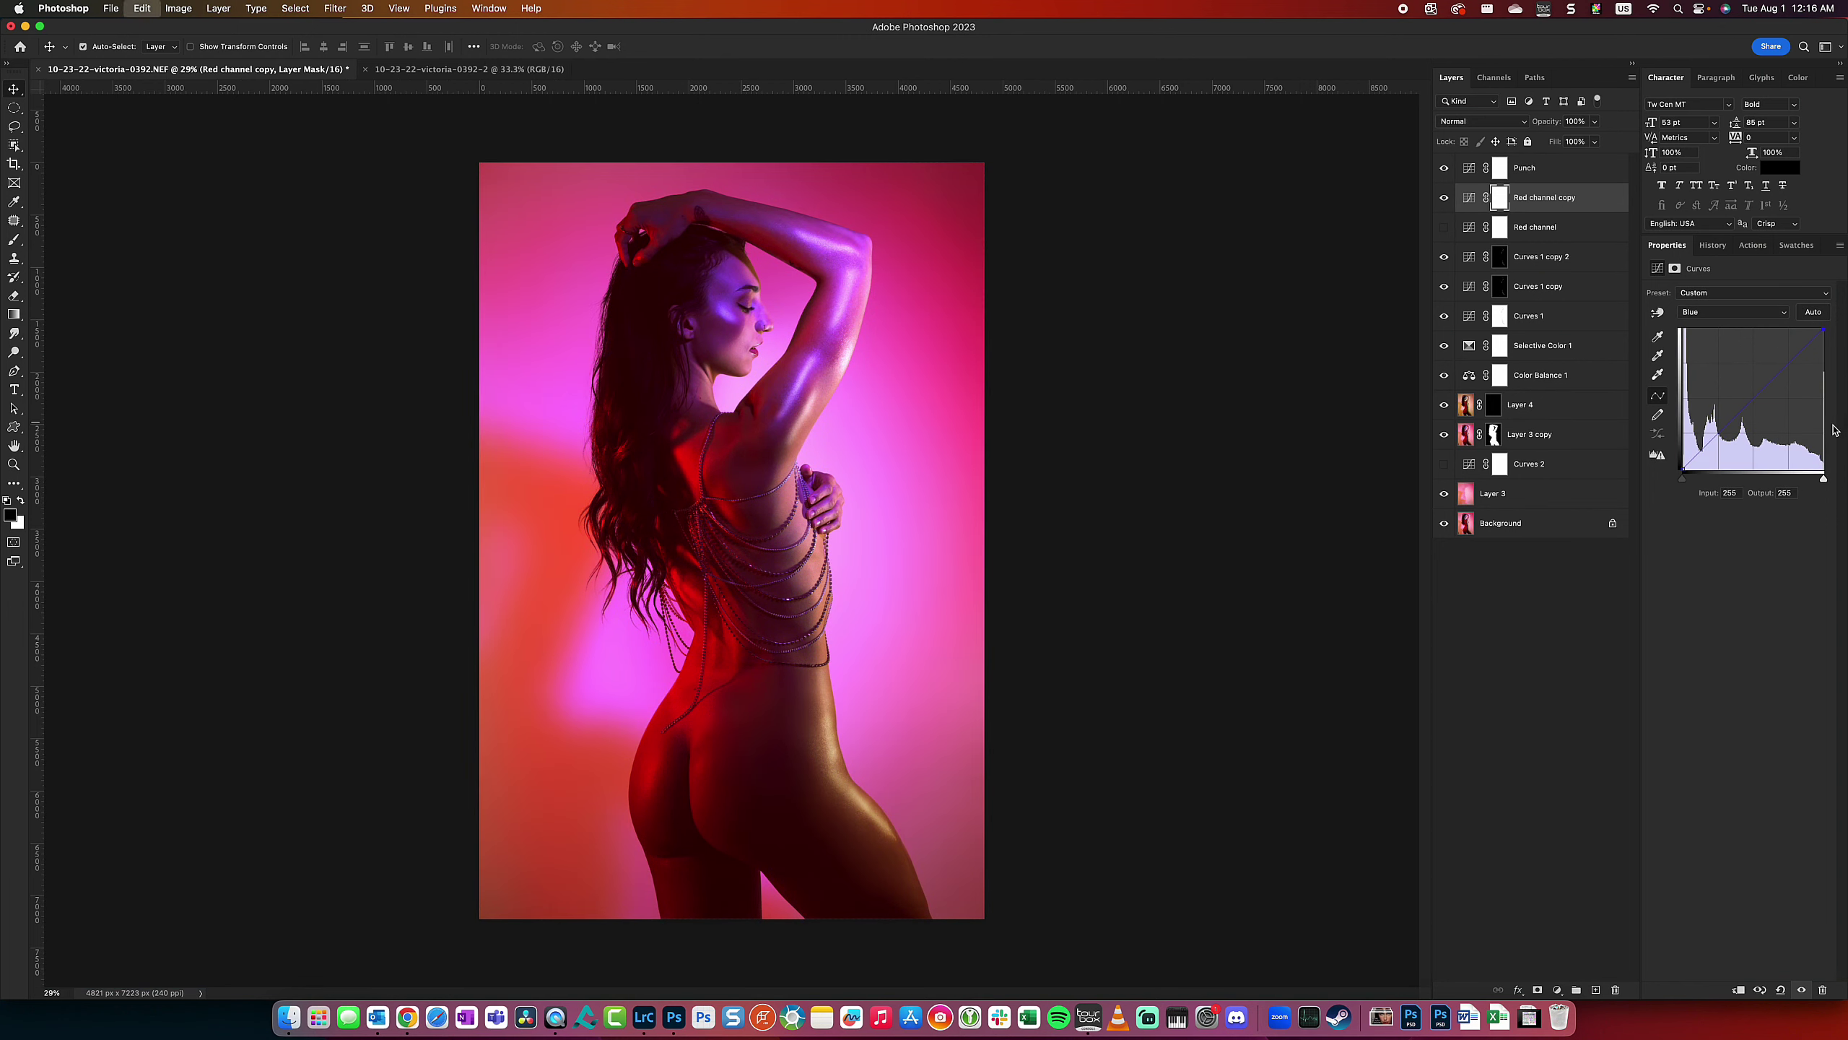
- Adjust the Red channel copy's Blue curve top endpoint until the backdrop returns to magenta-pink
mouse_move(1823, 330)
left_mouse_down()
mouse_move(1825, 414)
mouse_move(1840, 400)
left_mouse_up()
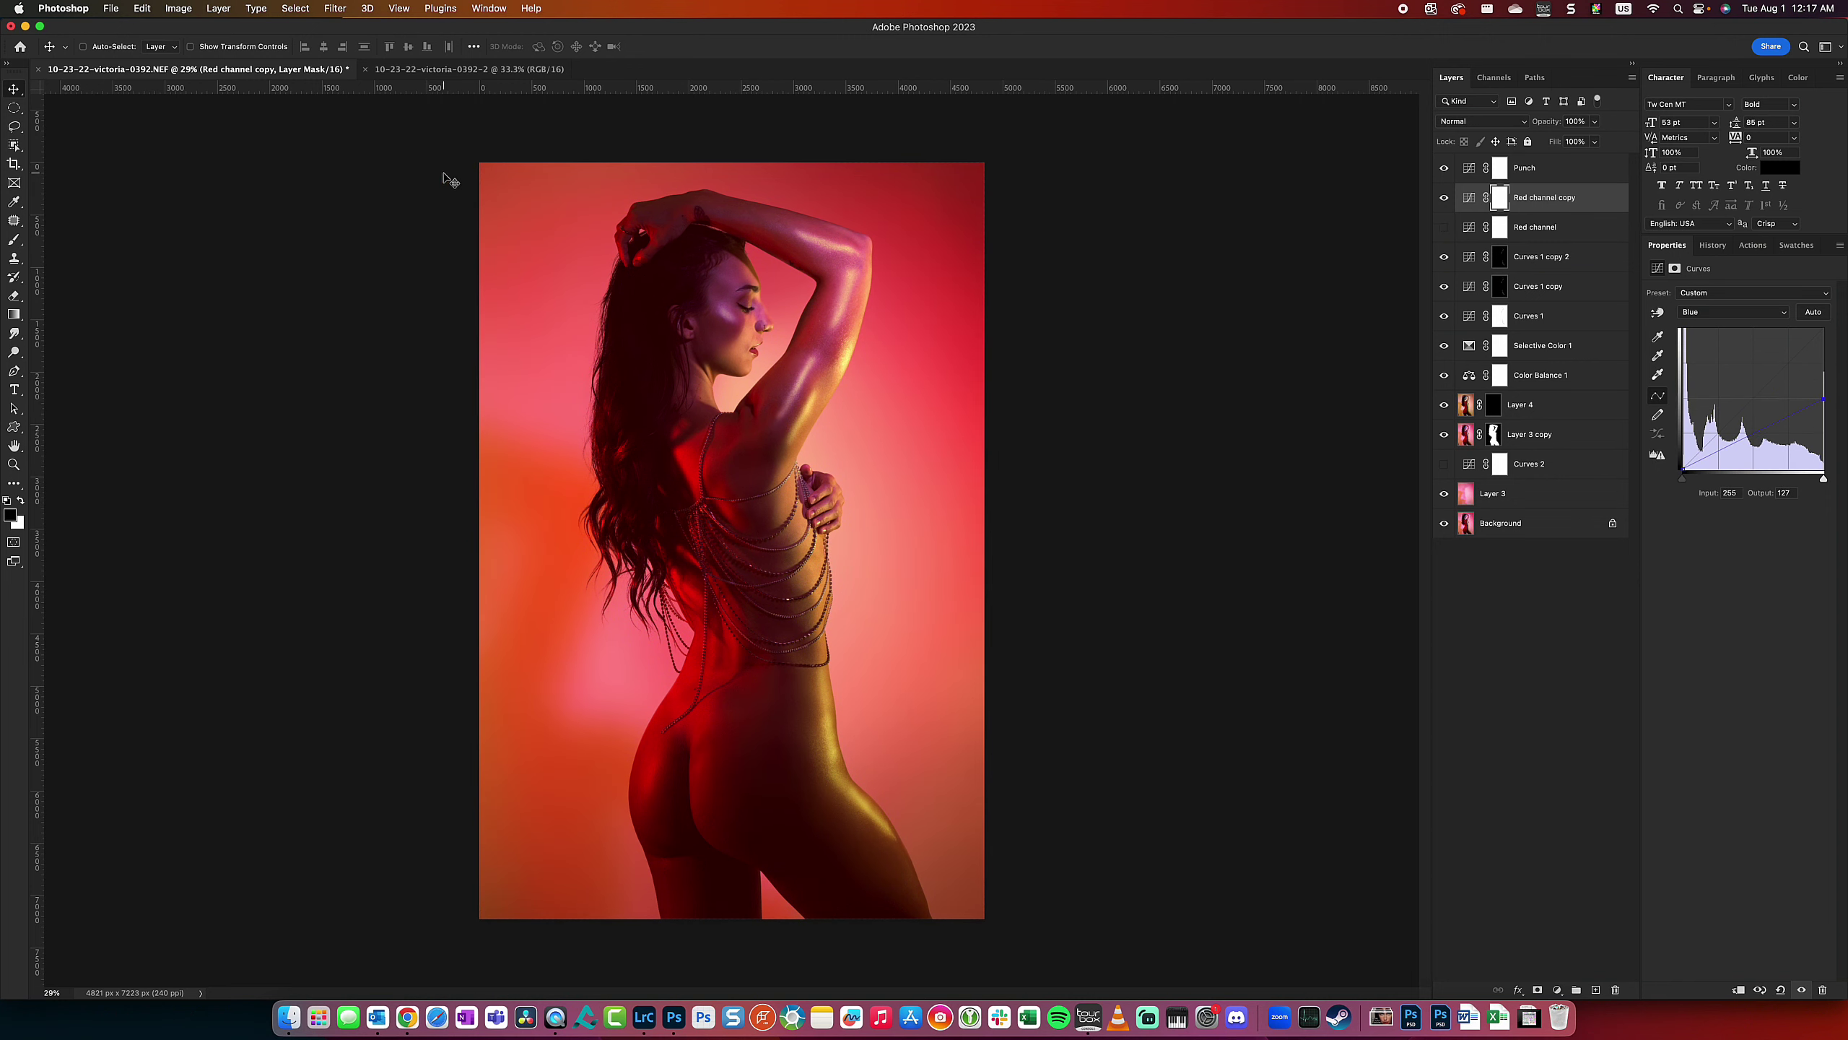
left_click(1469, 197)
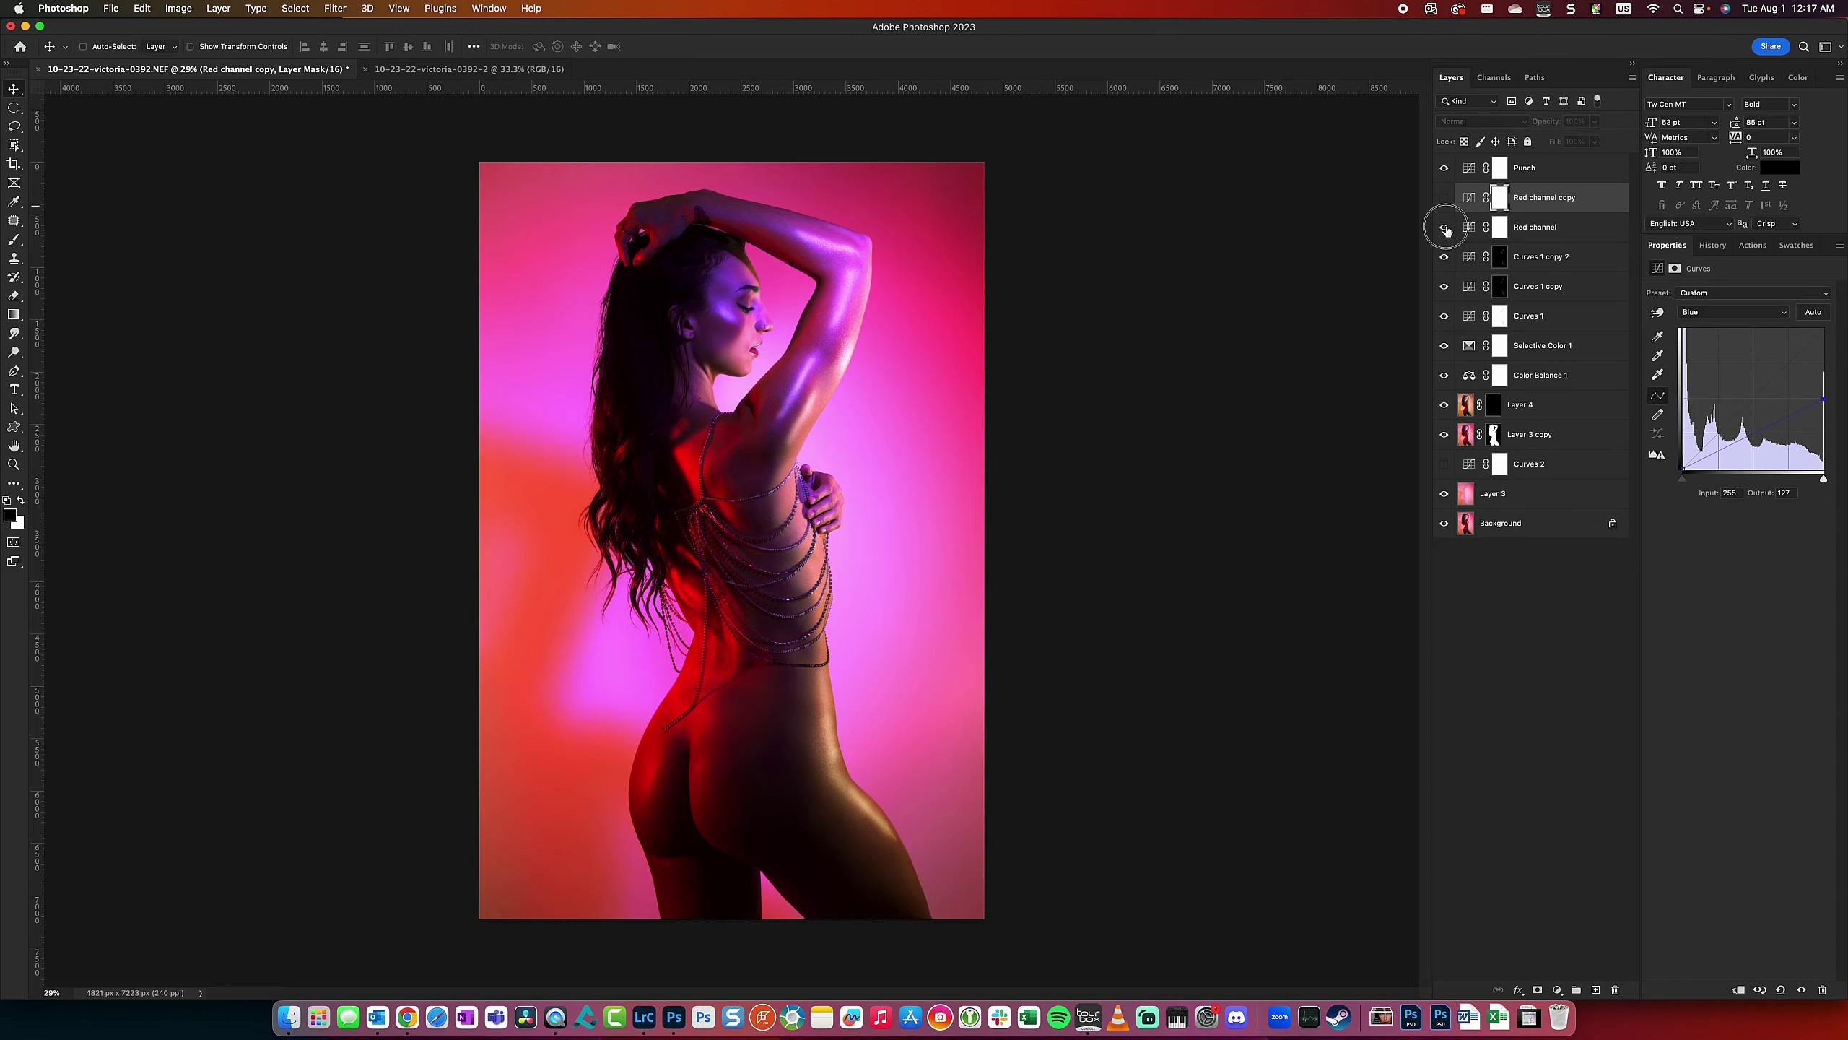
left_click_drag(1823, 398, 1824, 401)
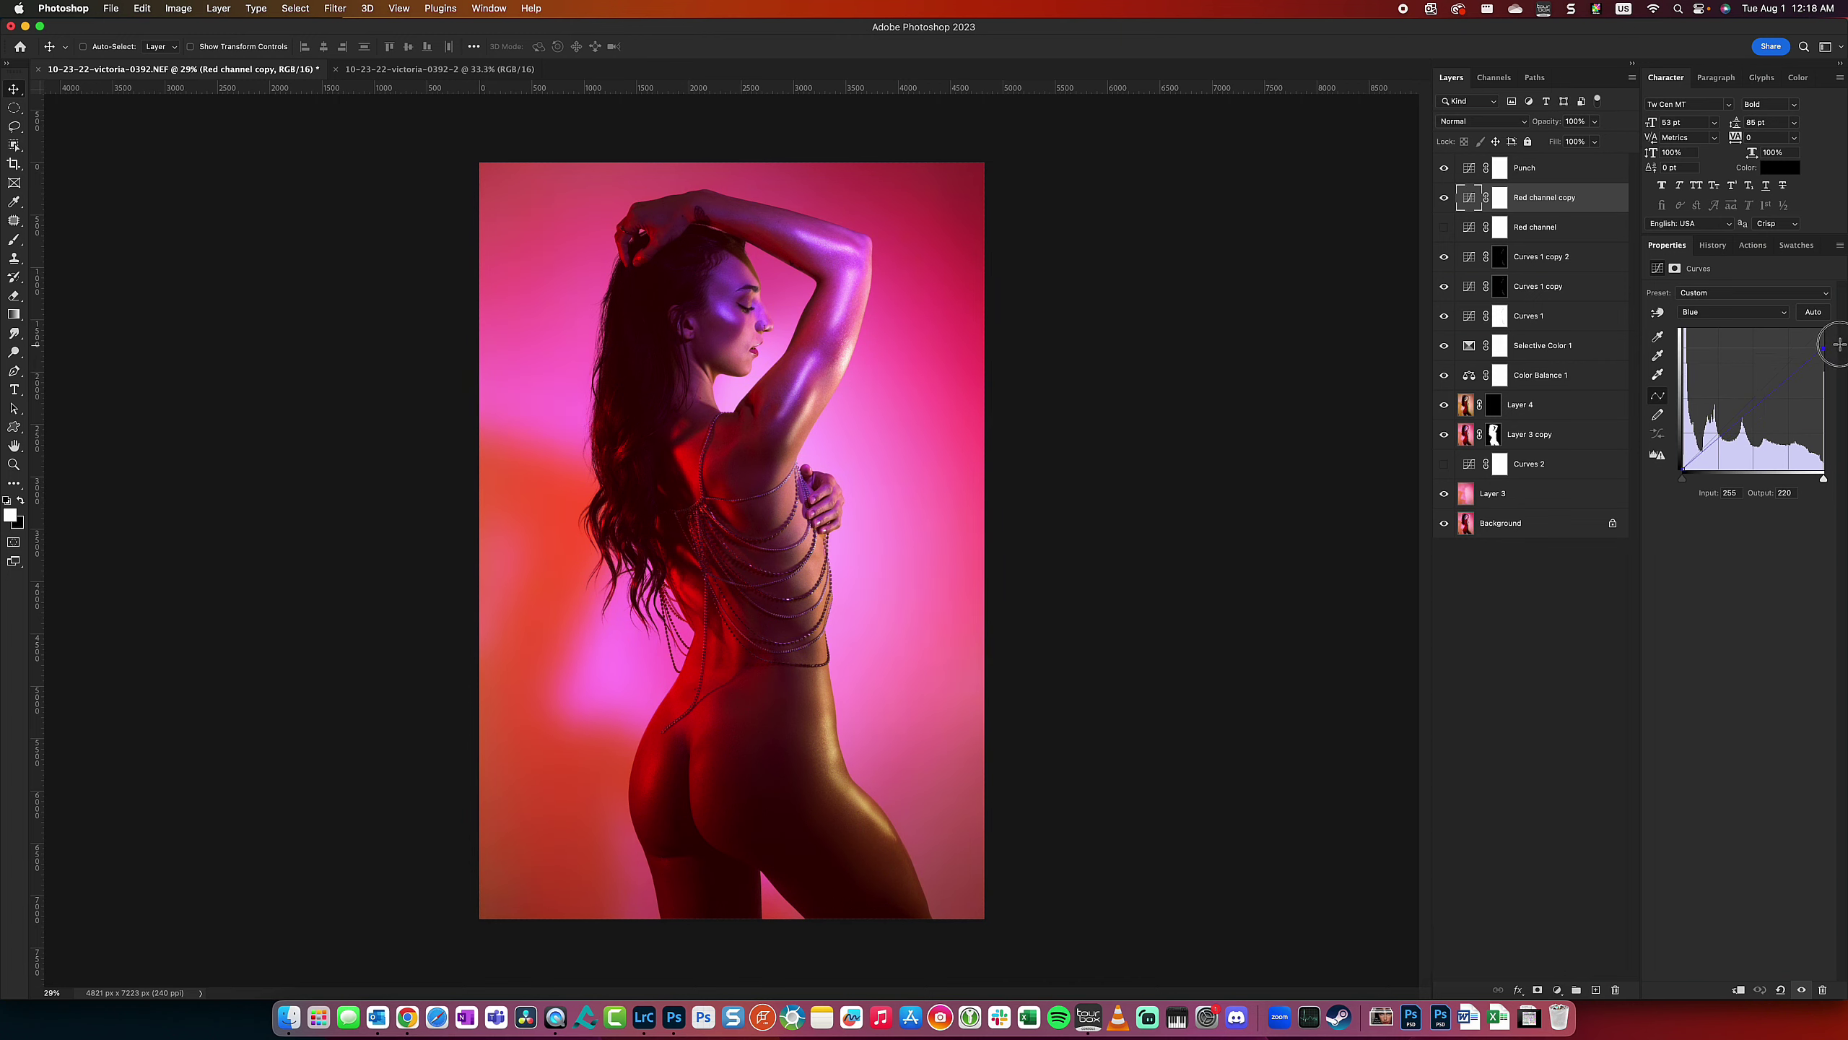
left_click_drag(1824, 399, 1829, 357)
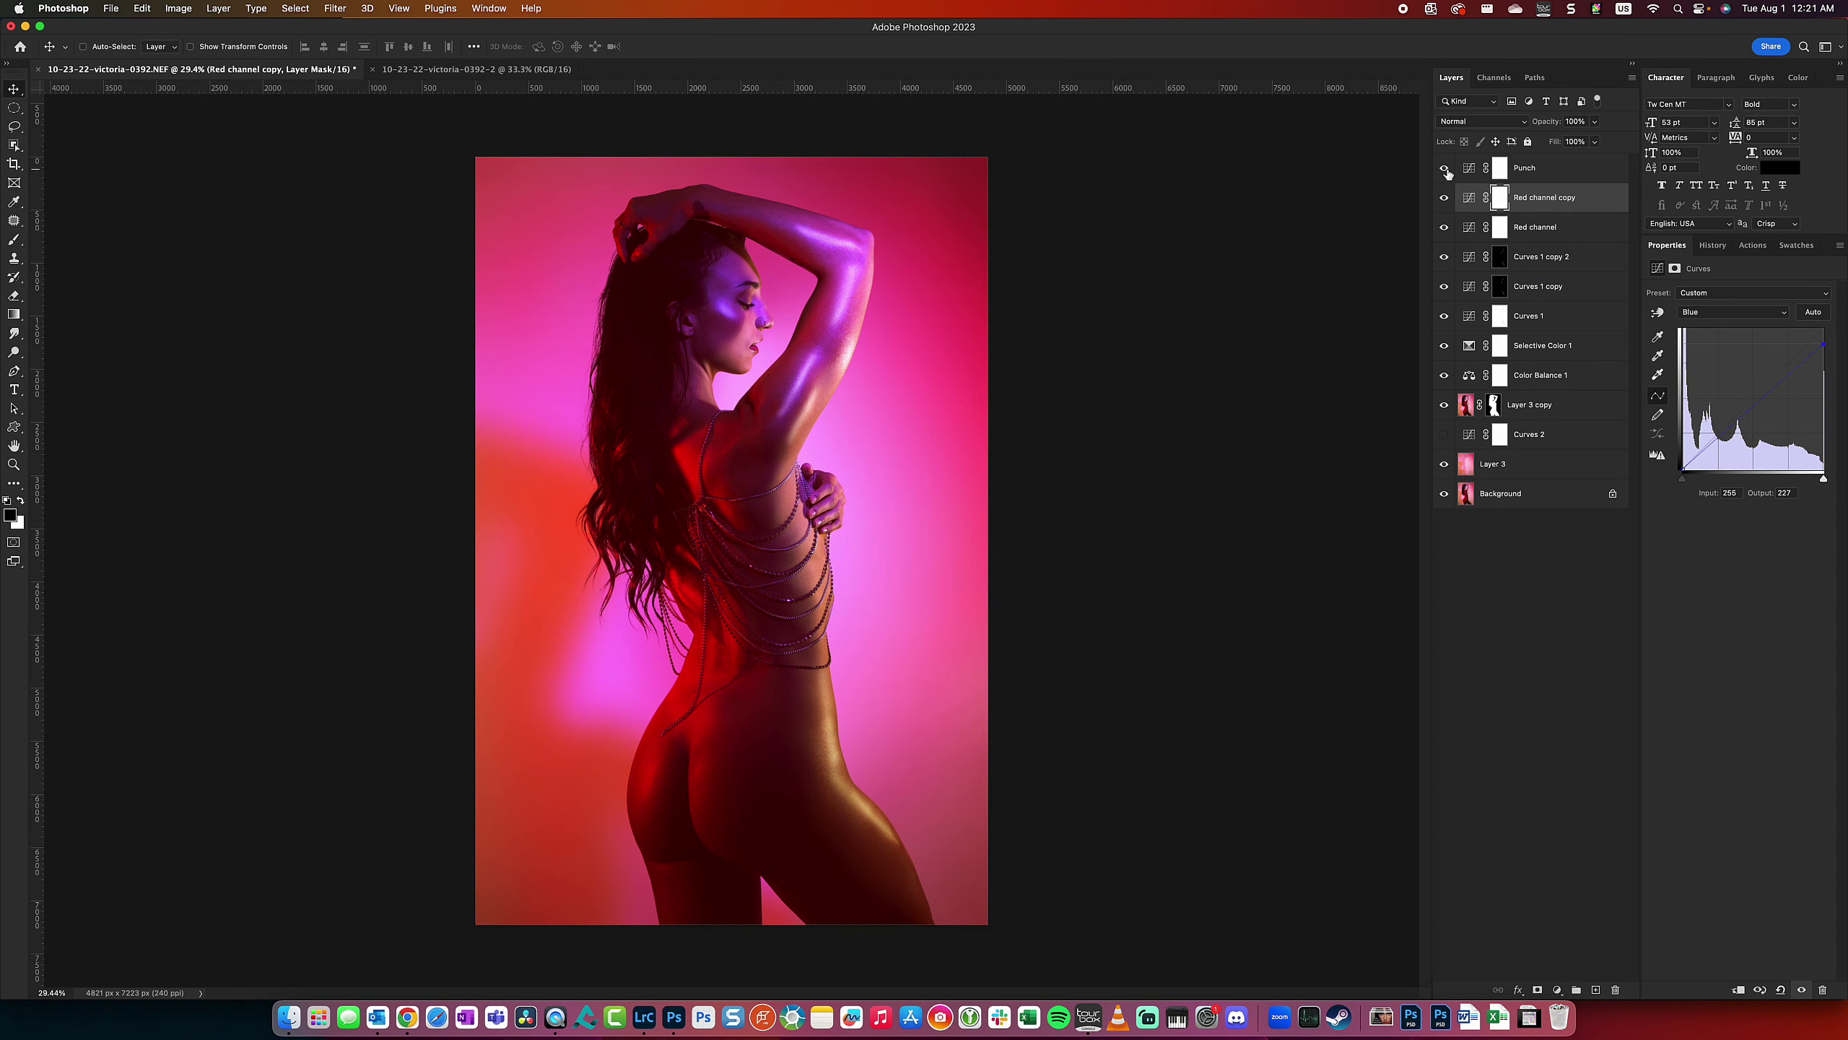
- Add a Hard Light layer with magenta glow painted top-right and its Lightness raised
key("super+shift+n")
key("Return")
key("Return")
key("b")
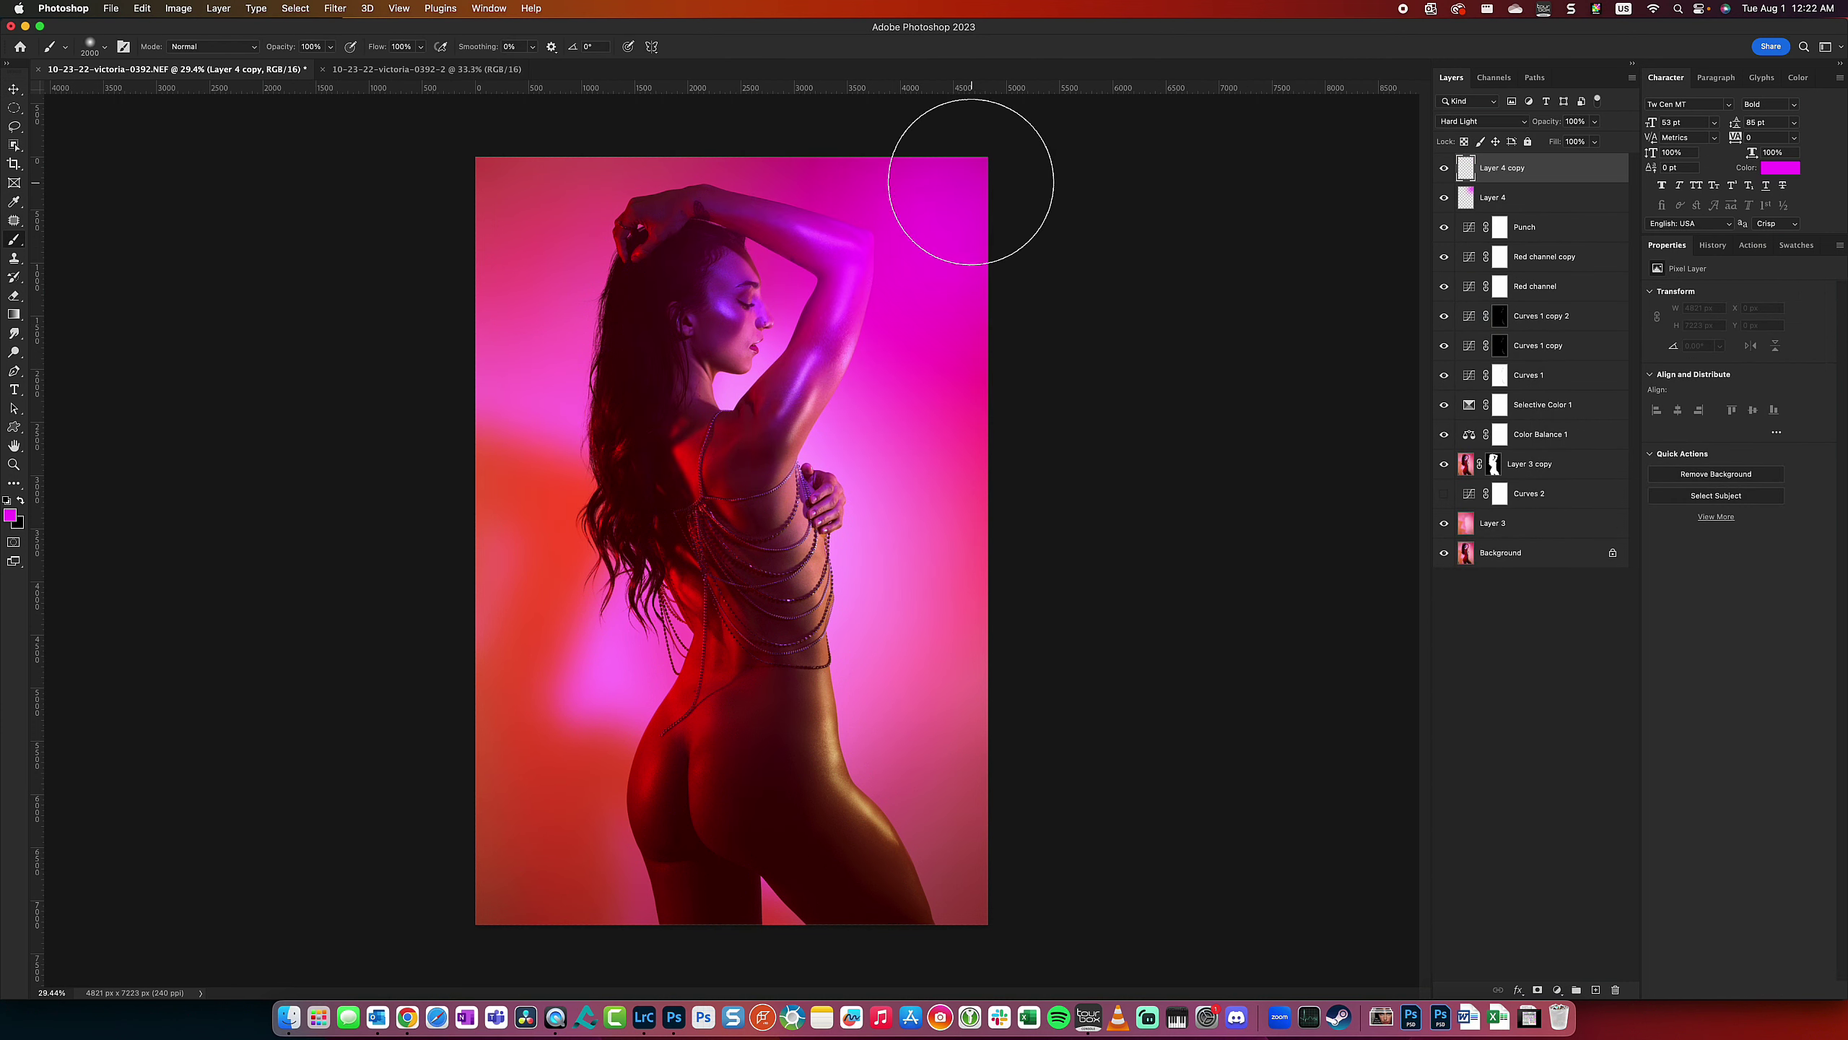
left_click_drag(1290, 607, 1341, 611)
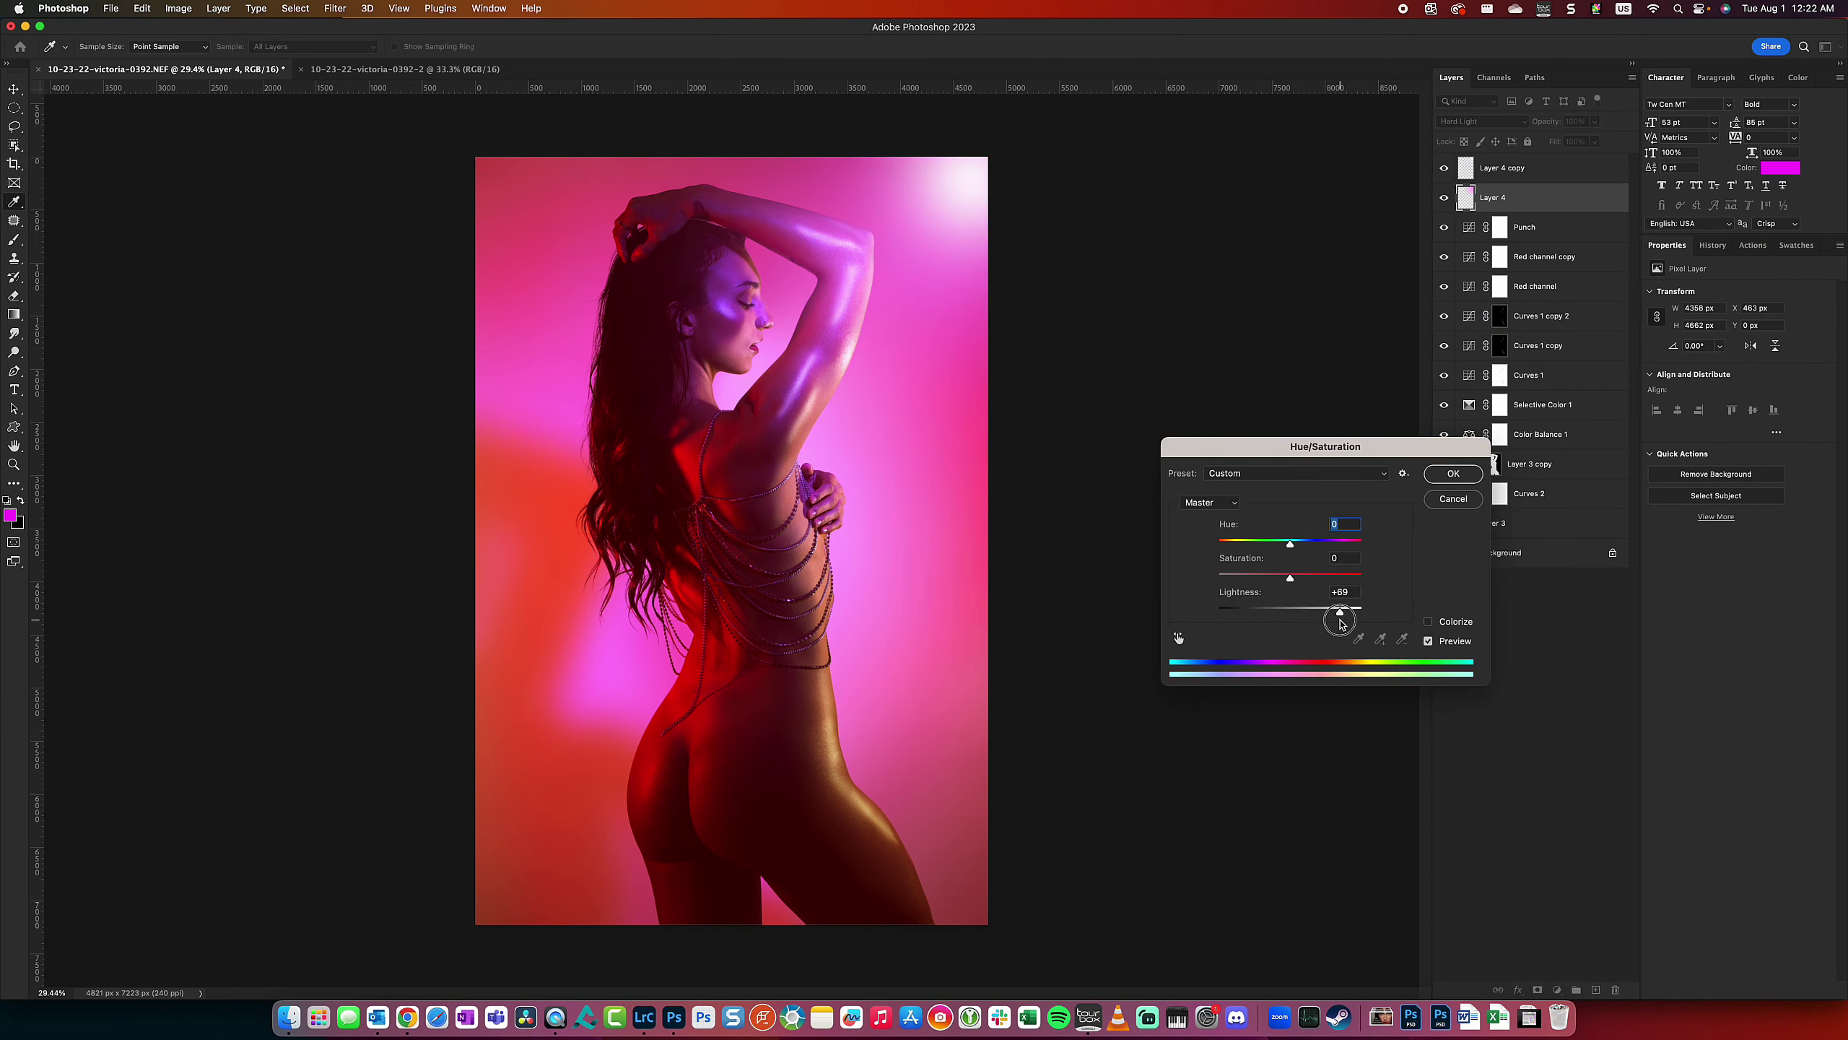
left_click(1468, 475)
- Above Curves 1, feather an elliptical marquee and add a Curves 3 layer pulled down to darken
left_click(1524, 379)
key("m")
key("super+minus")
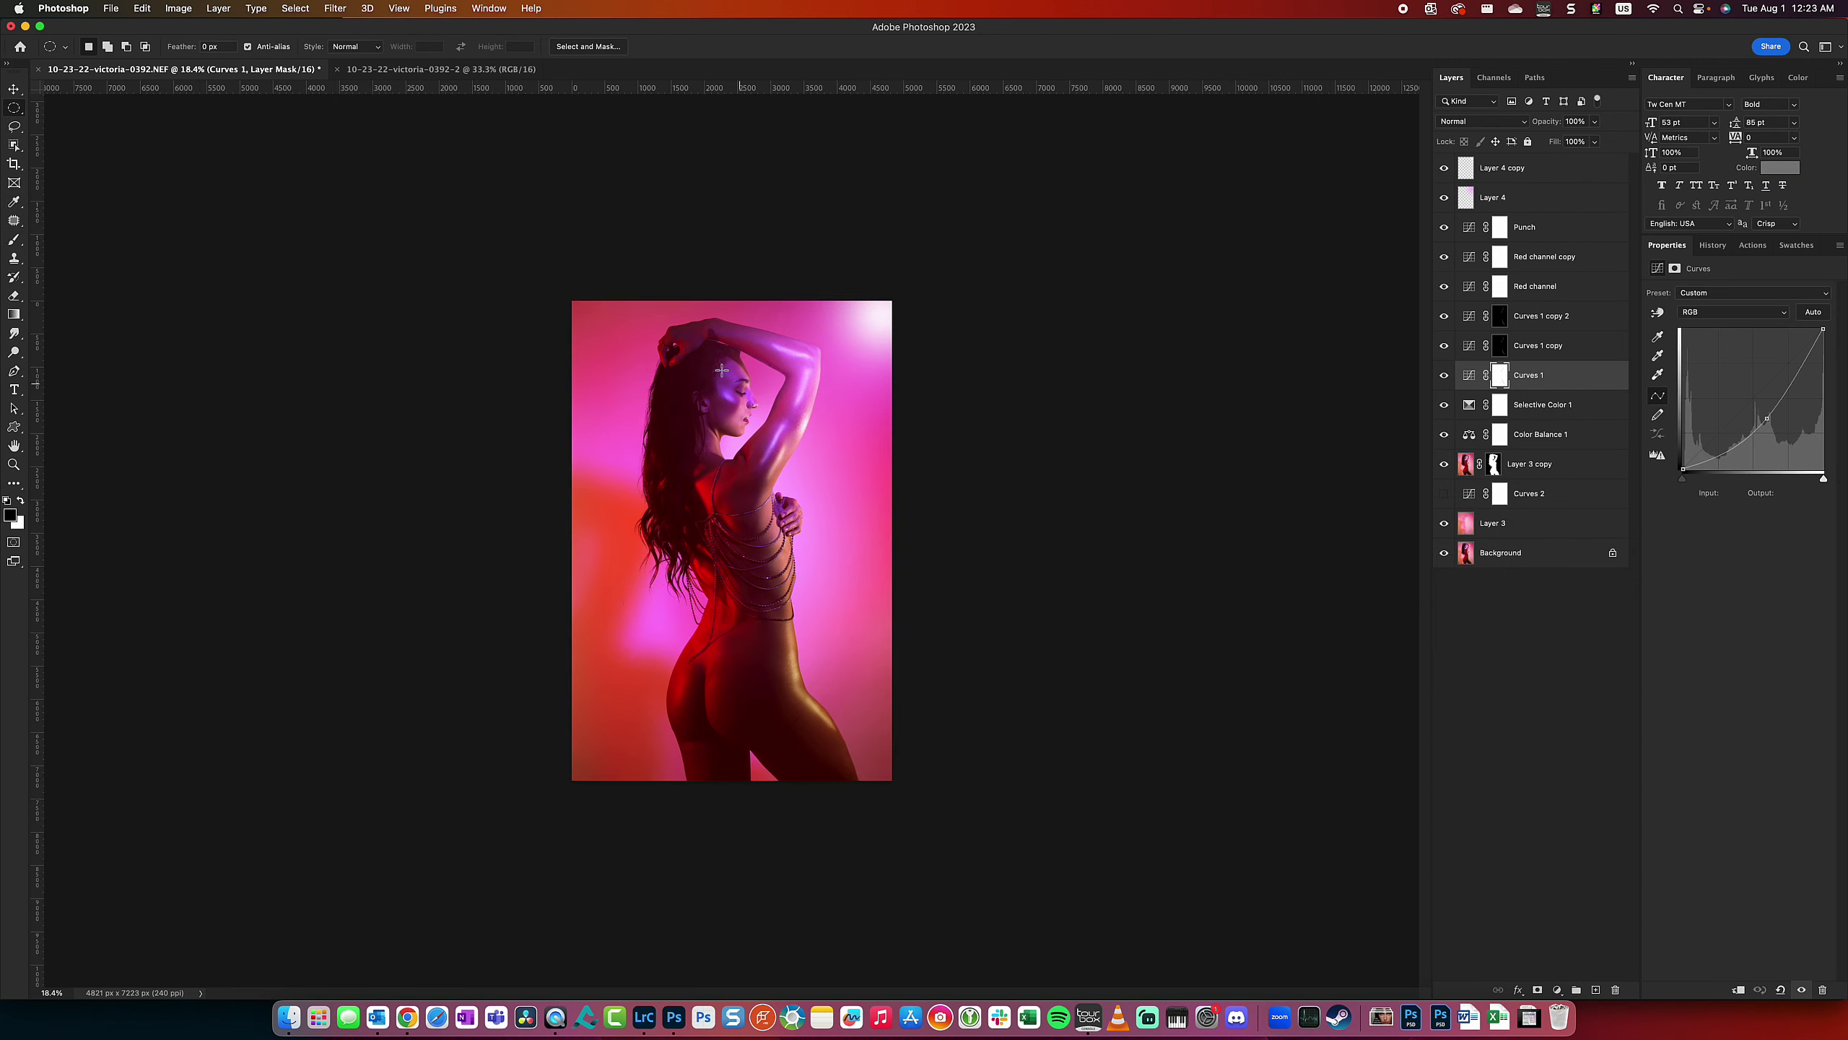
left_click_drag(861, 689, 861, 689)
key("shift+F6")
key("Return")
left_click(1557, 989)
left_click(1587, 835)
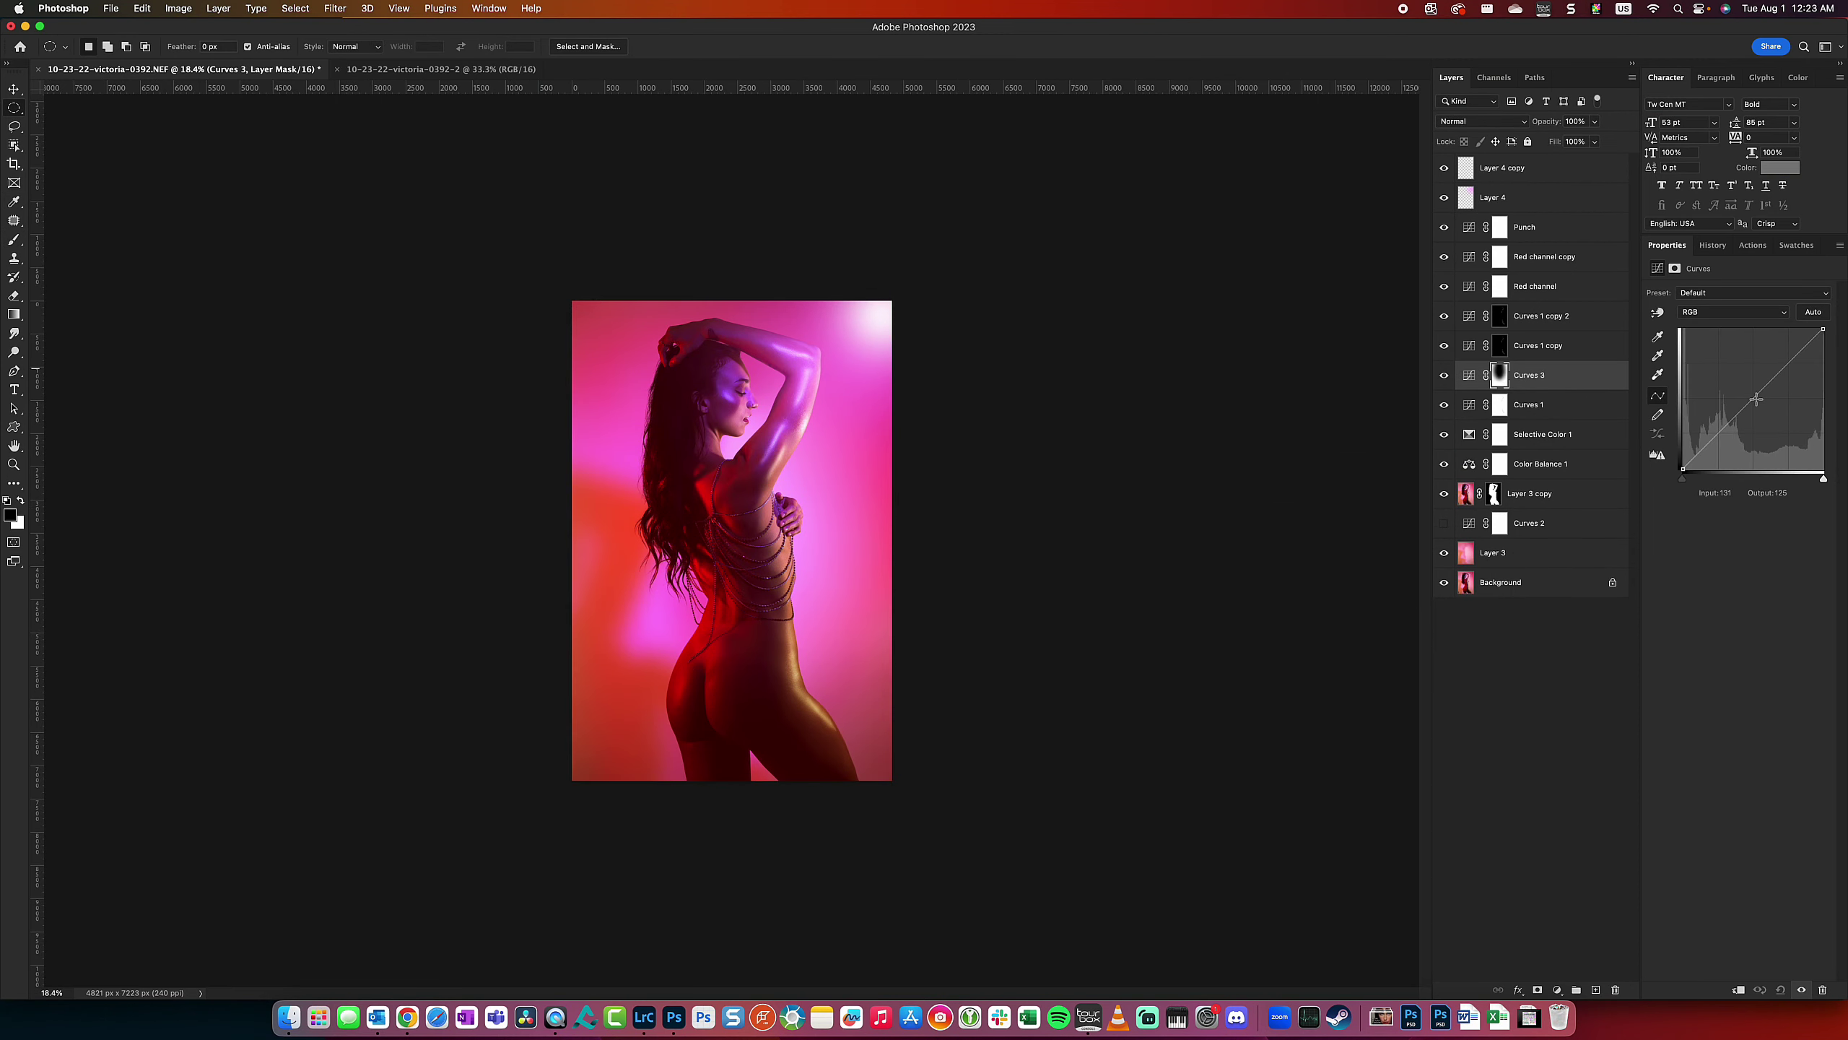
left_click_drag(1756, 399, 1764, 423)
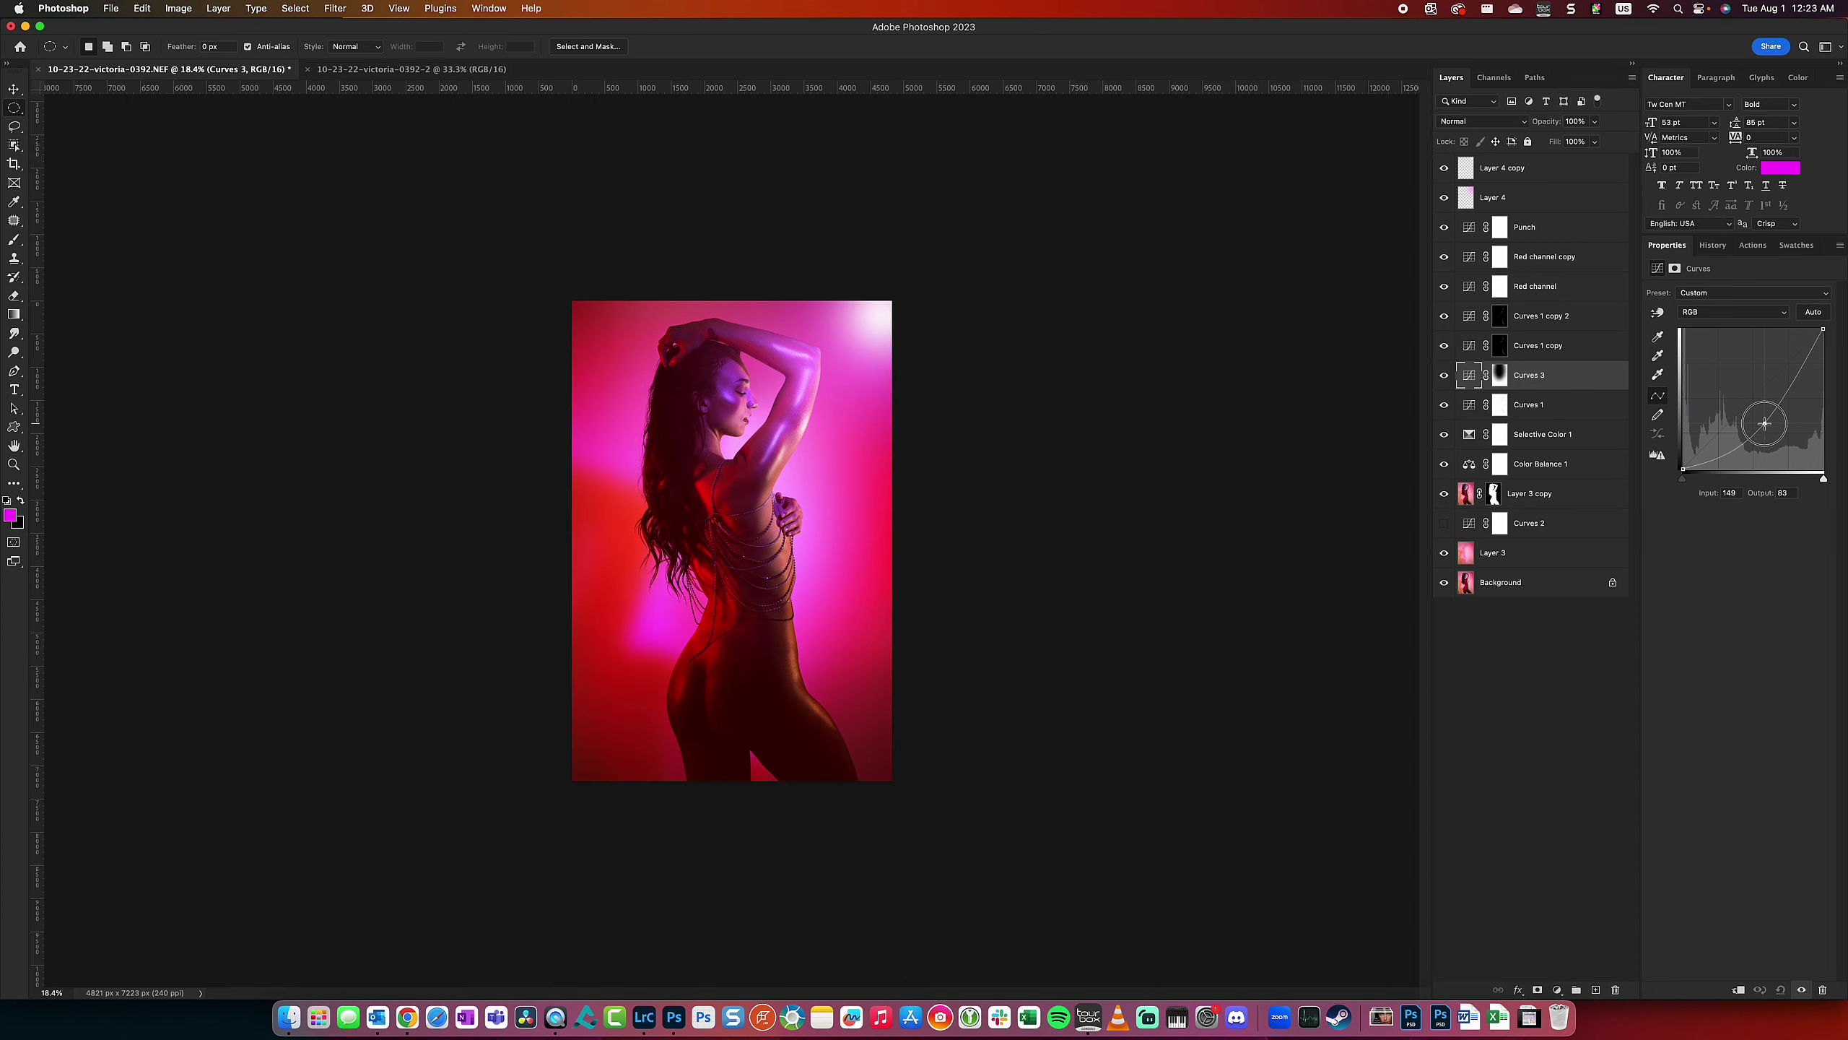
key("super+plus")
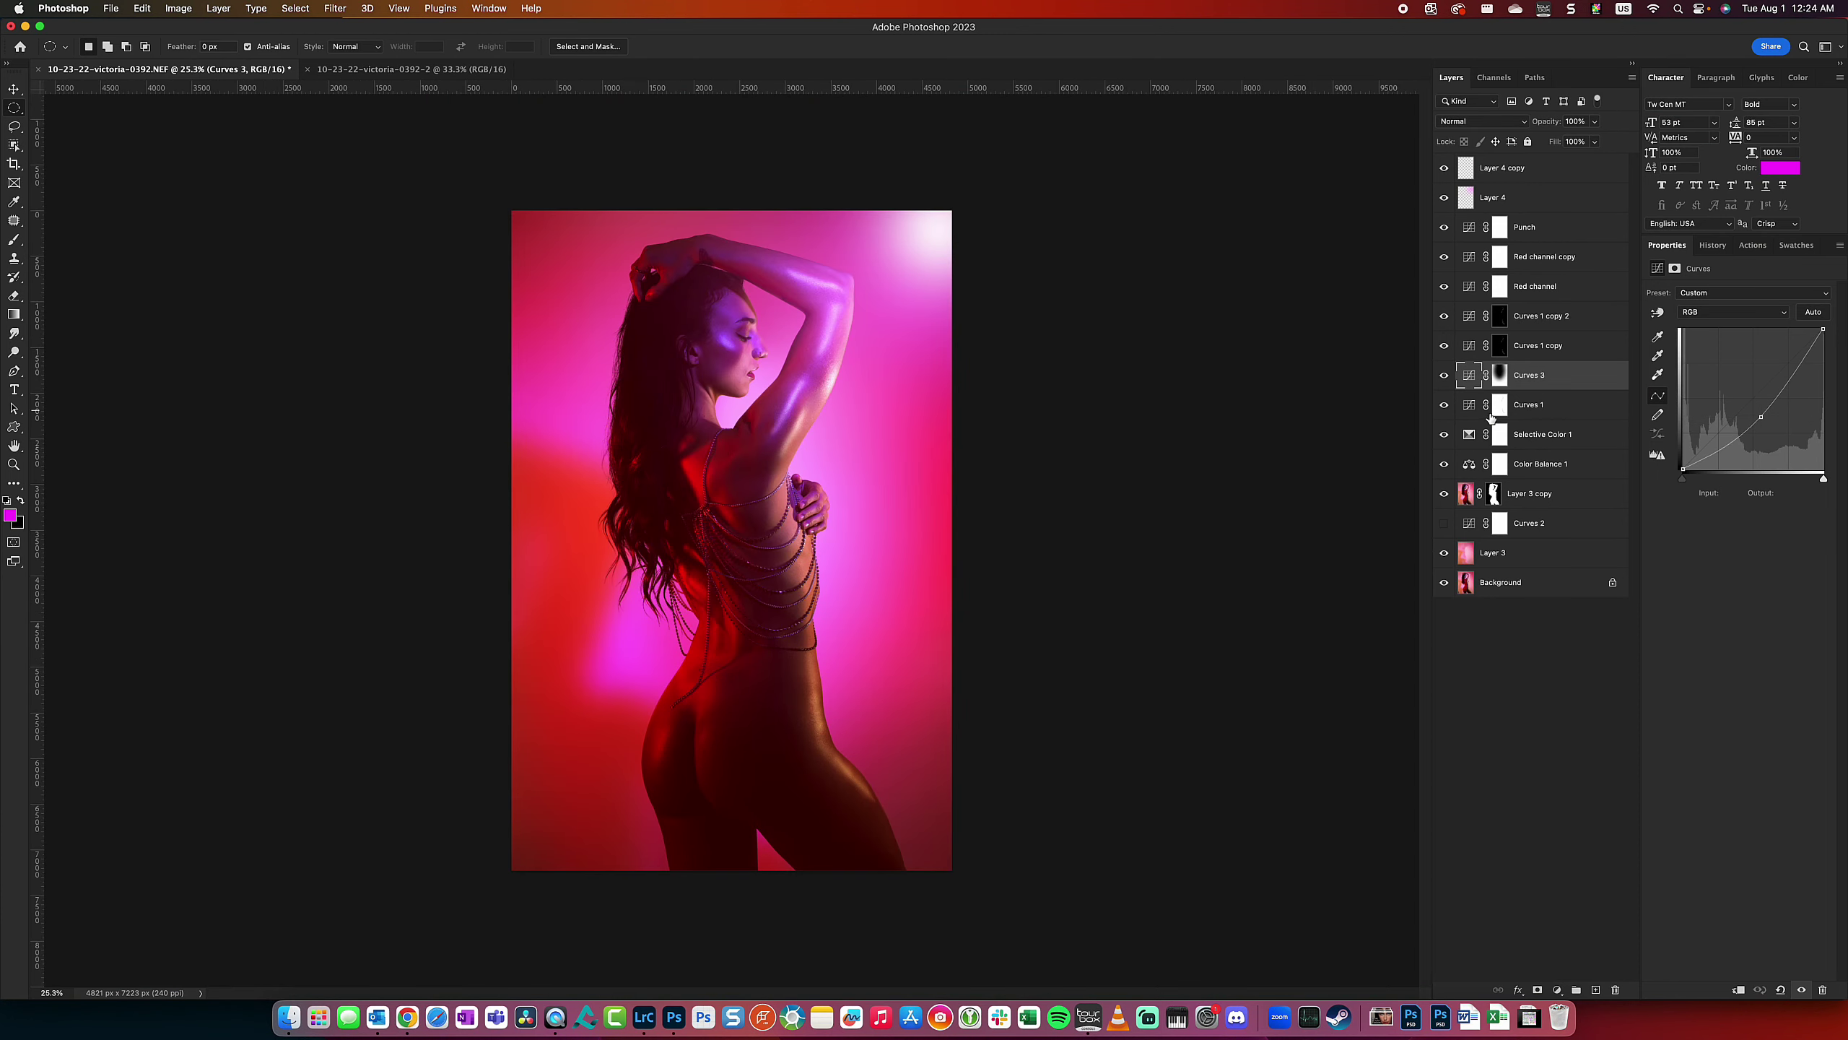
- Duplicate the Layer 4 magenta glow layer and brush magenta glow onto the image's left side
left_click(1515, 200)
left_click_drag(1522, 197, 1521, 161)
left_click(13, 239)
left_click_drag(437, 530, 558, 530)
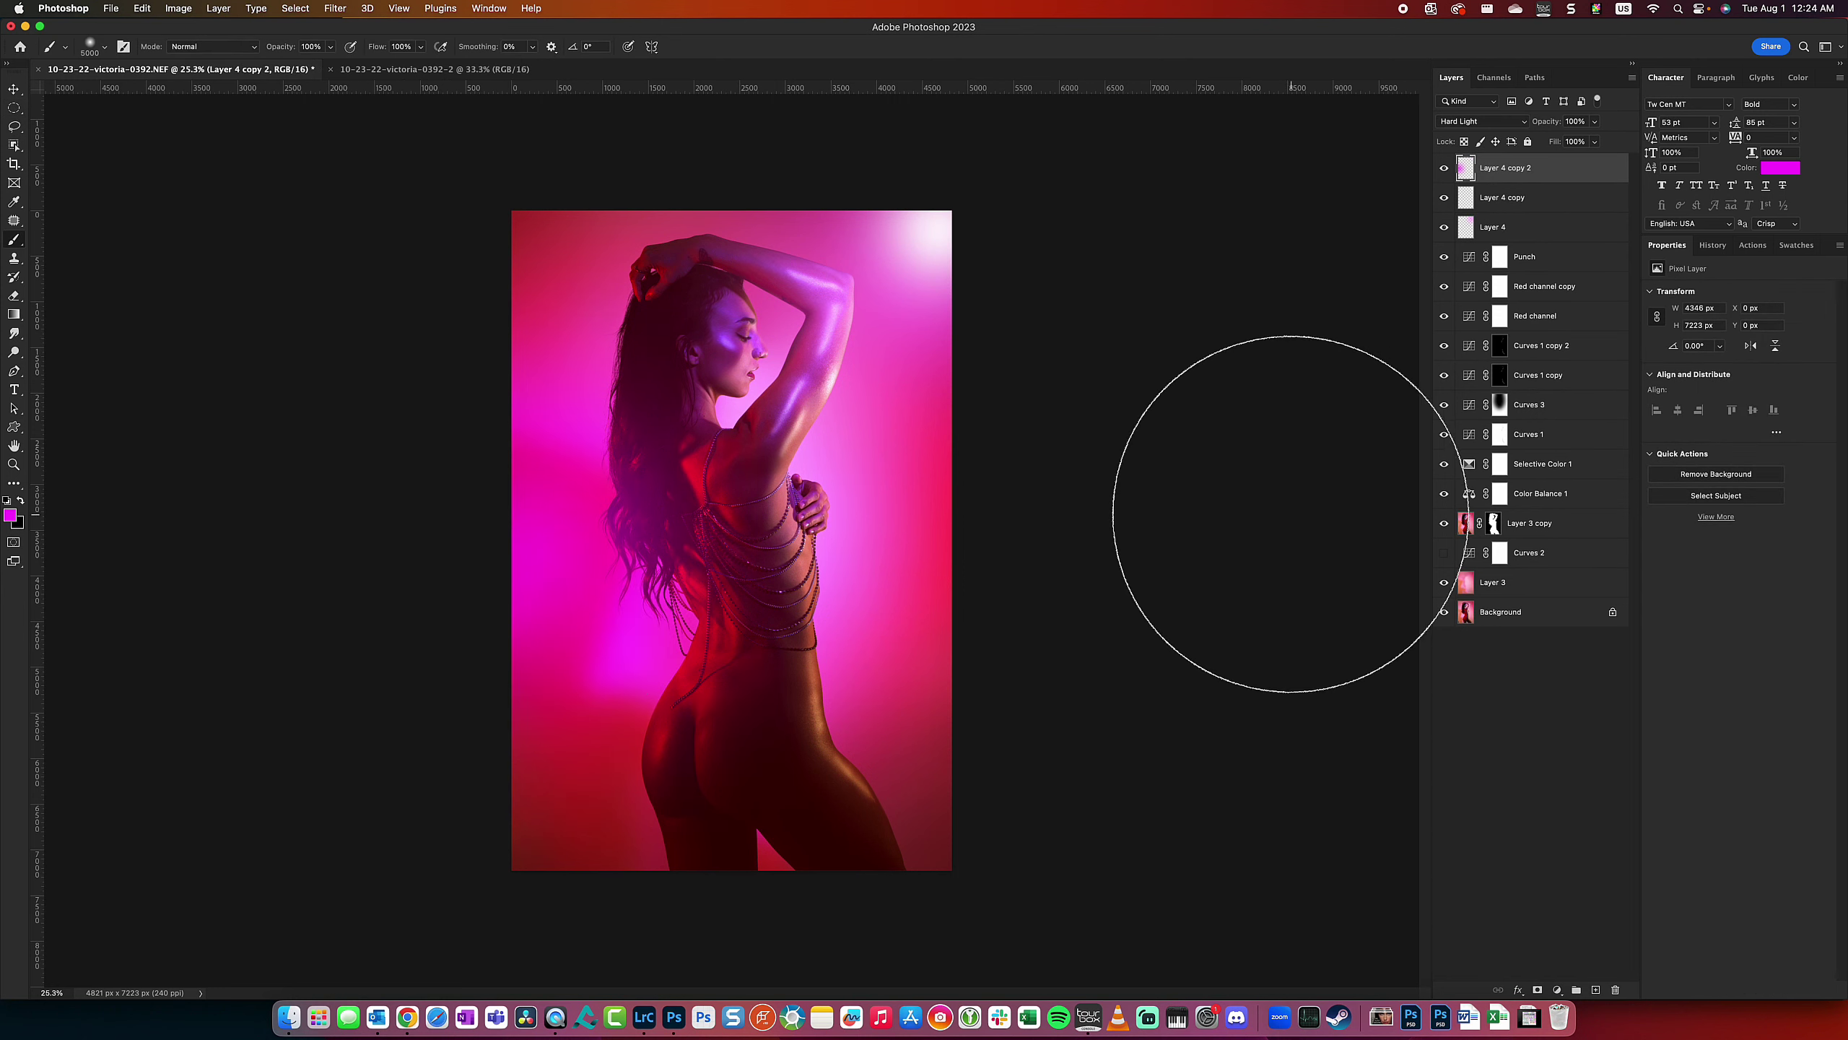
- Duplicate the glow again and adjust its Hue/Saturation to keep it magenta and lighter
key("super+j")
key("super+u")
mouse_move(1290, 543)
left_mouse_down()
mouse_move(1240, 543)
mouse_move(1341, 543)
left_mouse_up()
left_click_drag(1290, 612, 1333, 612)
left_click_drag(1341, 543, 1273, 543)
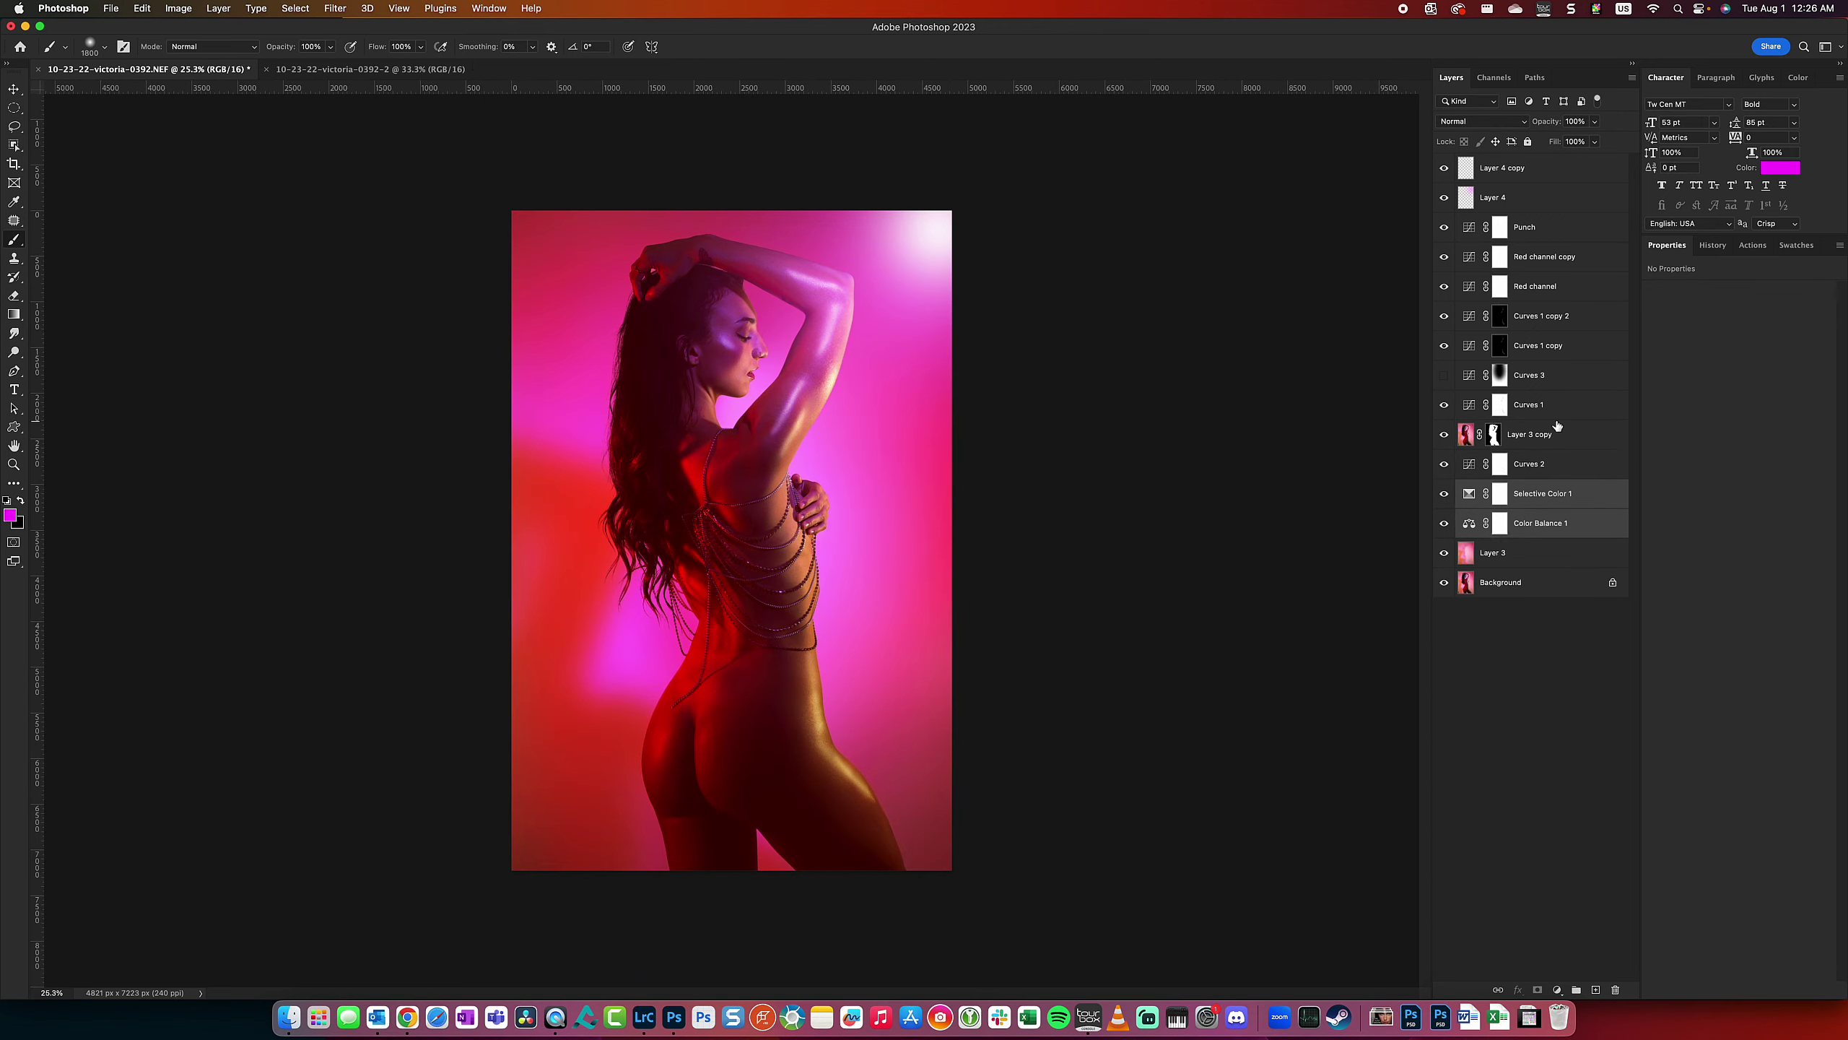
- Move Selective Color and Color Balance above Layer 3 copy and rename Red channel copy to Channels
left_click_drag(1558, 426, 1557, 427)
double_click(1544, 256)
type("Channels")
left_click(1706, 353)
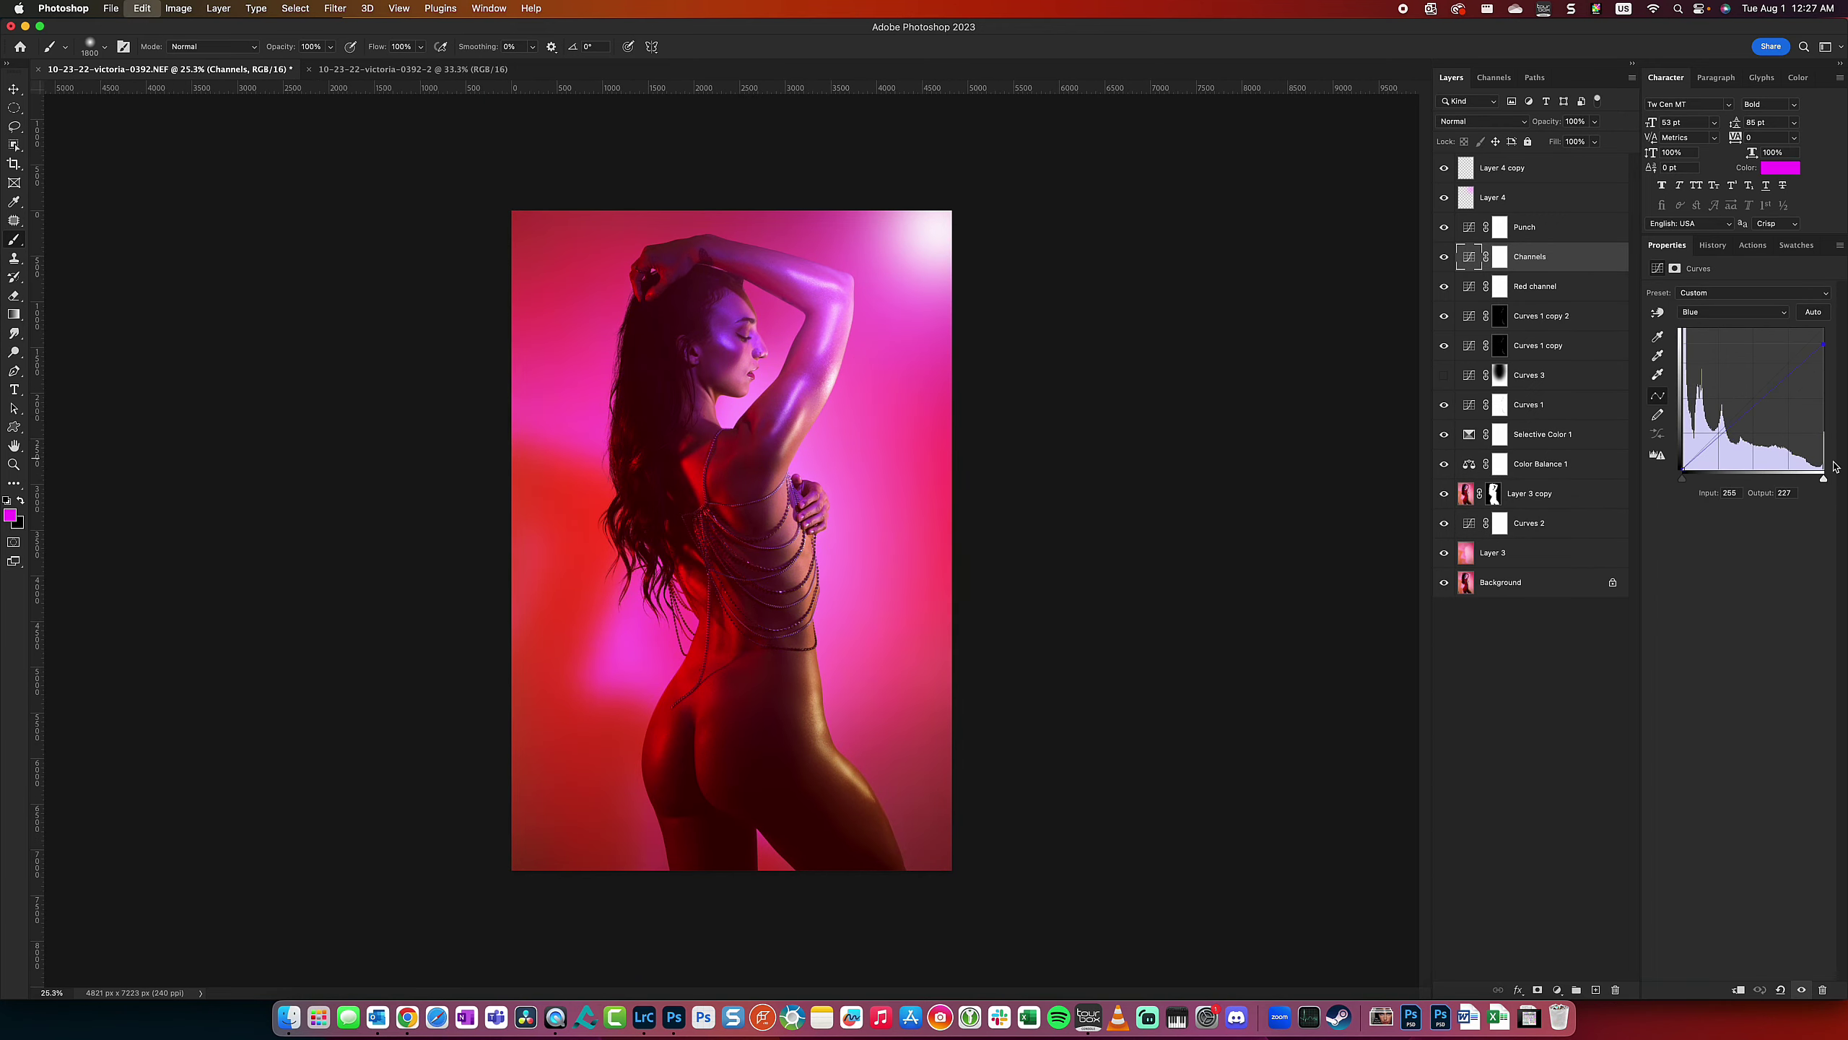
key("super+z")
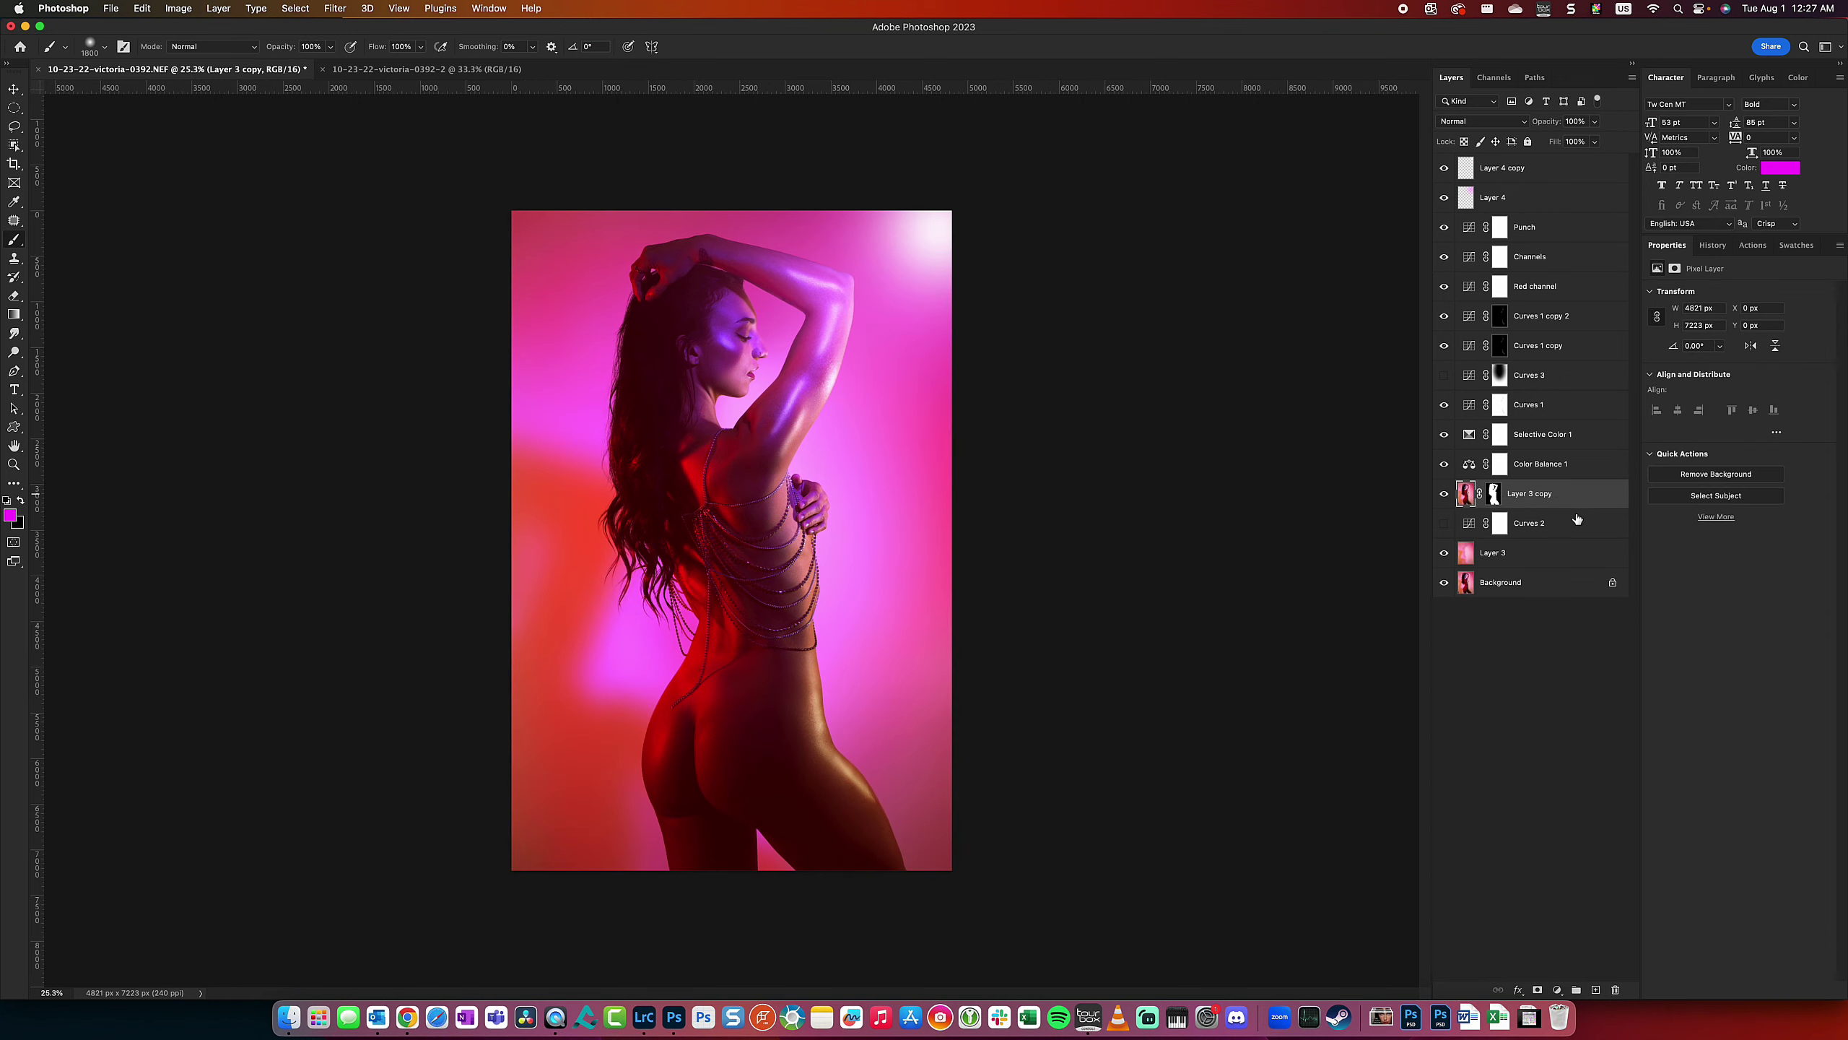
left_click(178, 8)
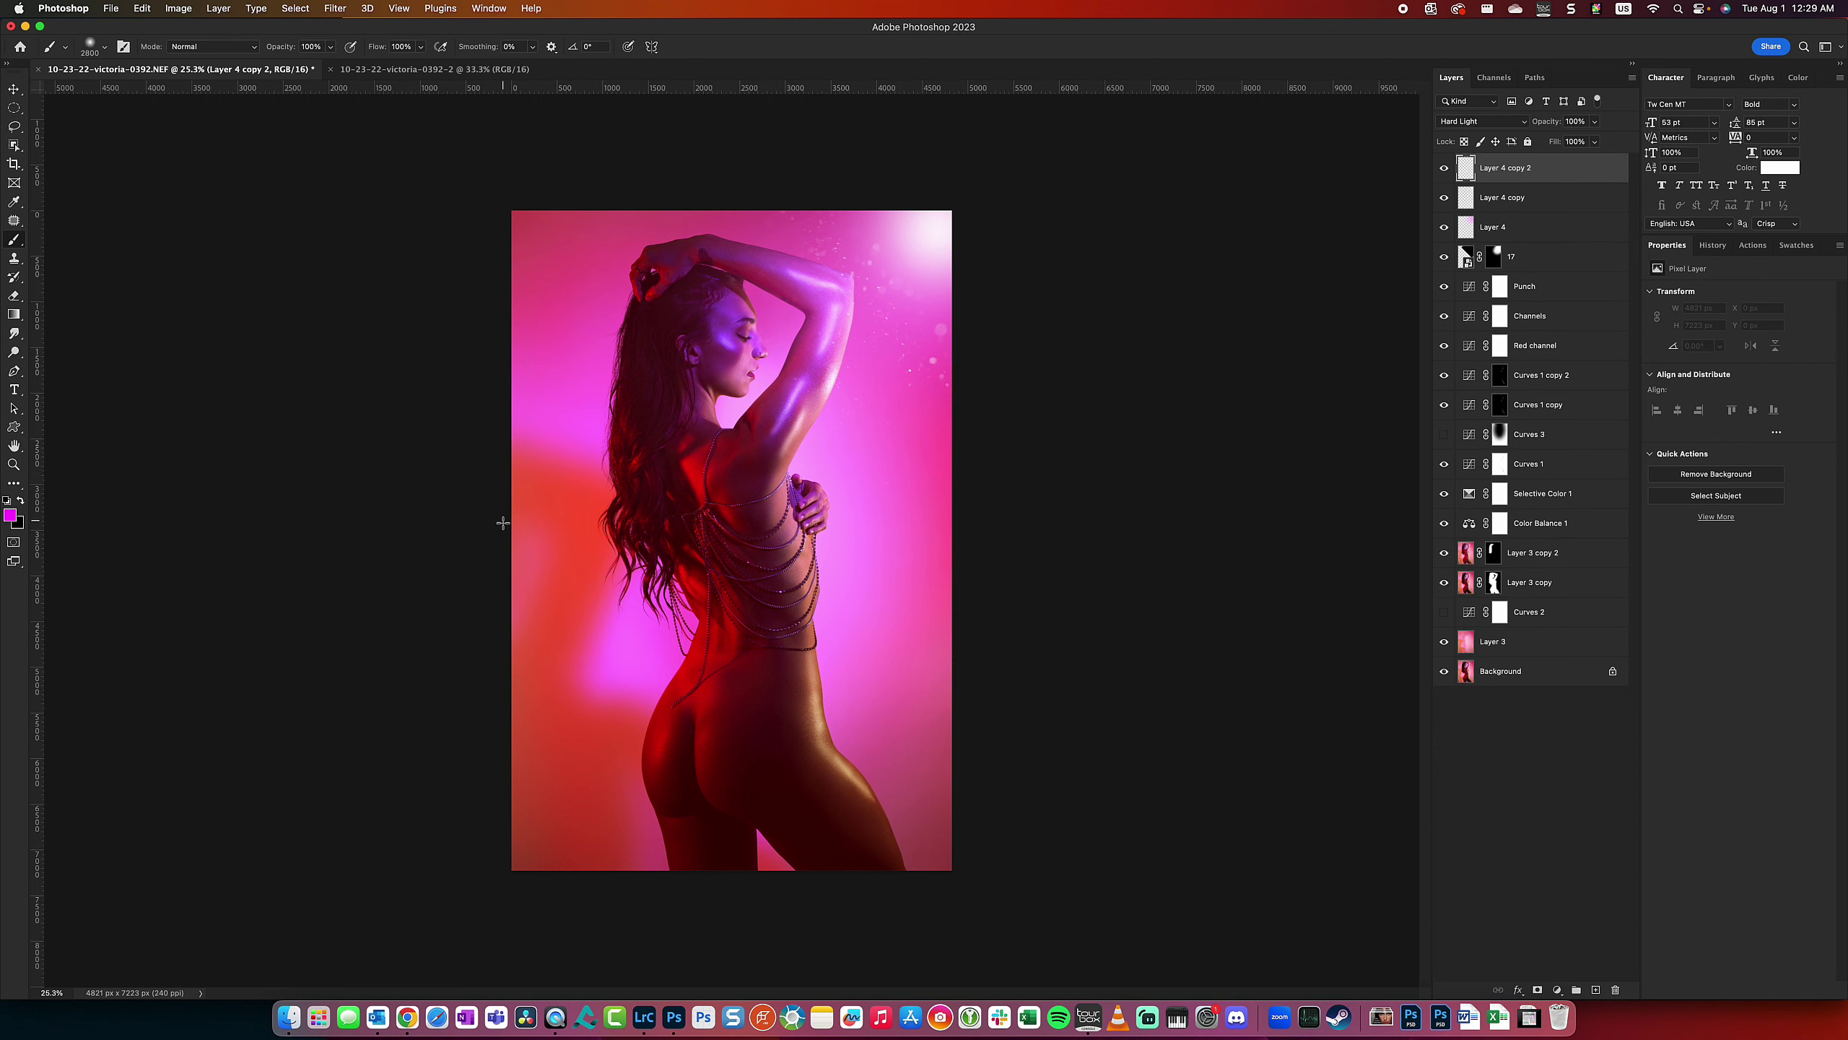
- Give the 17 copy dust layer a black mask and move layer 17 to the top
left_click(1494, 256)
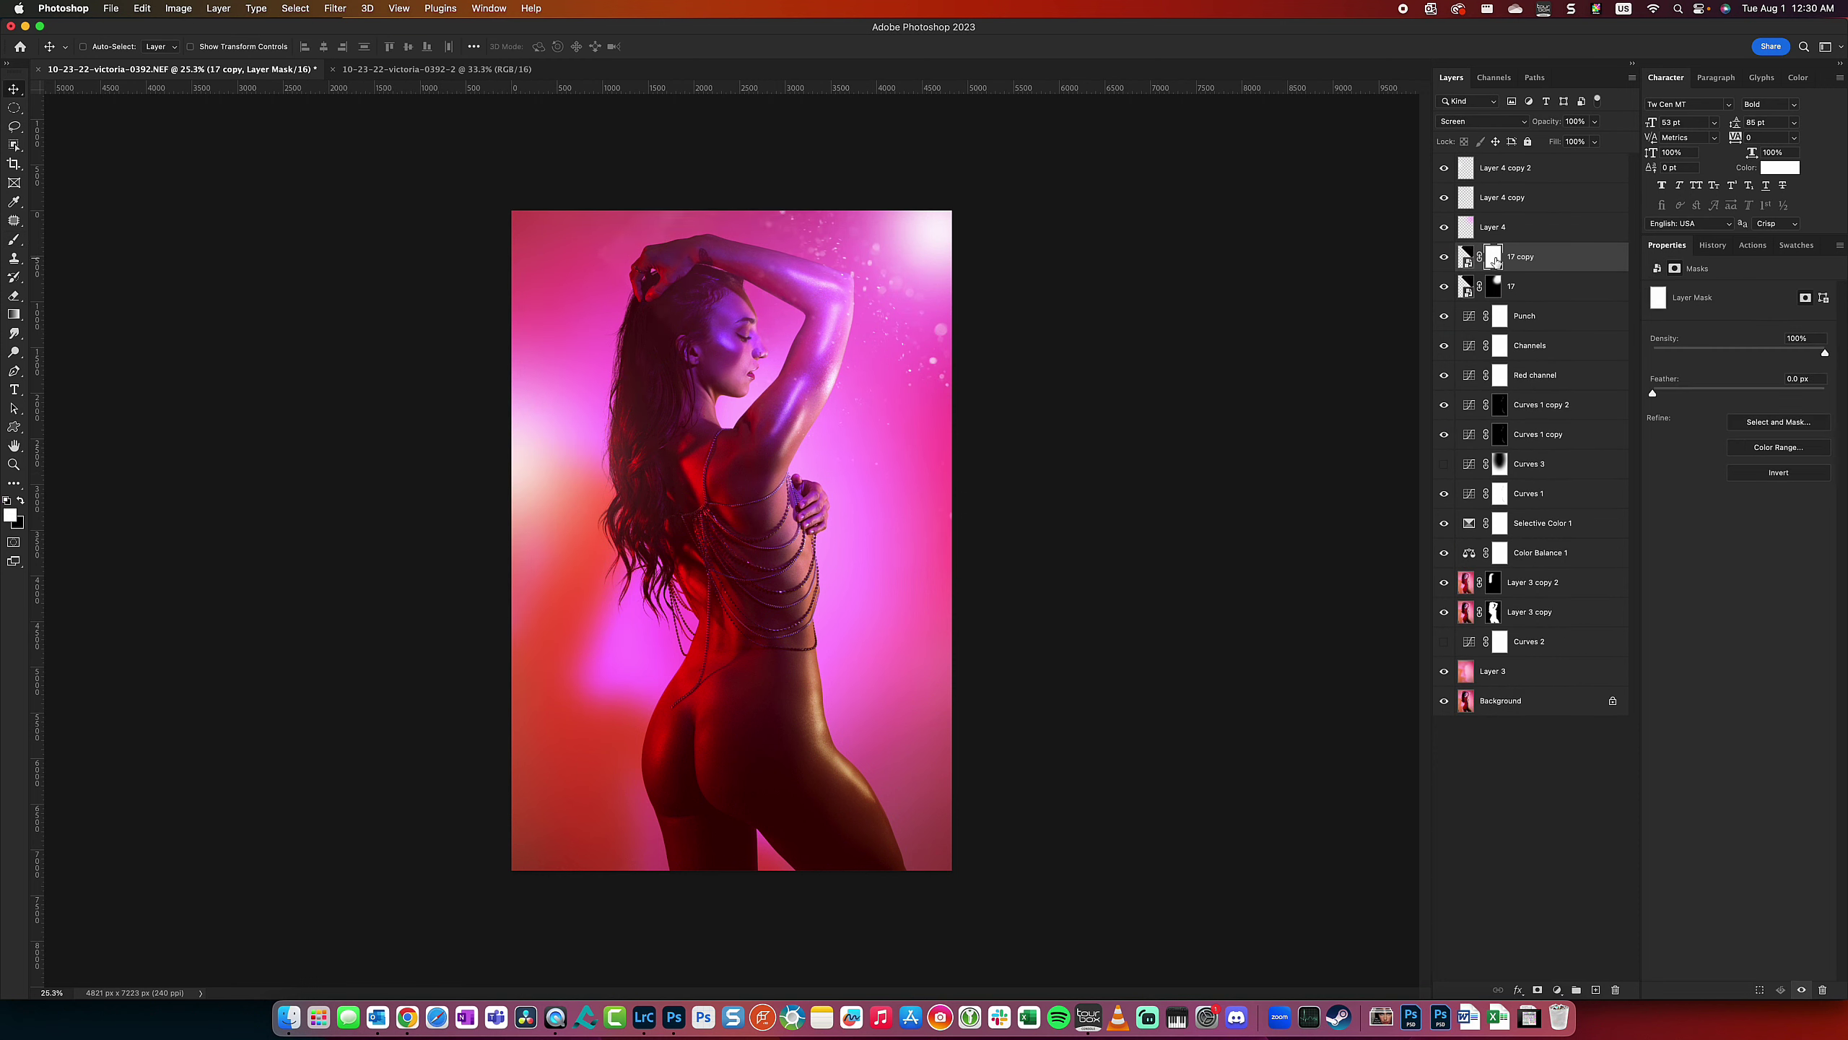
key("ctrl+d")
key("b")
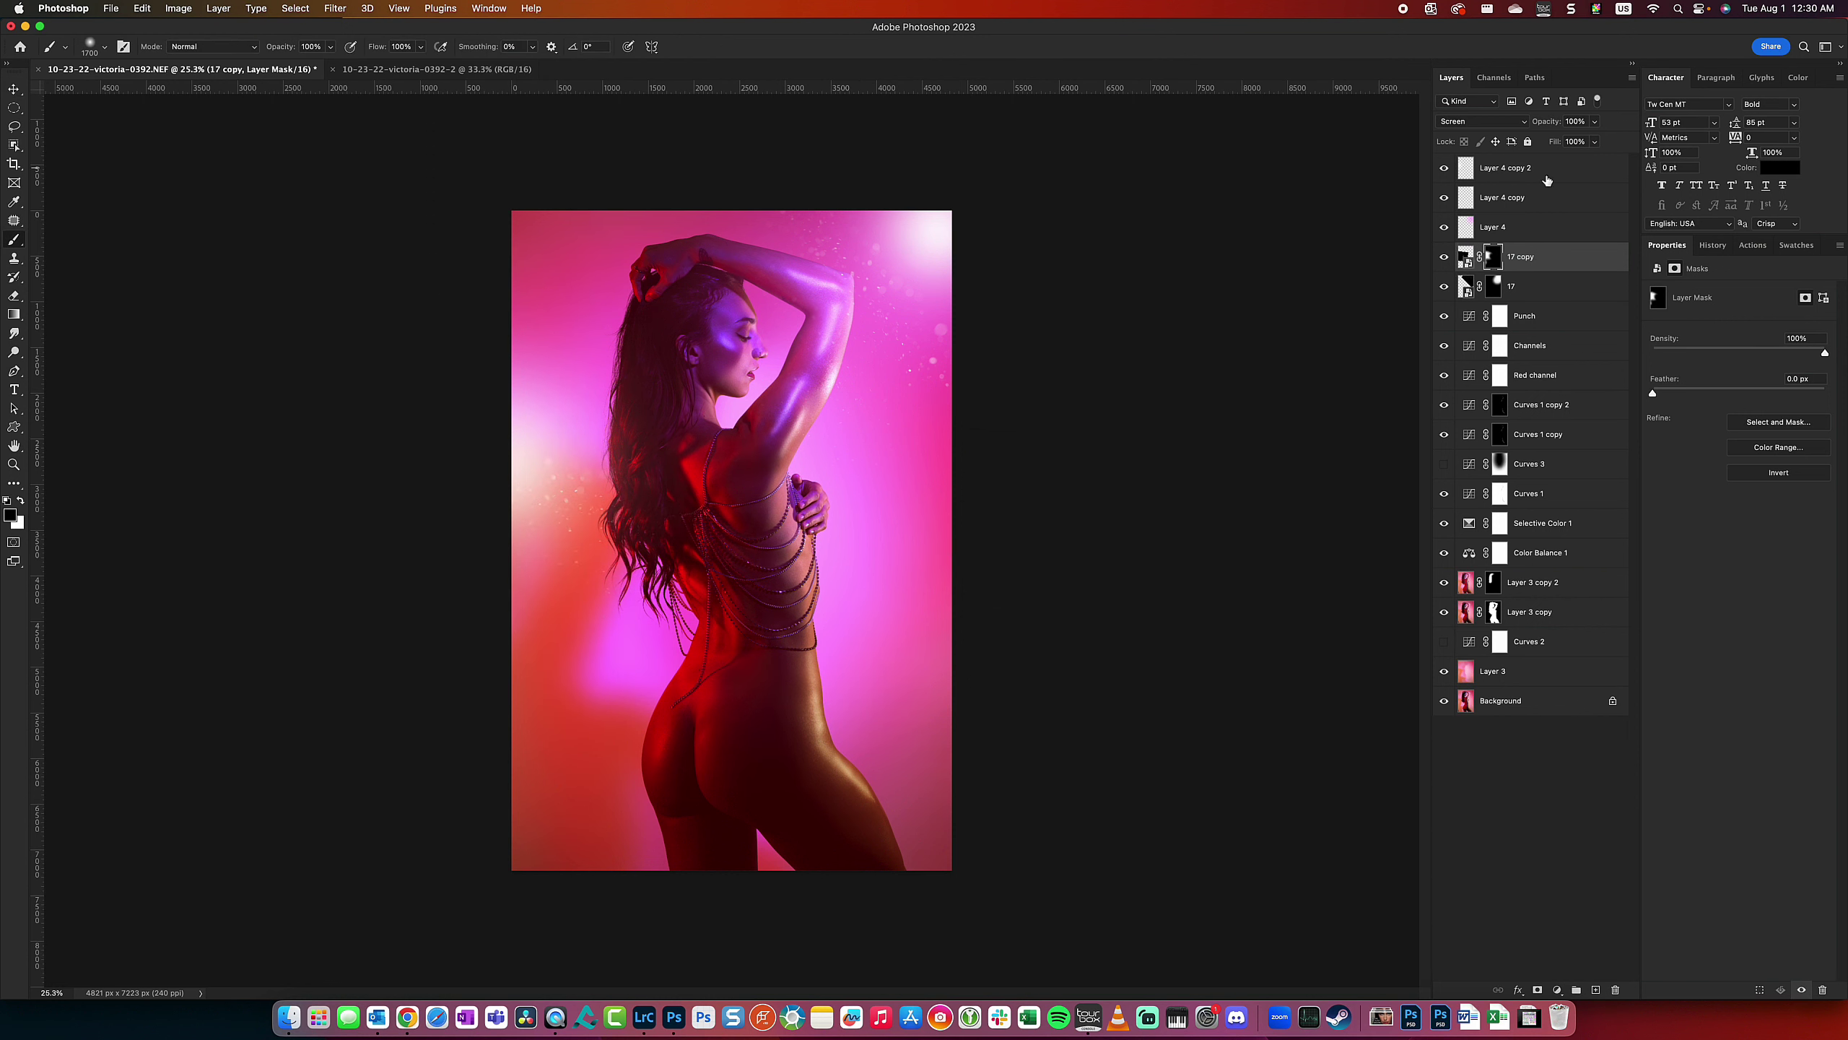
left_click_drag(1511, 286, 1513, 162)
- Shift the 17 copy dust overlay toward the left side, then target layer 17's mask for brushing
left_click(1521, 256)
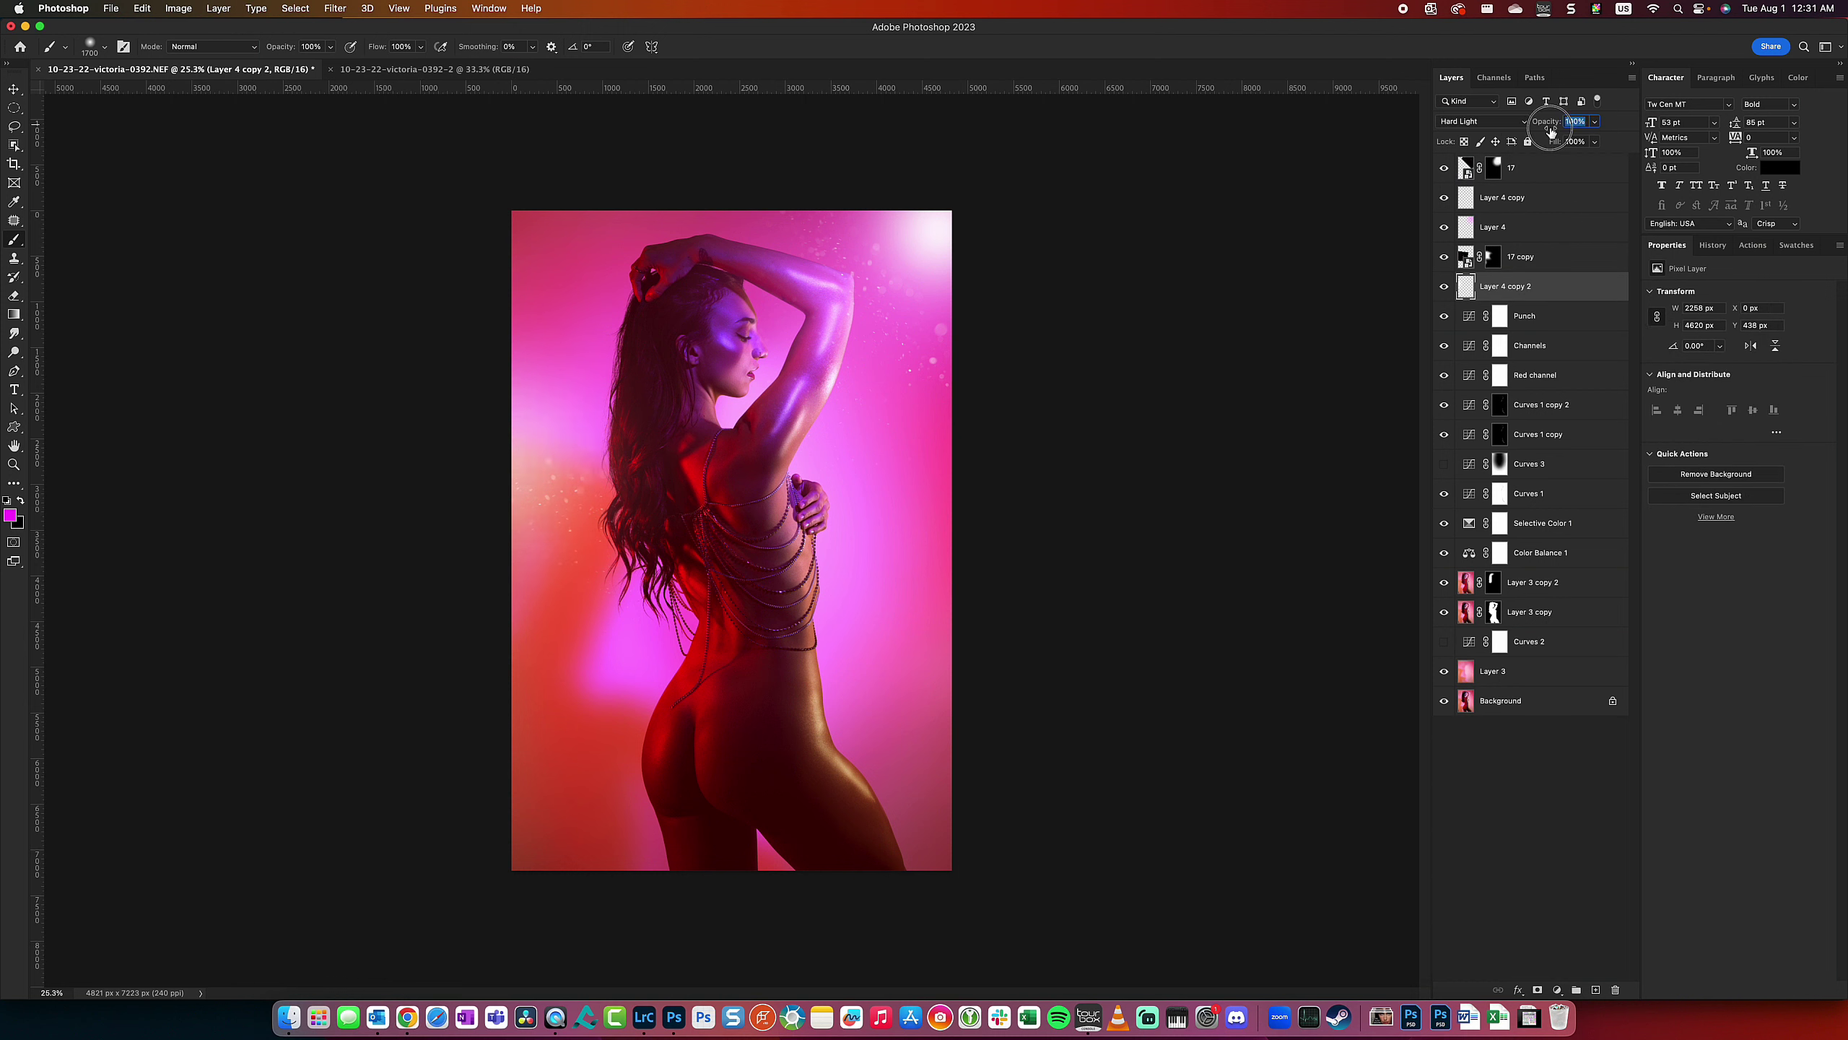
left_click_drag(699, 509, 683, 509)
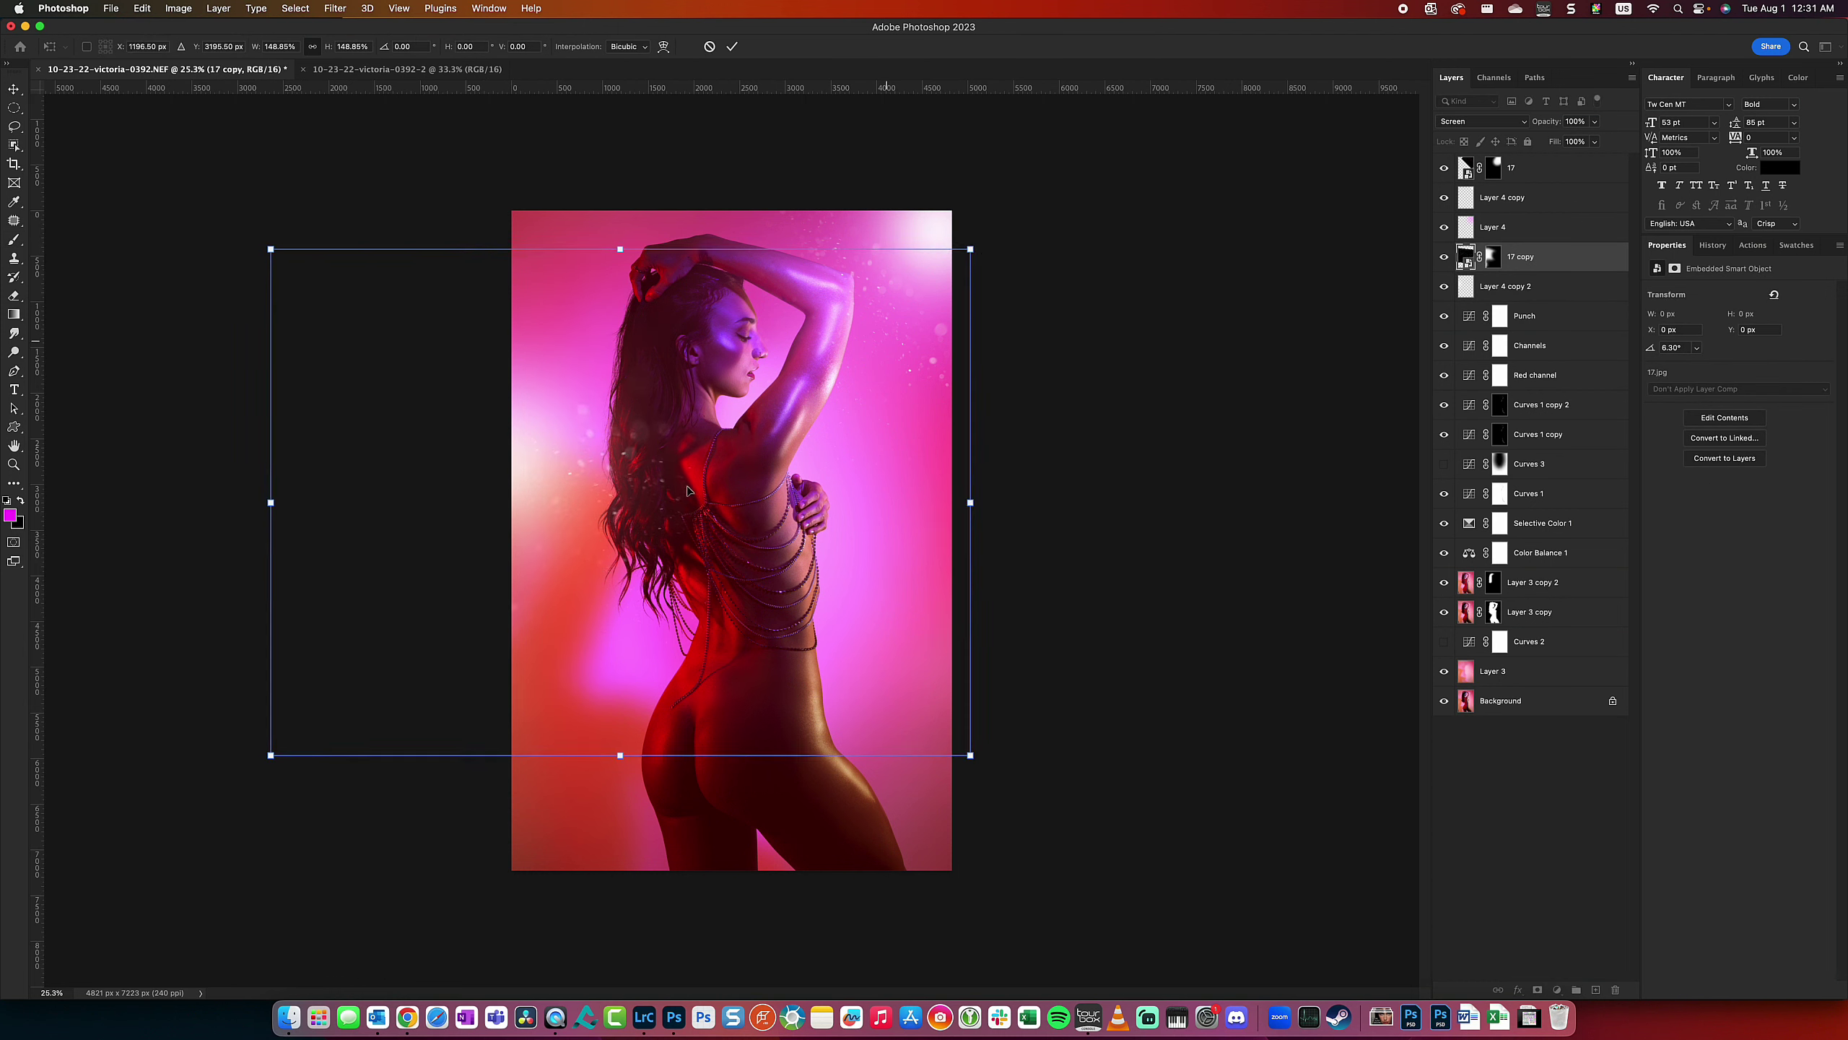
left_click(1493, 168)
key("b")
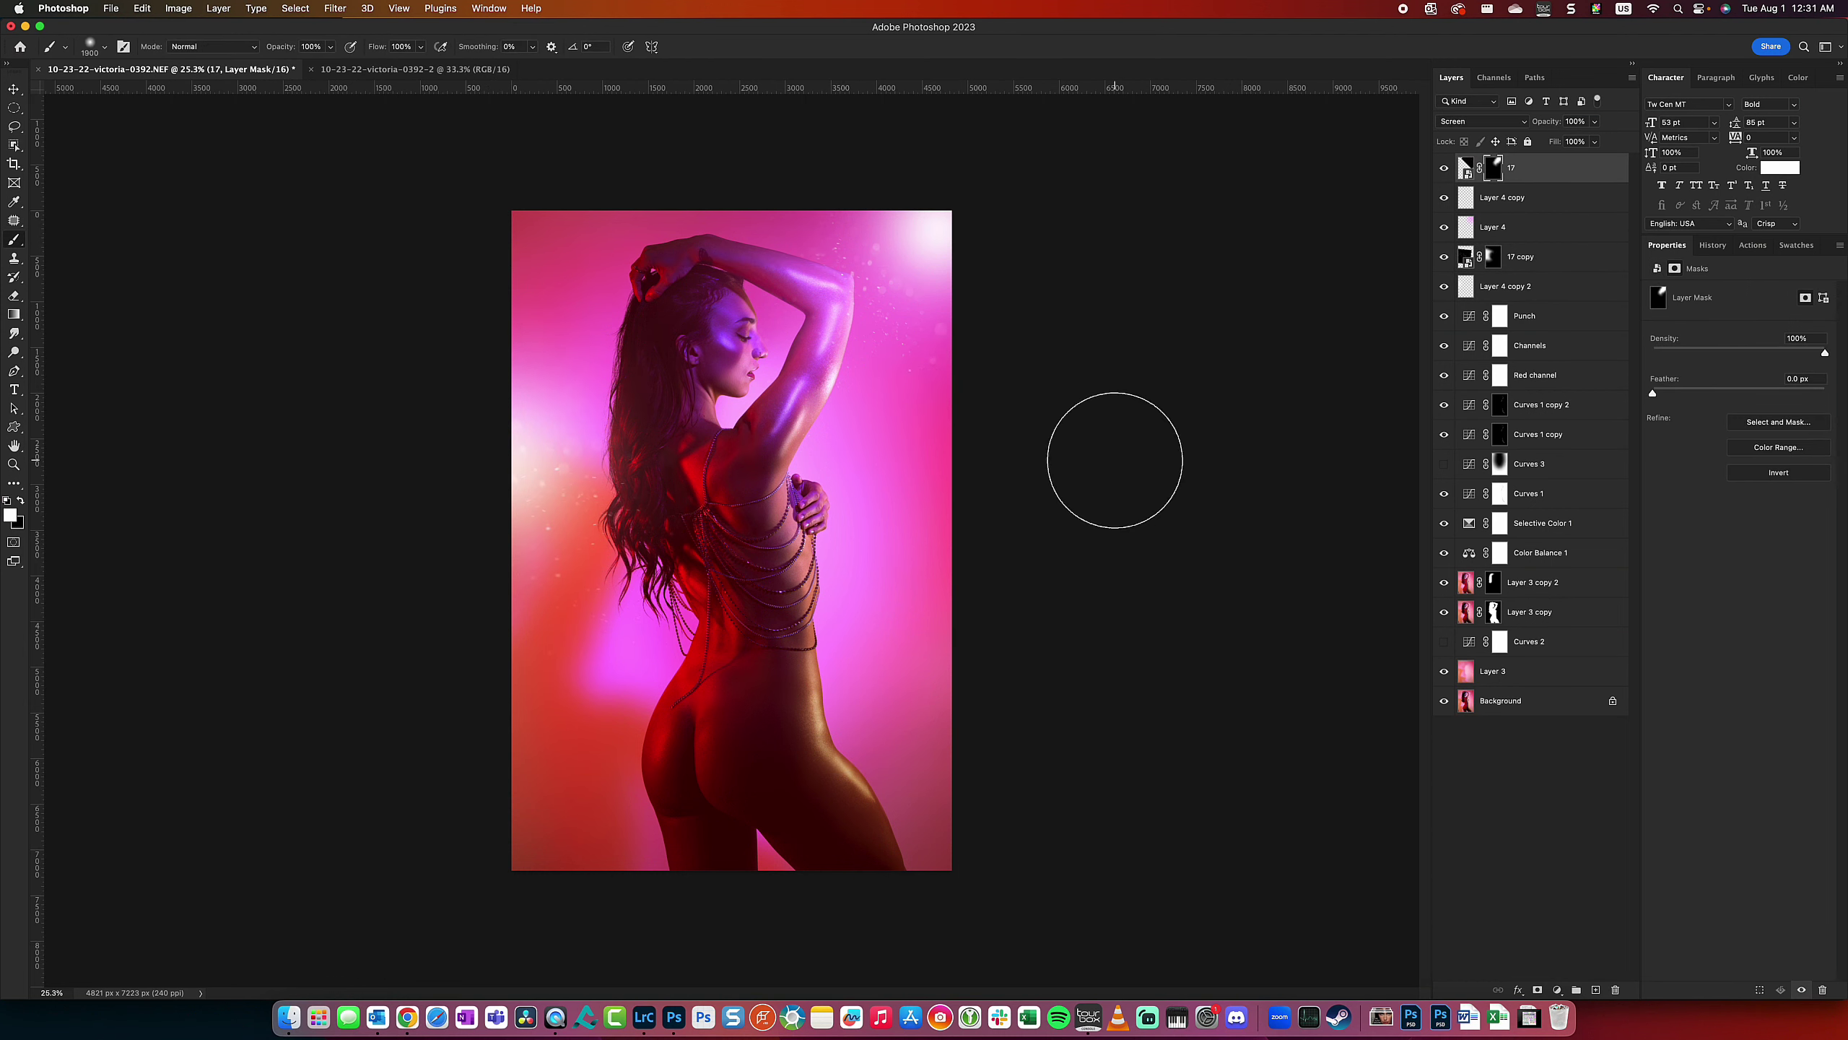